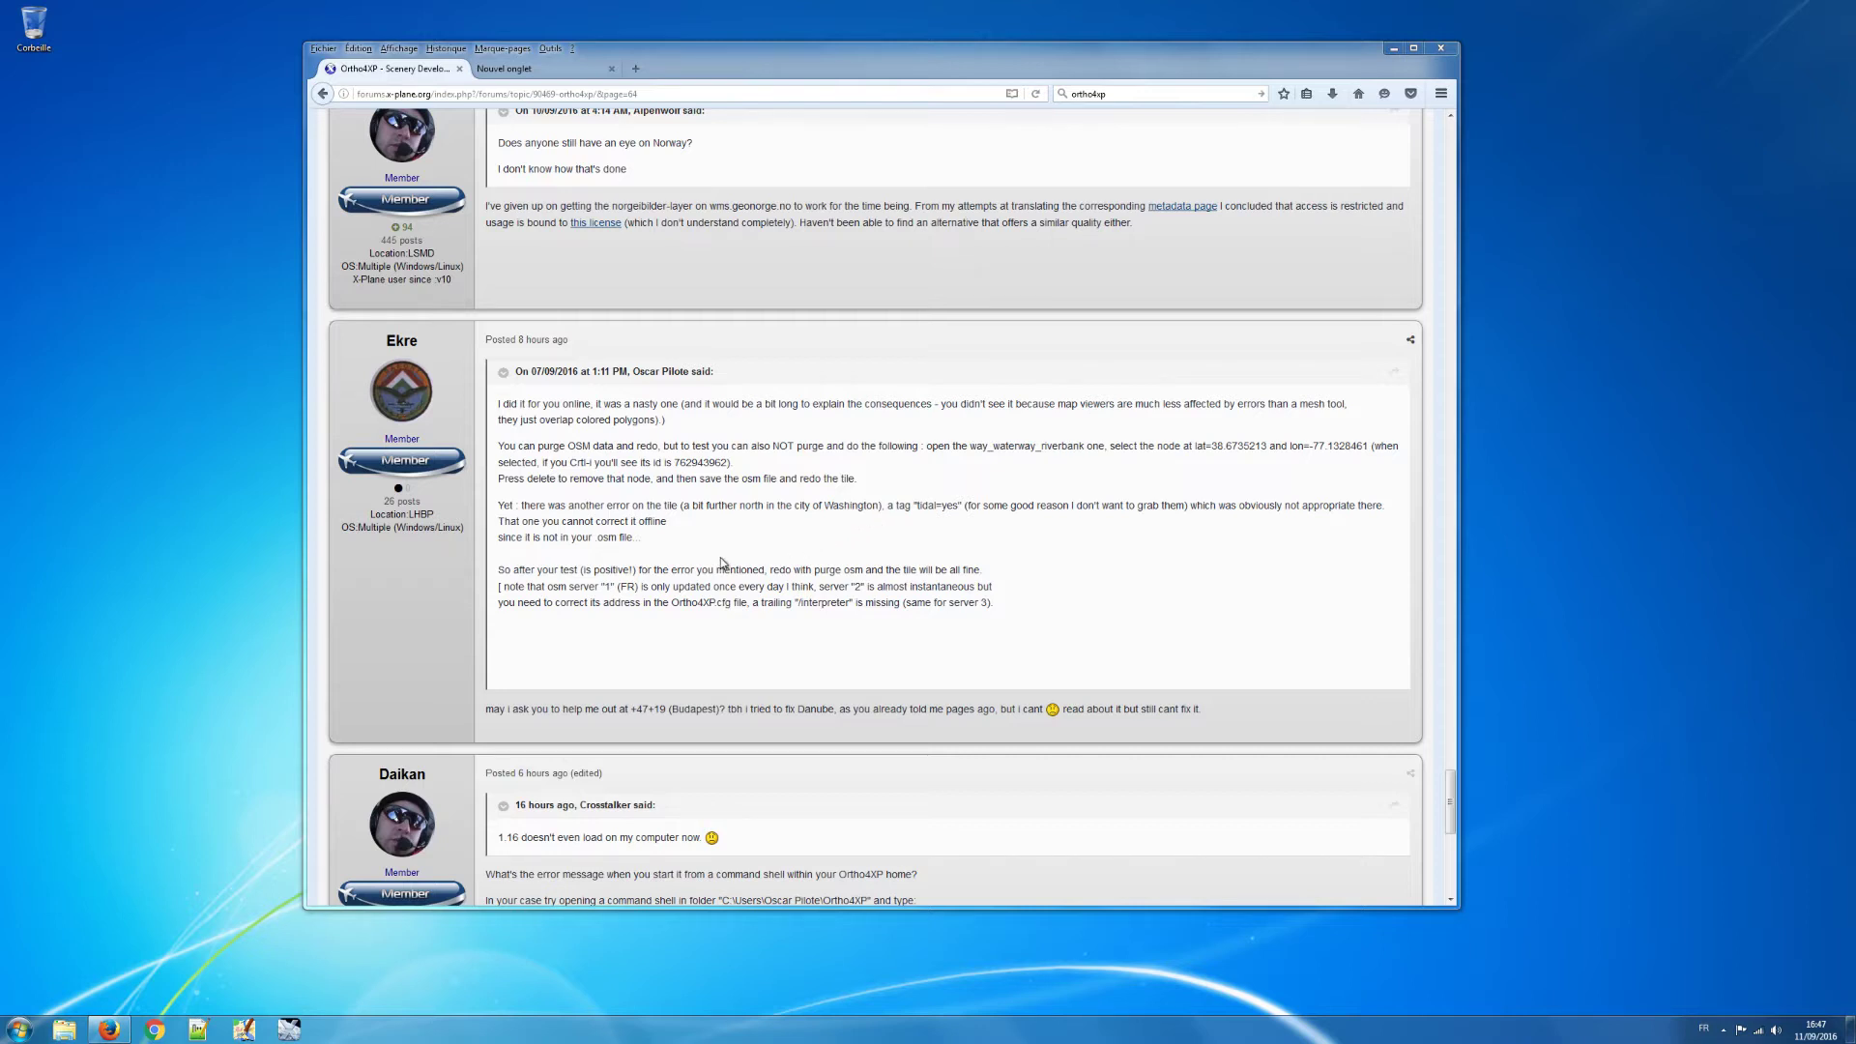
Step: Launch JOSM from the taskbar and switch Firefox to a blank new tab
left_click(243, 1031)
left_click(532, 69)
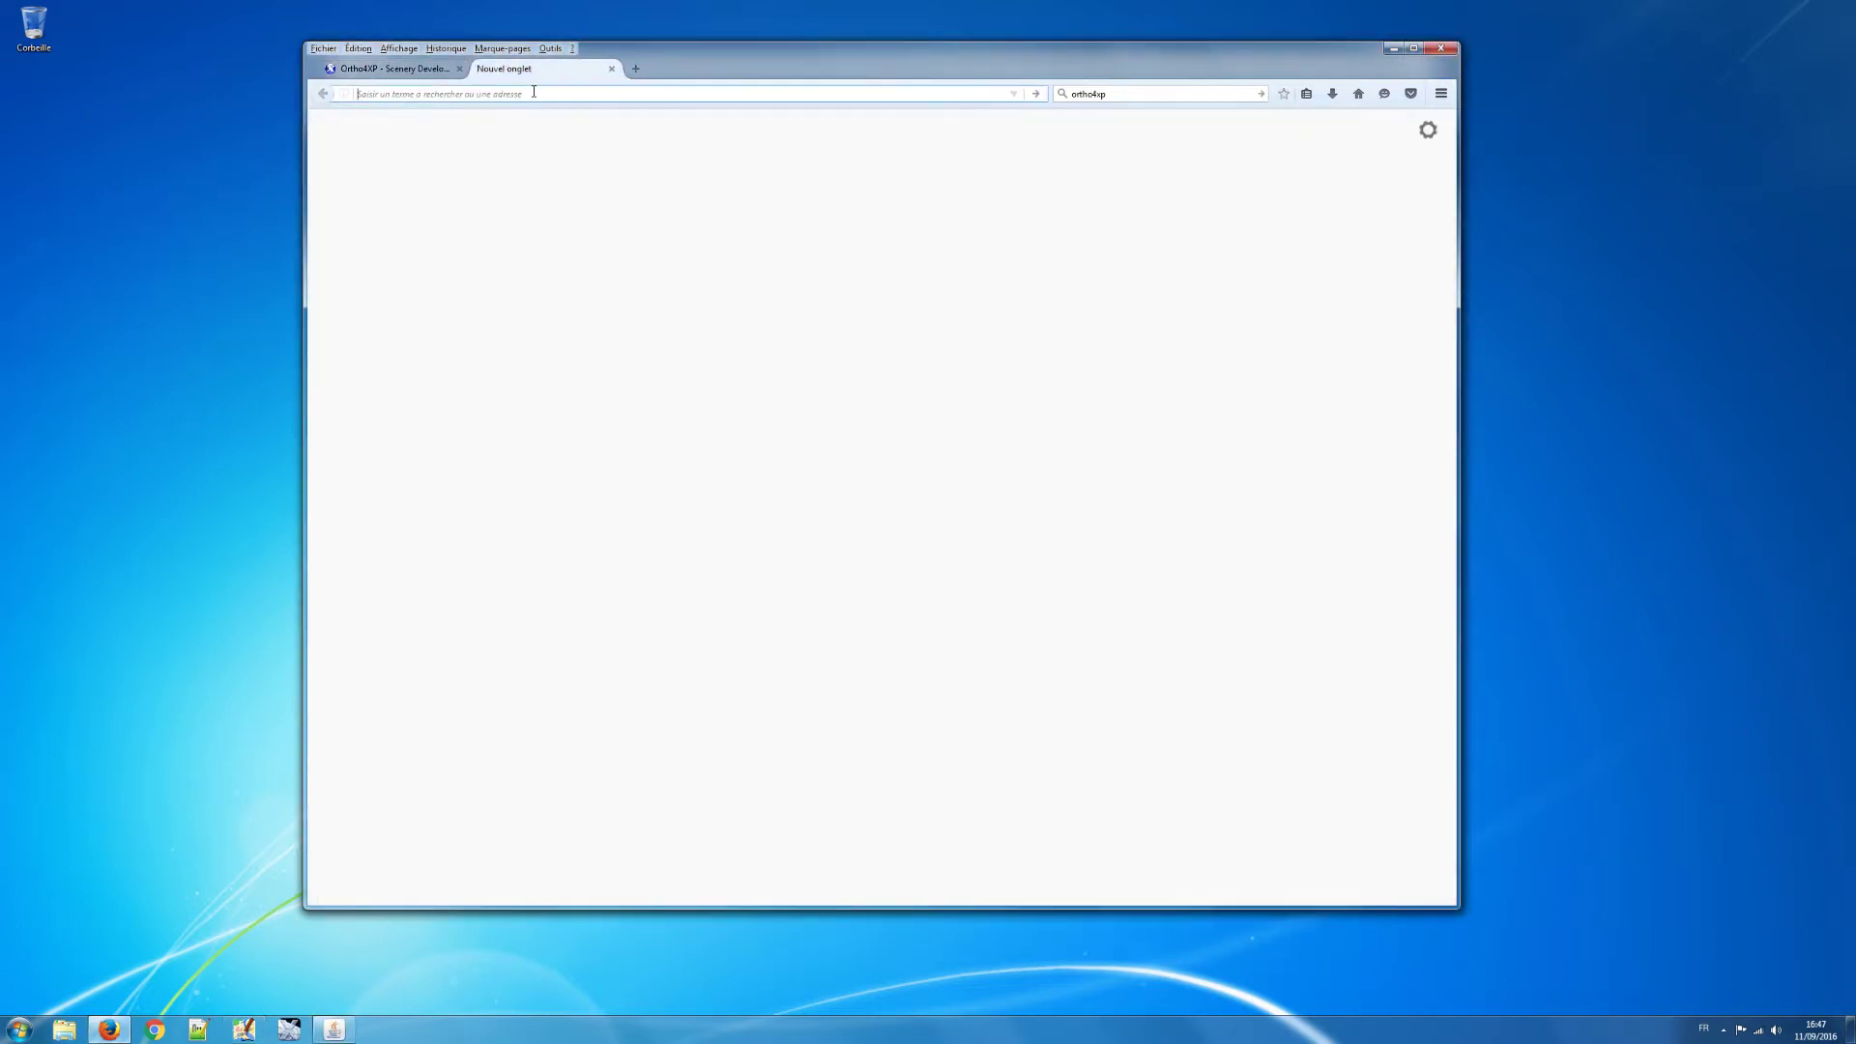
Step: Load openstreetmap.org and zoom into the Kopaszi gát riverside of Budapest's Danube
type("openstreetmap.o")
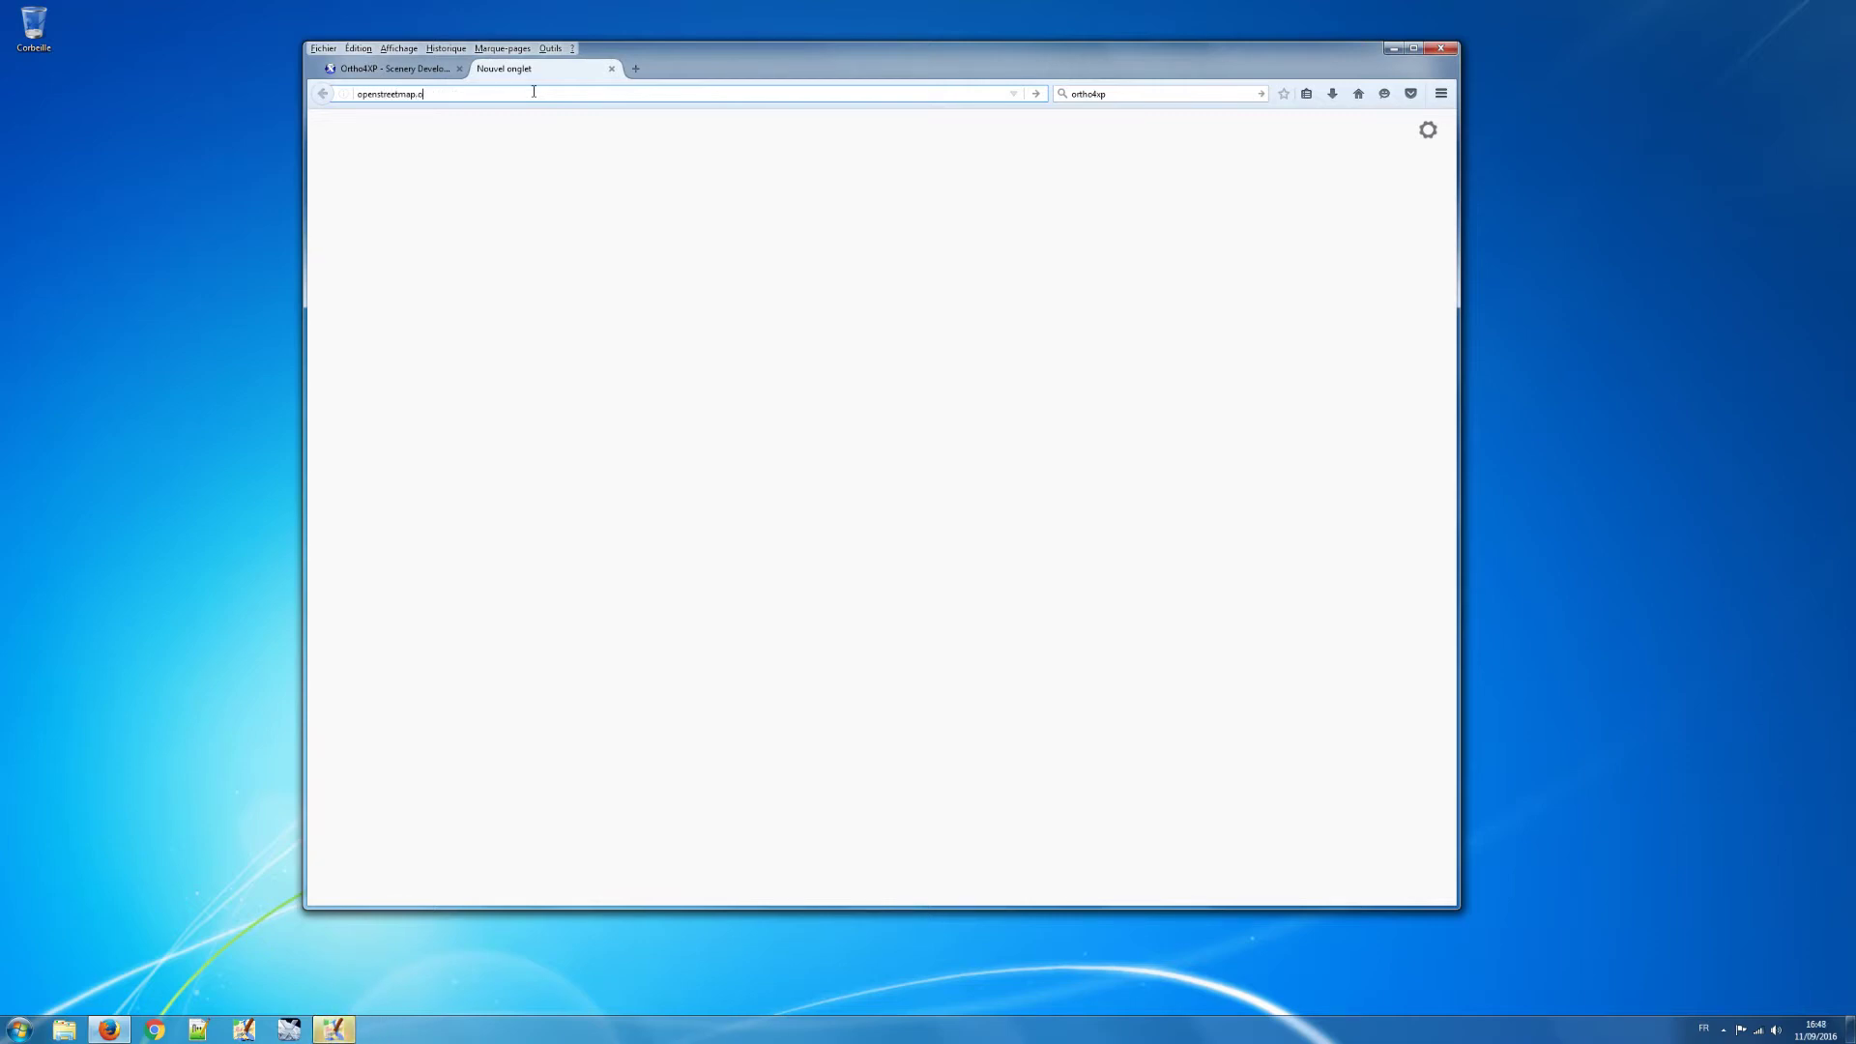
type("rg")
key("Return")
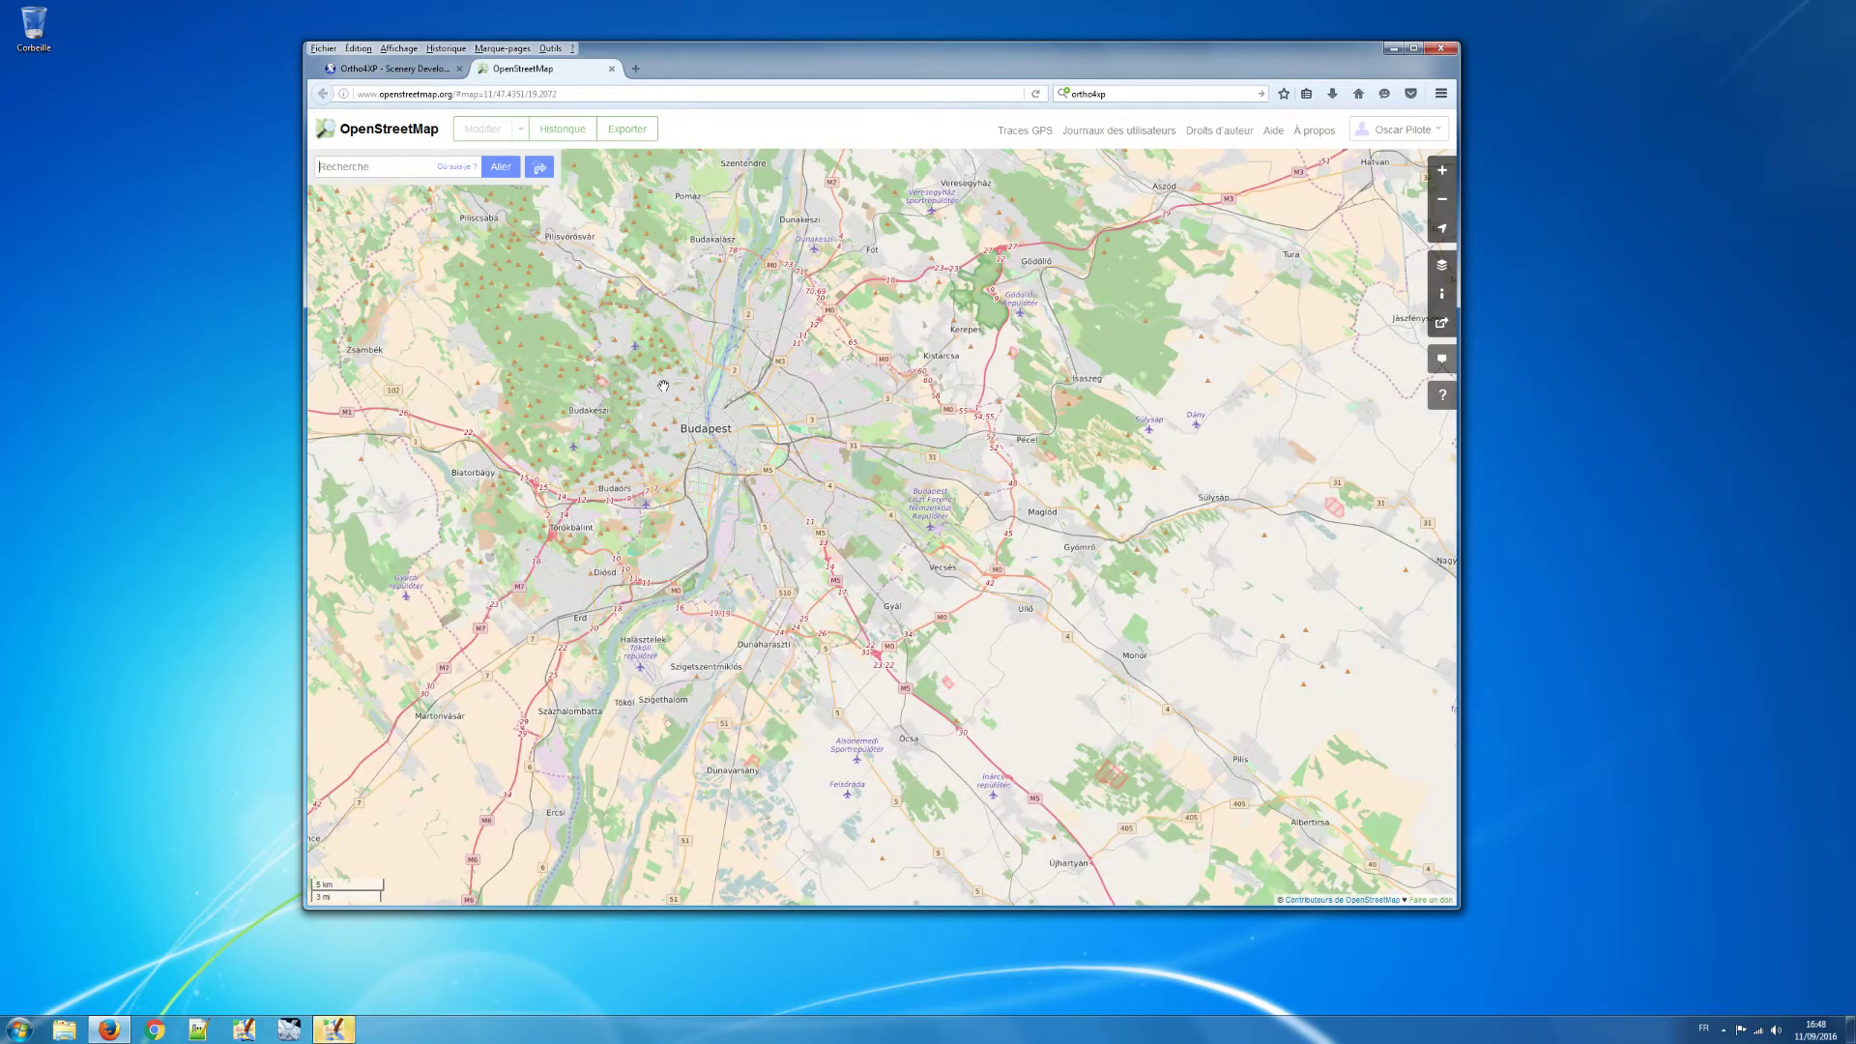
scroll(713, 472, "up", 1)
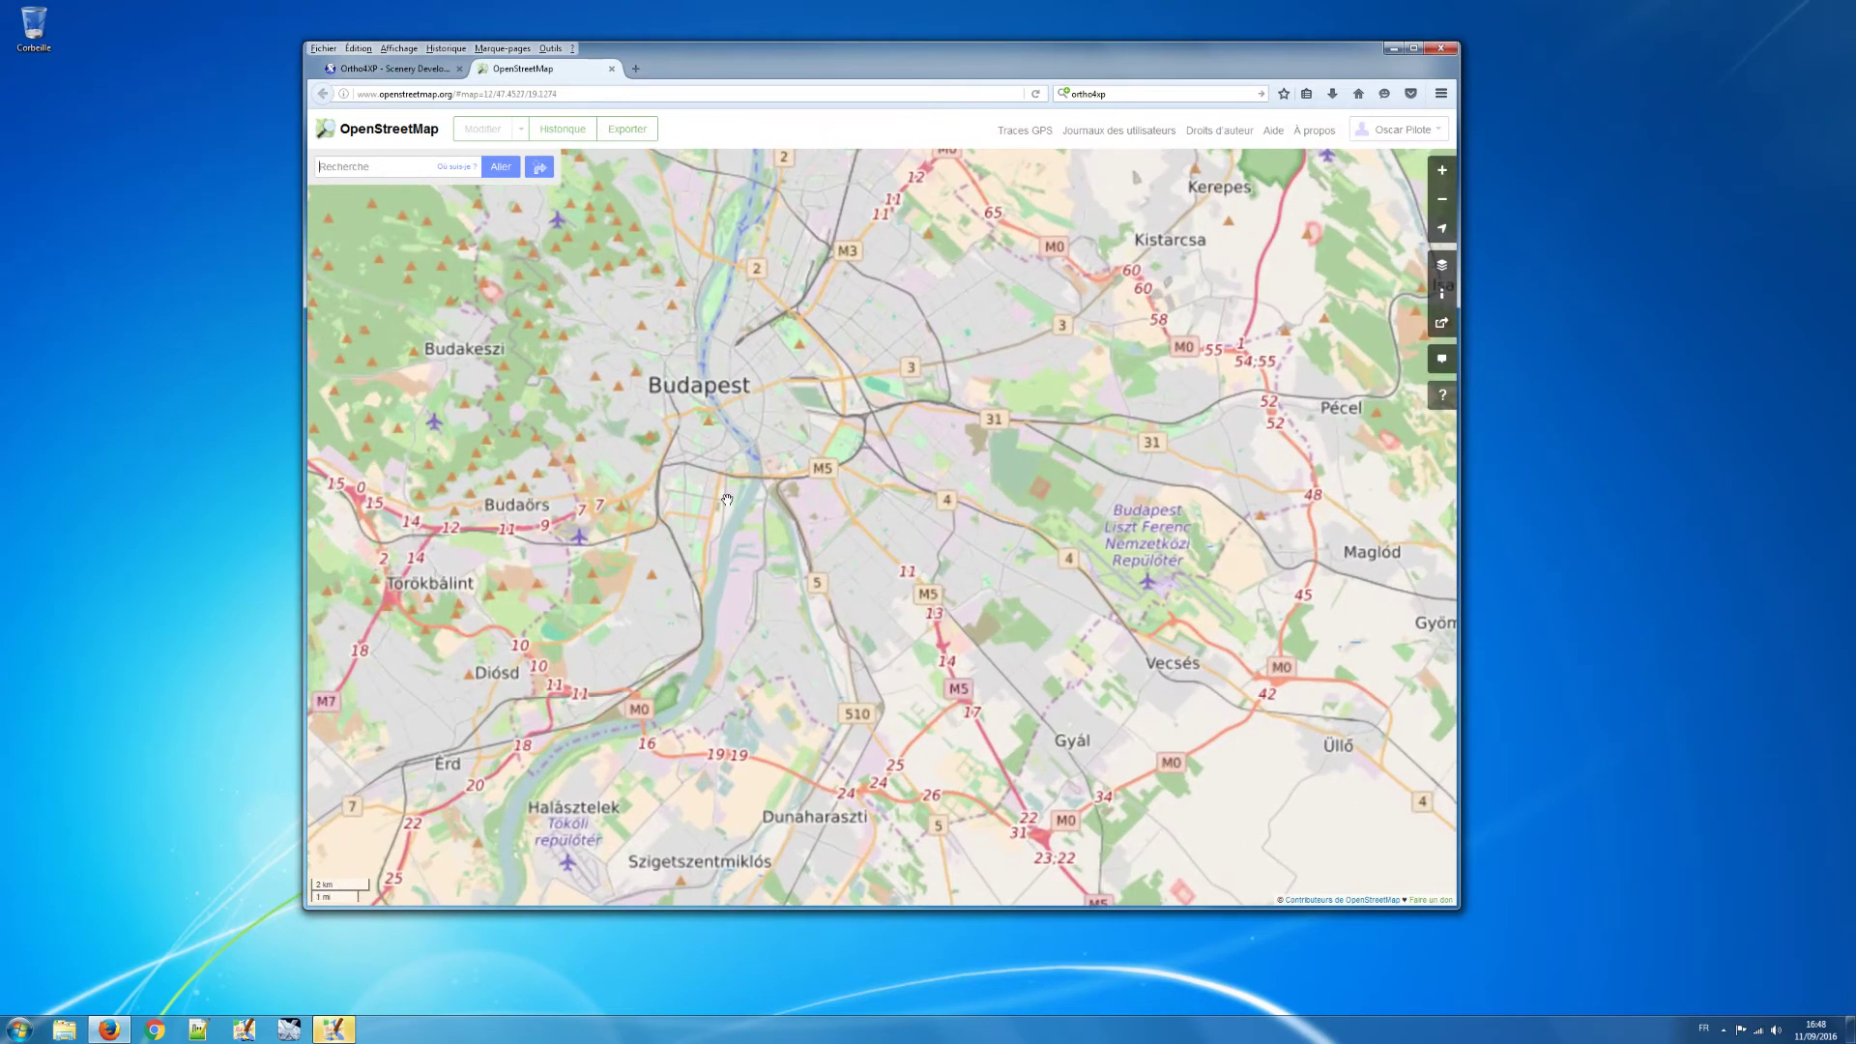
scroll(732, 523, "up", 1)
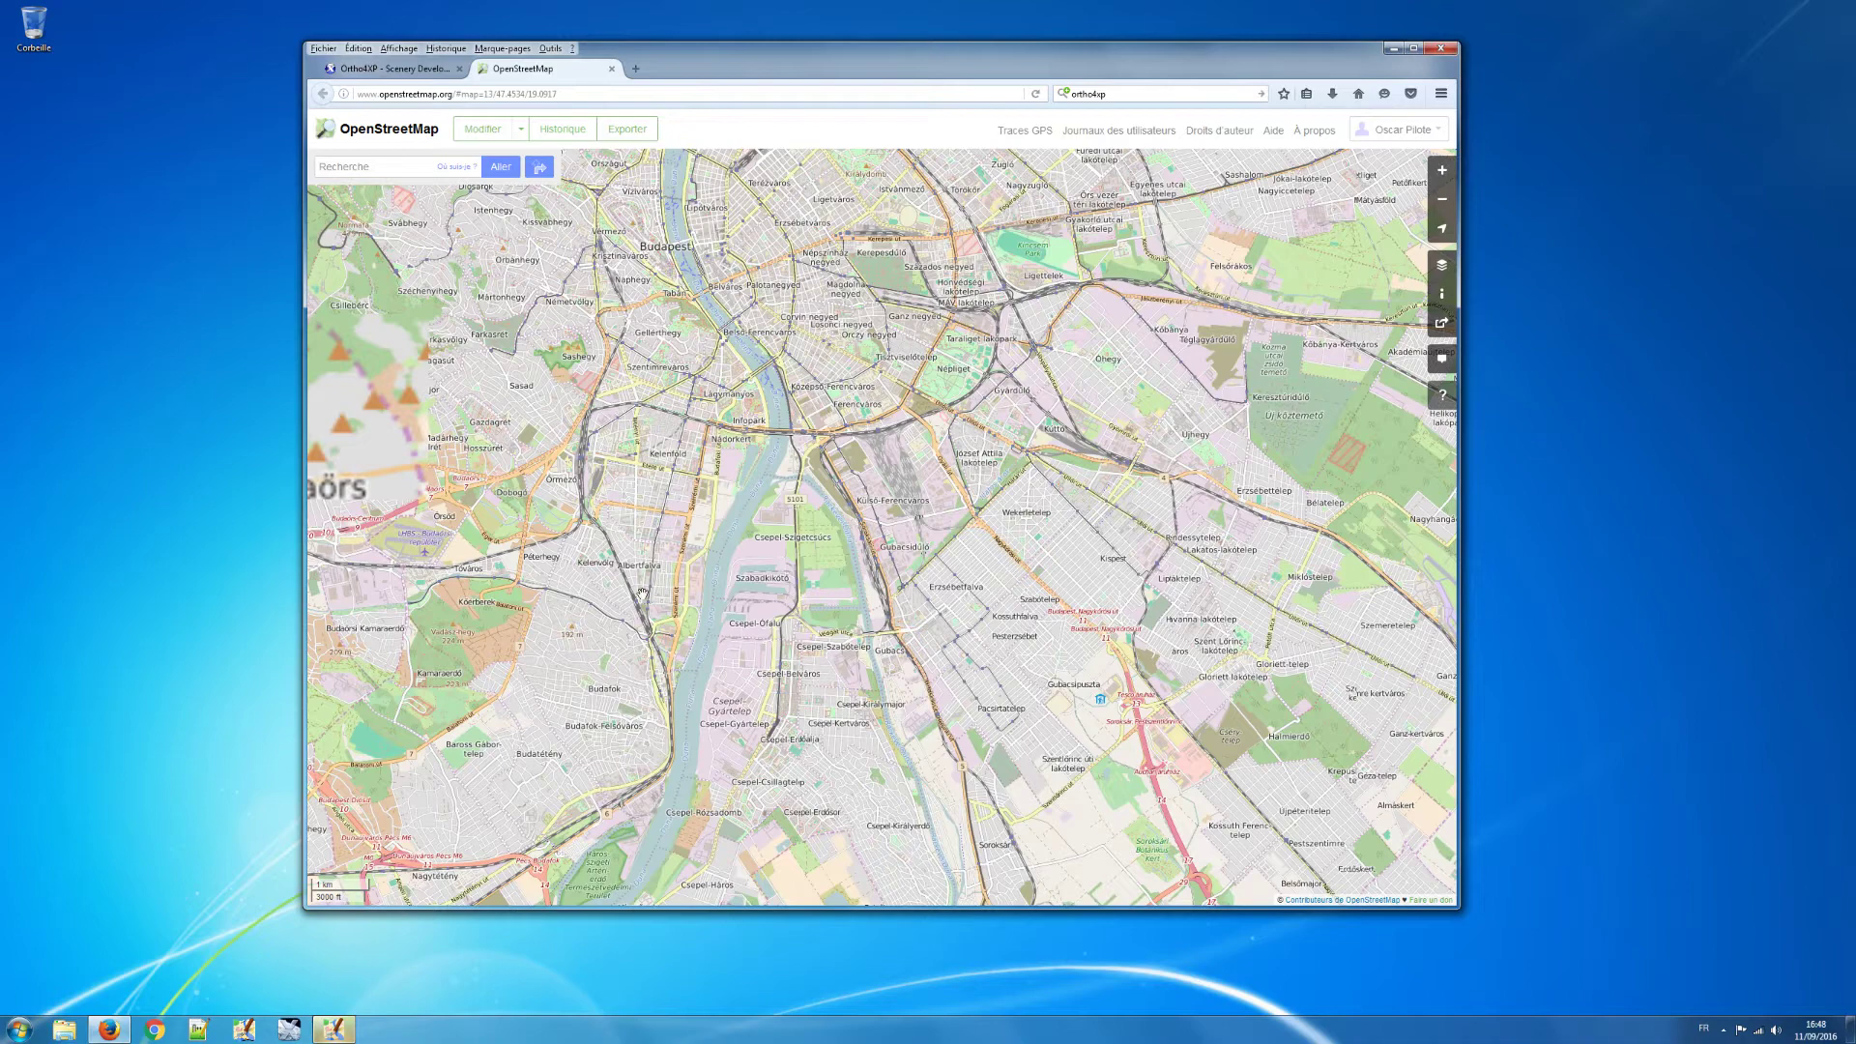
scroll(723, 706, "up", 1)
left_click_drag(722, 706, 786, 658)
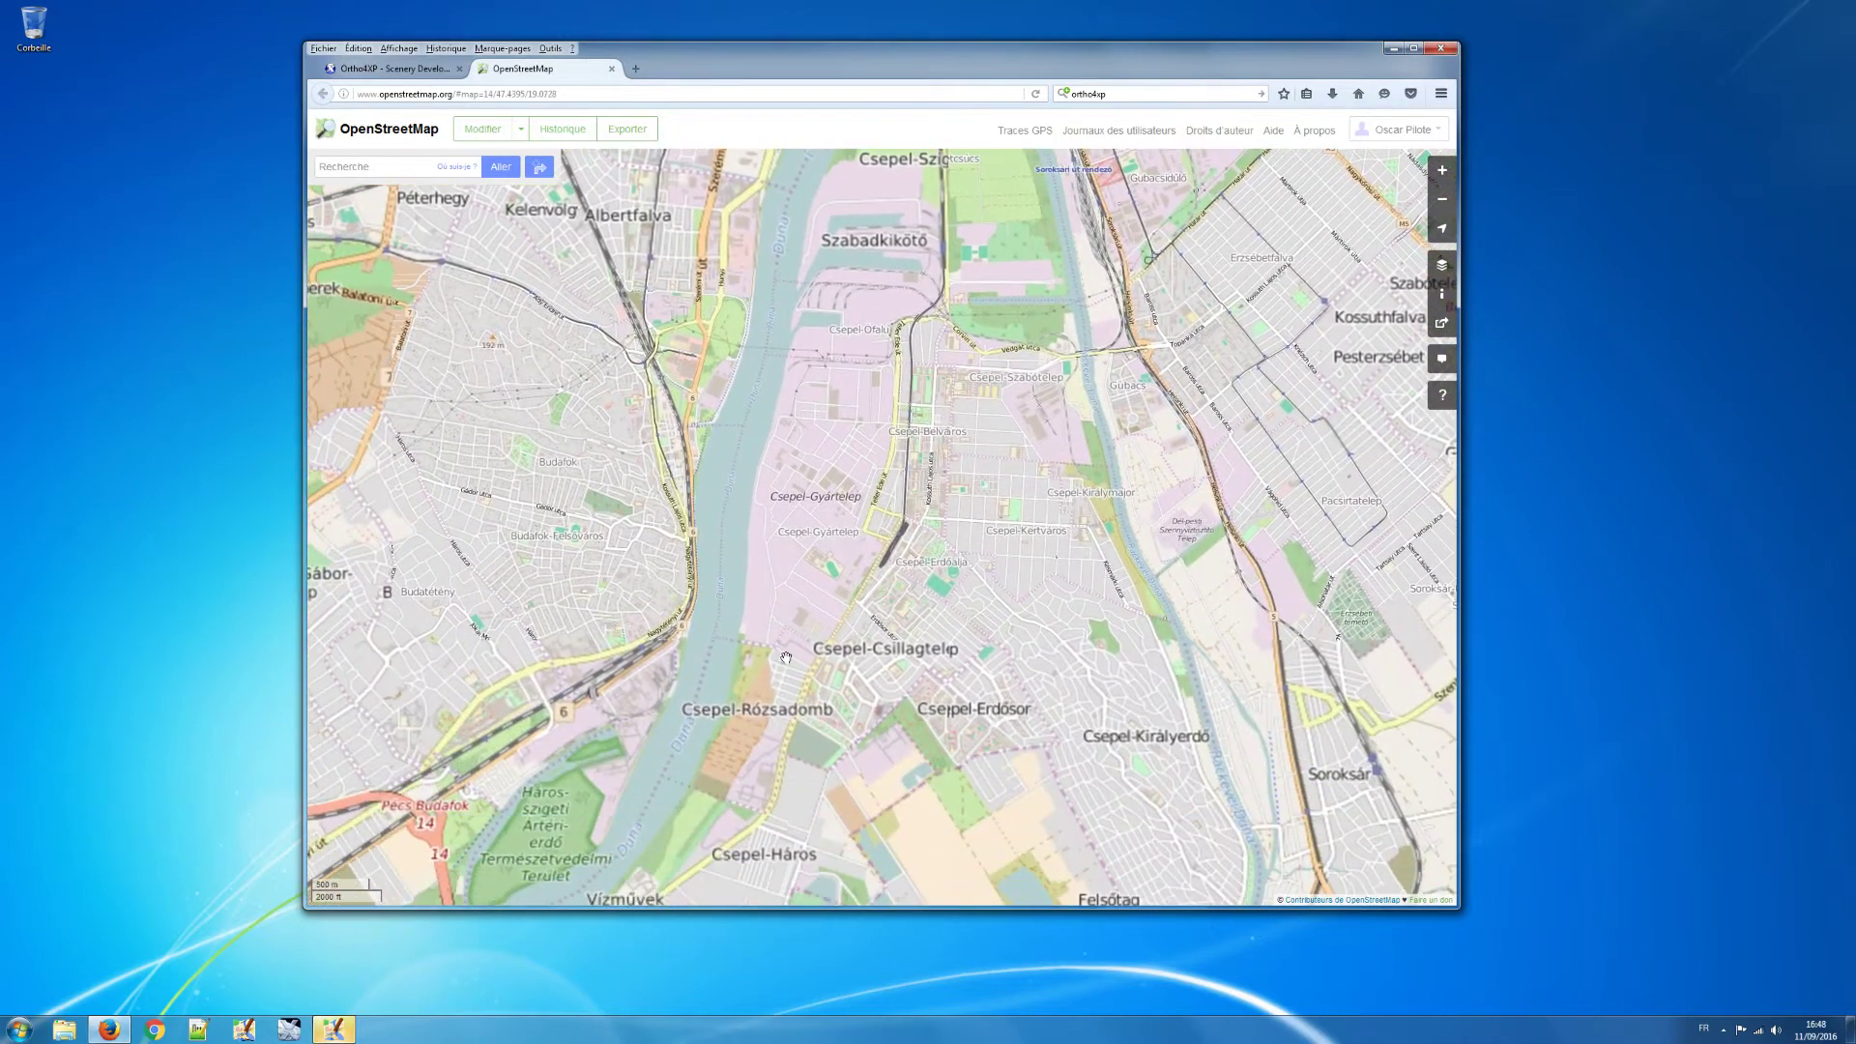
scroll(786, 657, "down", 1)
scroll(793, 661, "down", 1)
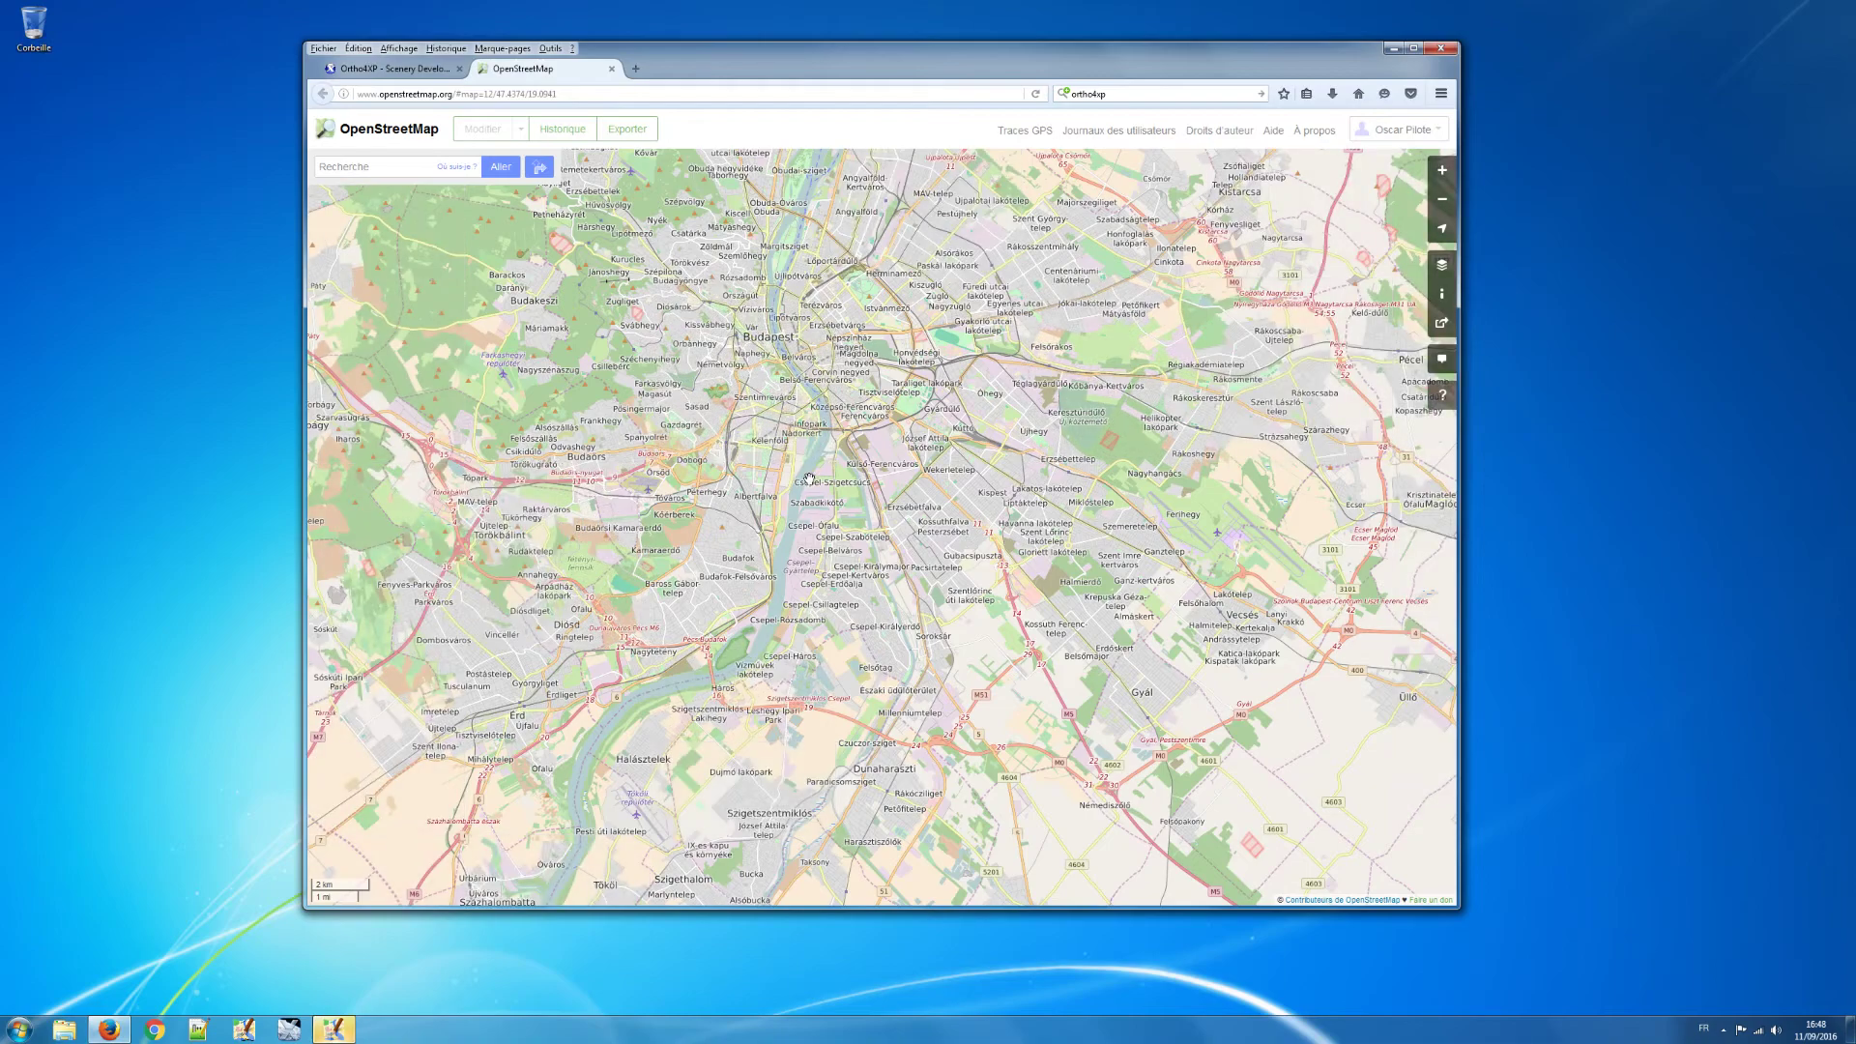
scroll(809, 479, "up", 3)
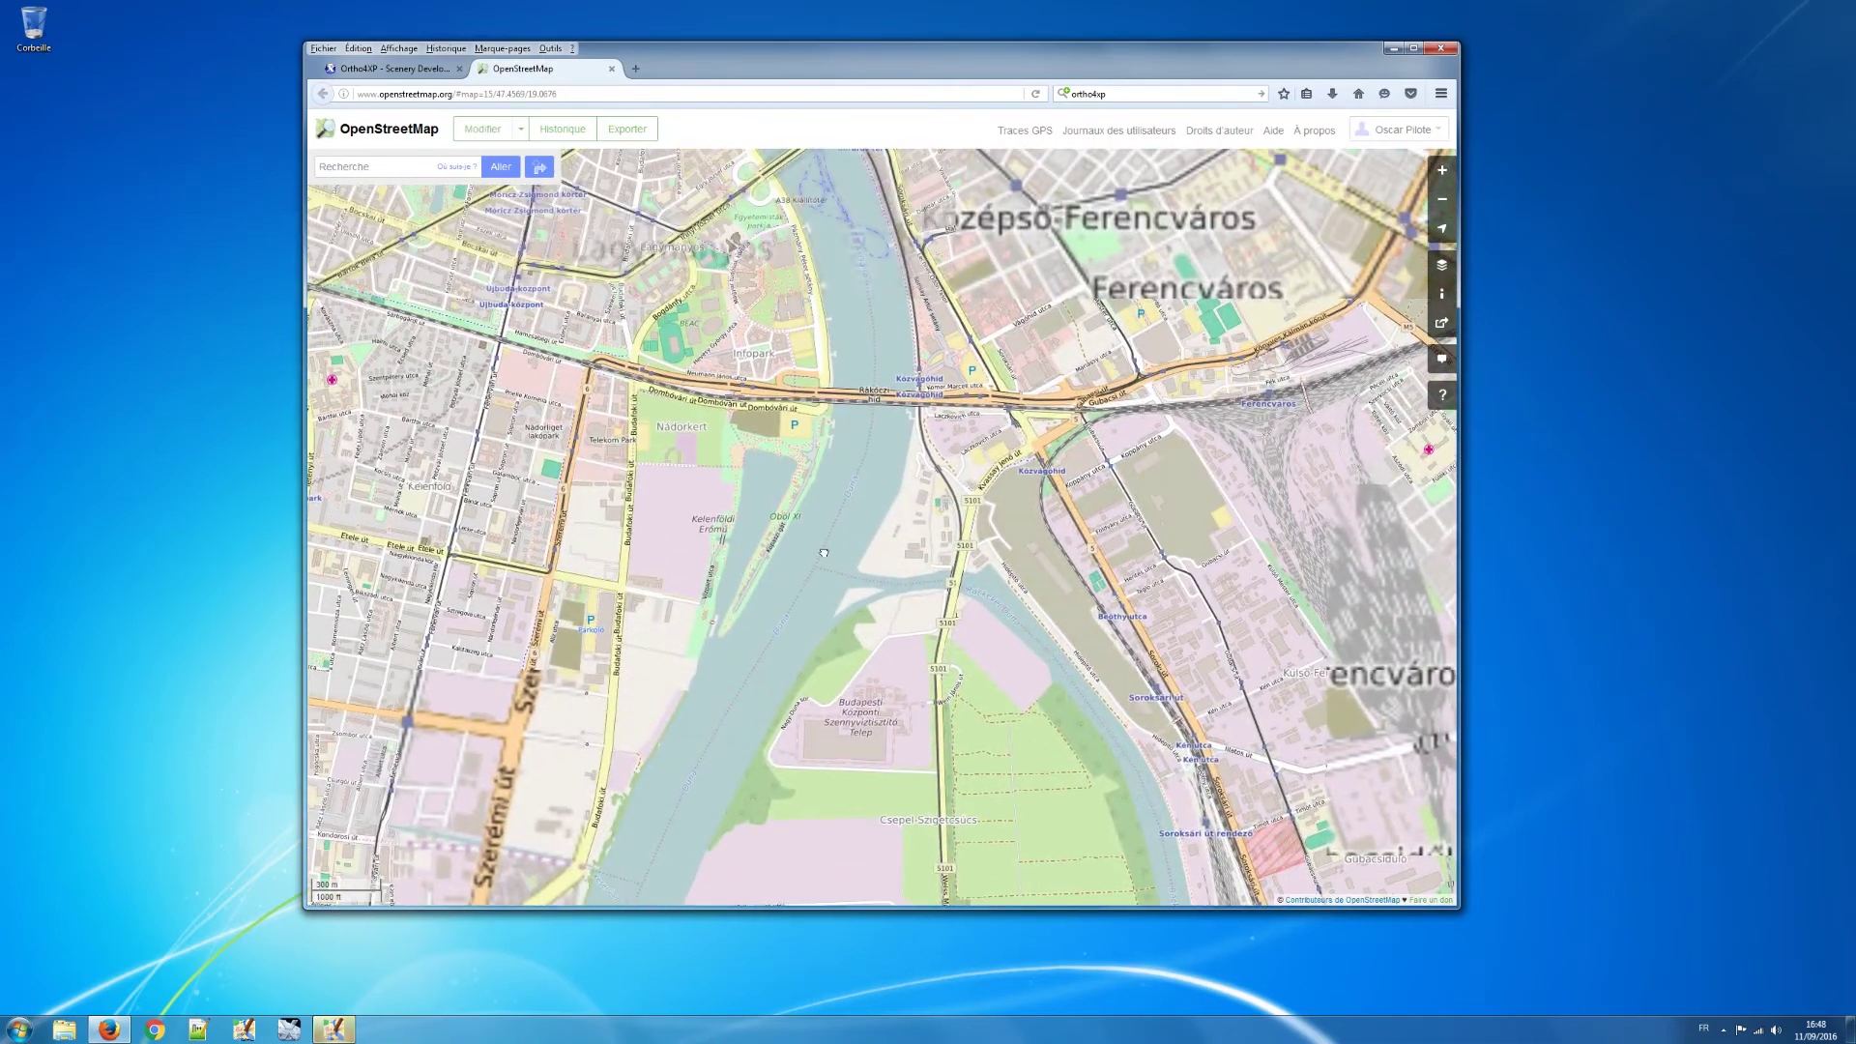
scroll(824, 506, "up", 1)
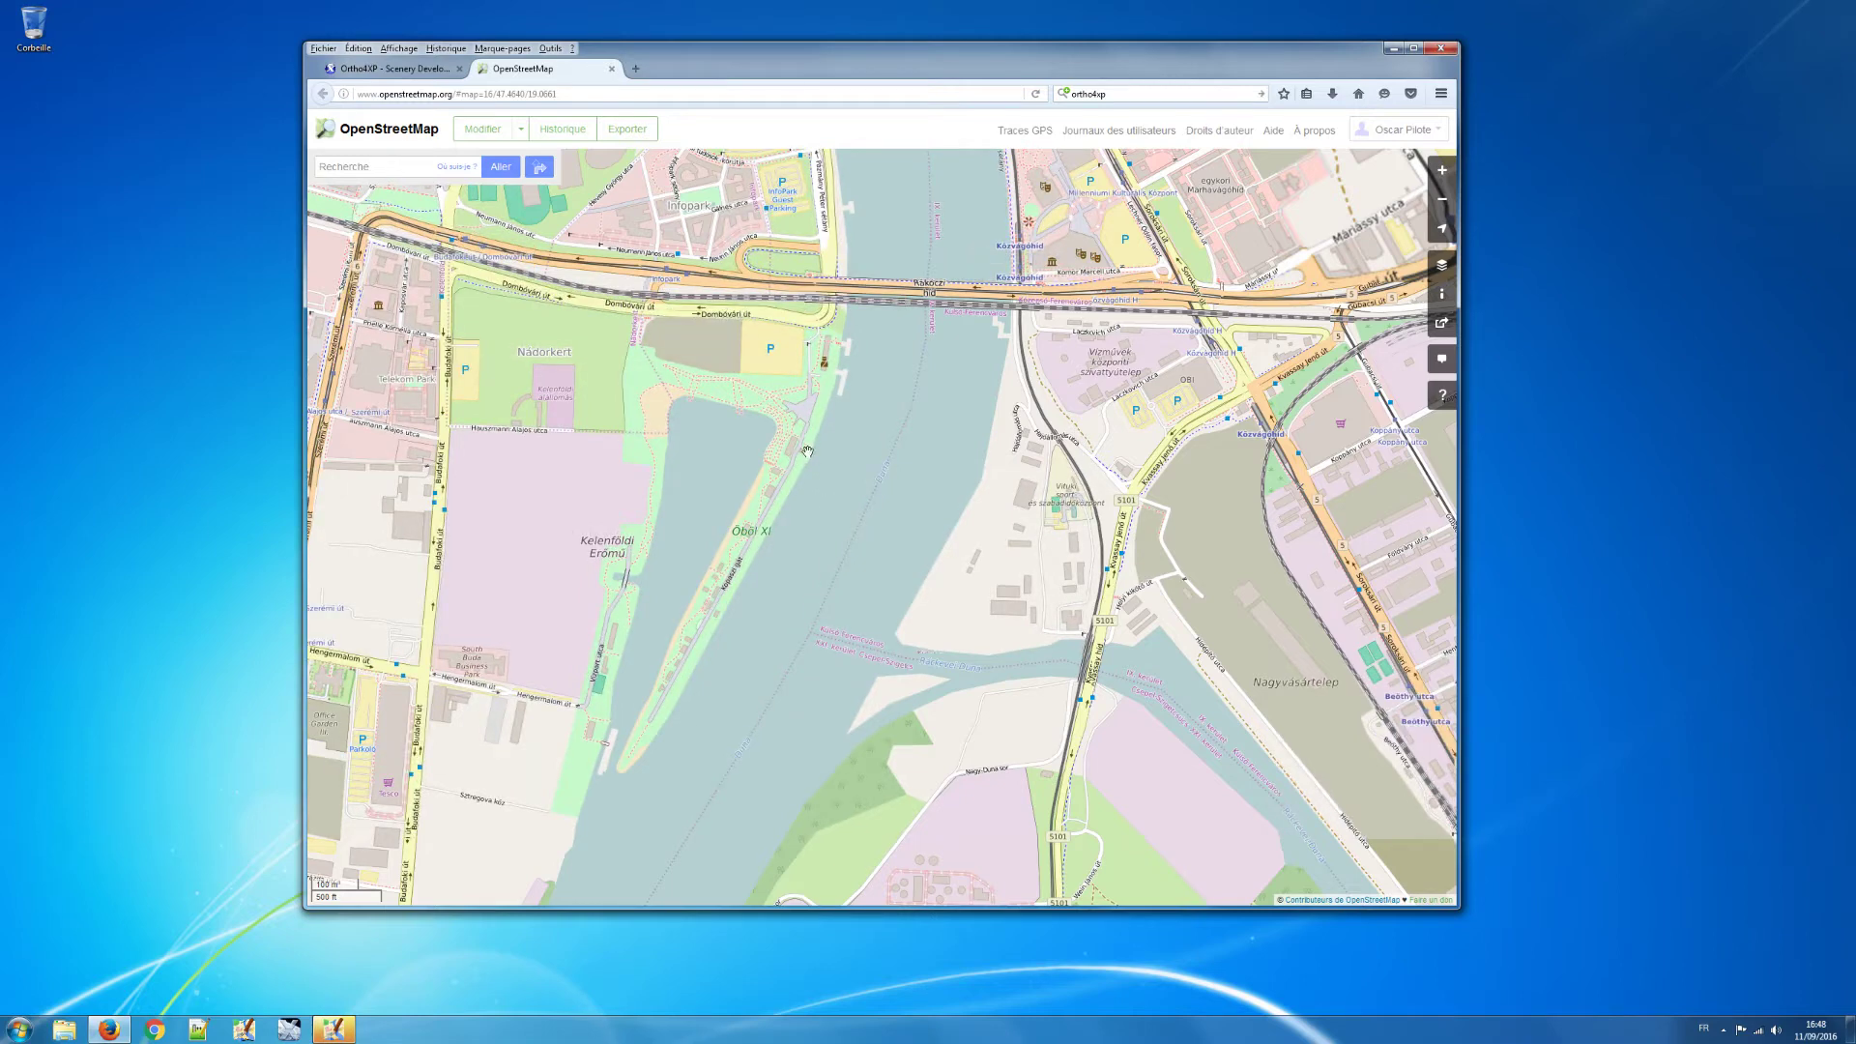
scroll(827, 435, "up", 1)
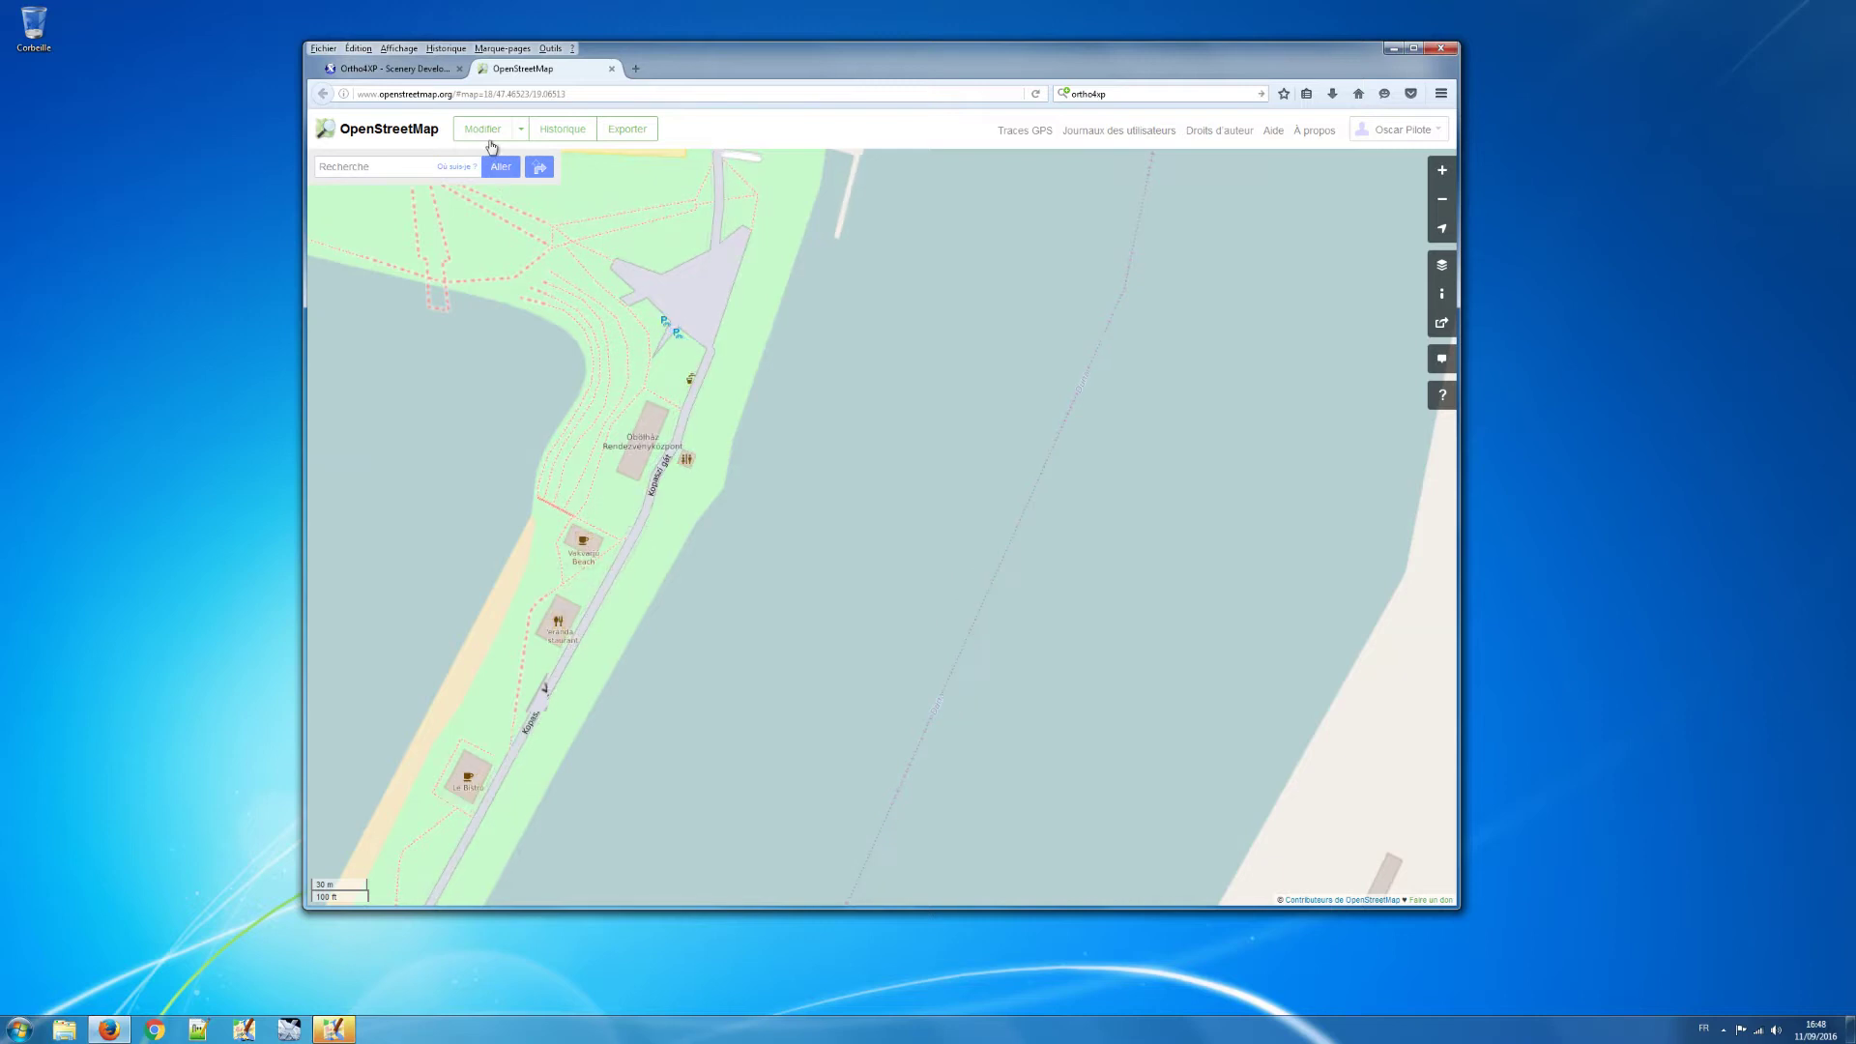
Step: Send the Öböl XI area to a maximized JOSM and pick the shore way's Riverbank Donau membership
left_click(523, 133)
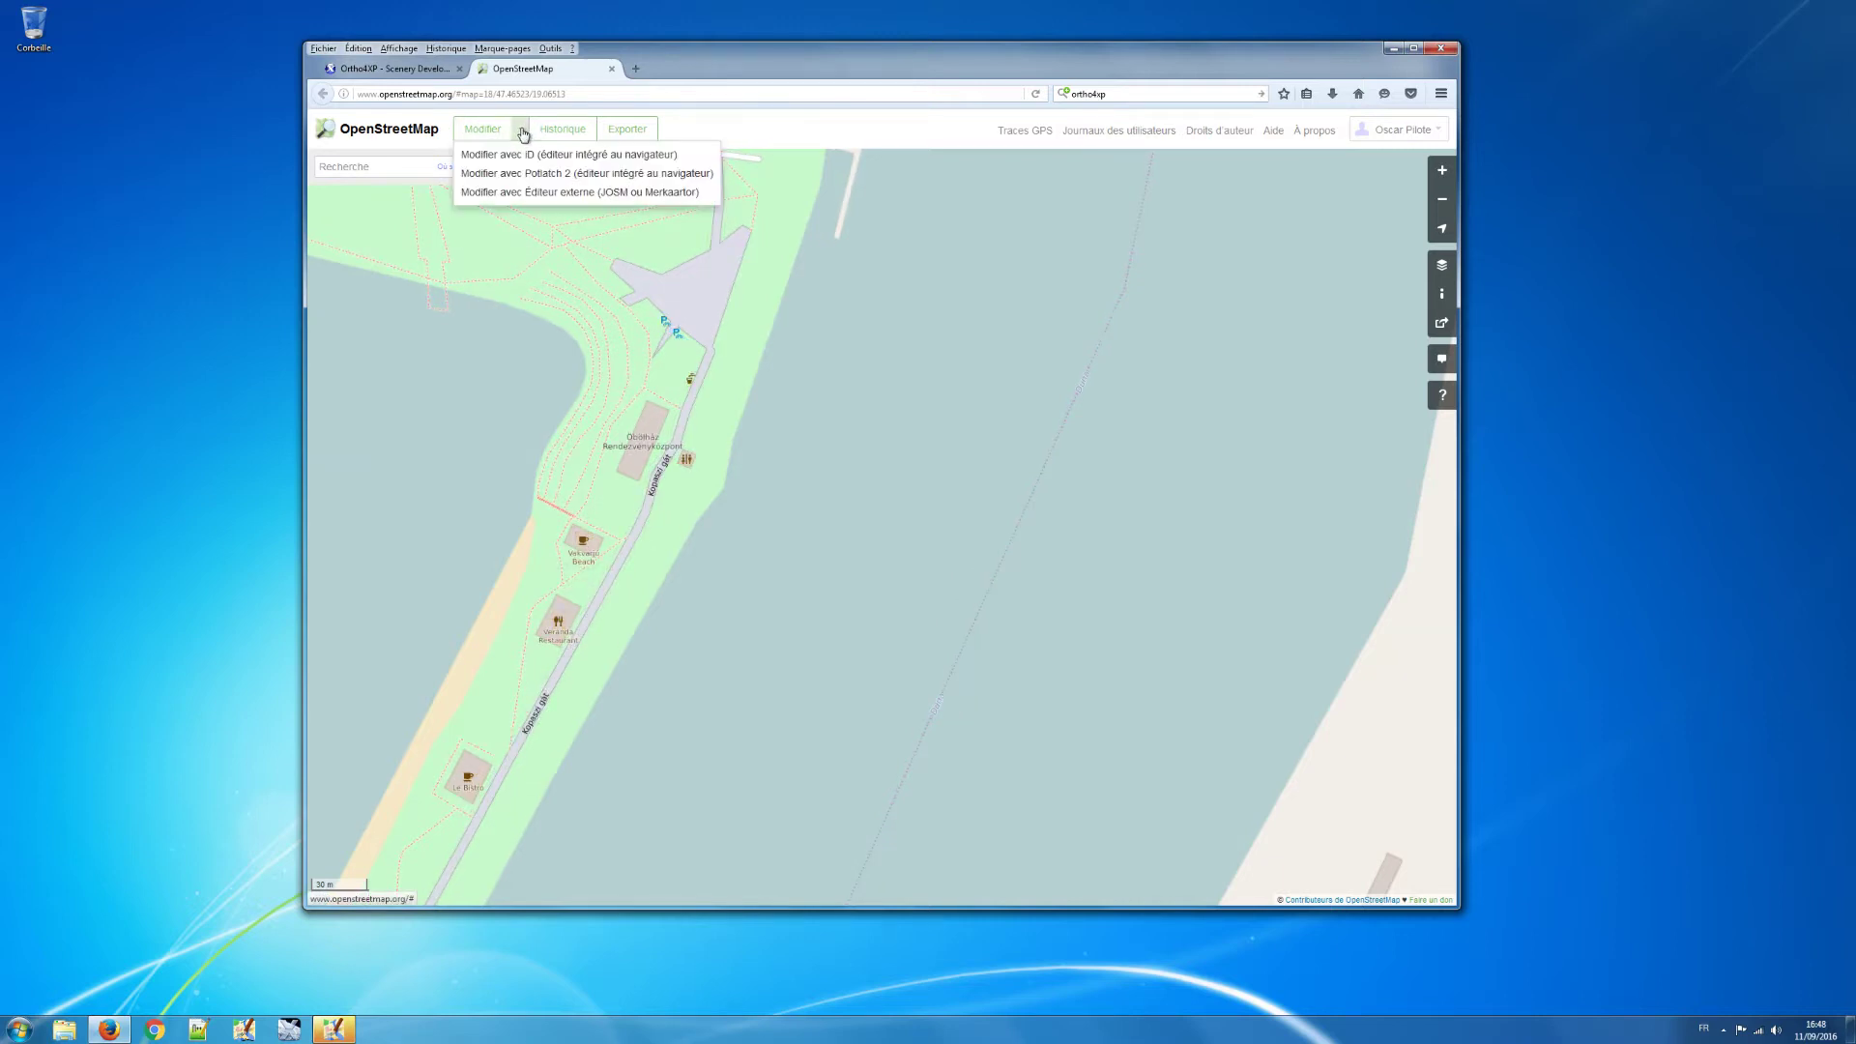
left_click(568, 196)
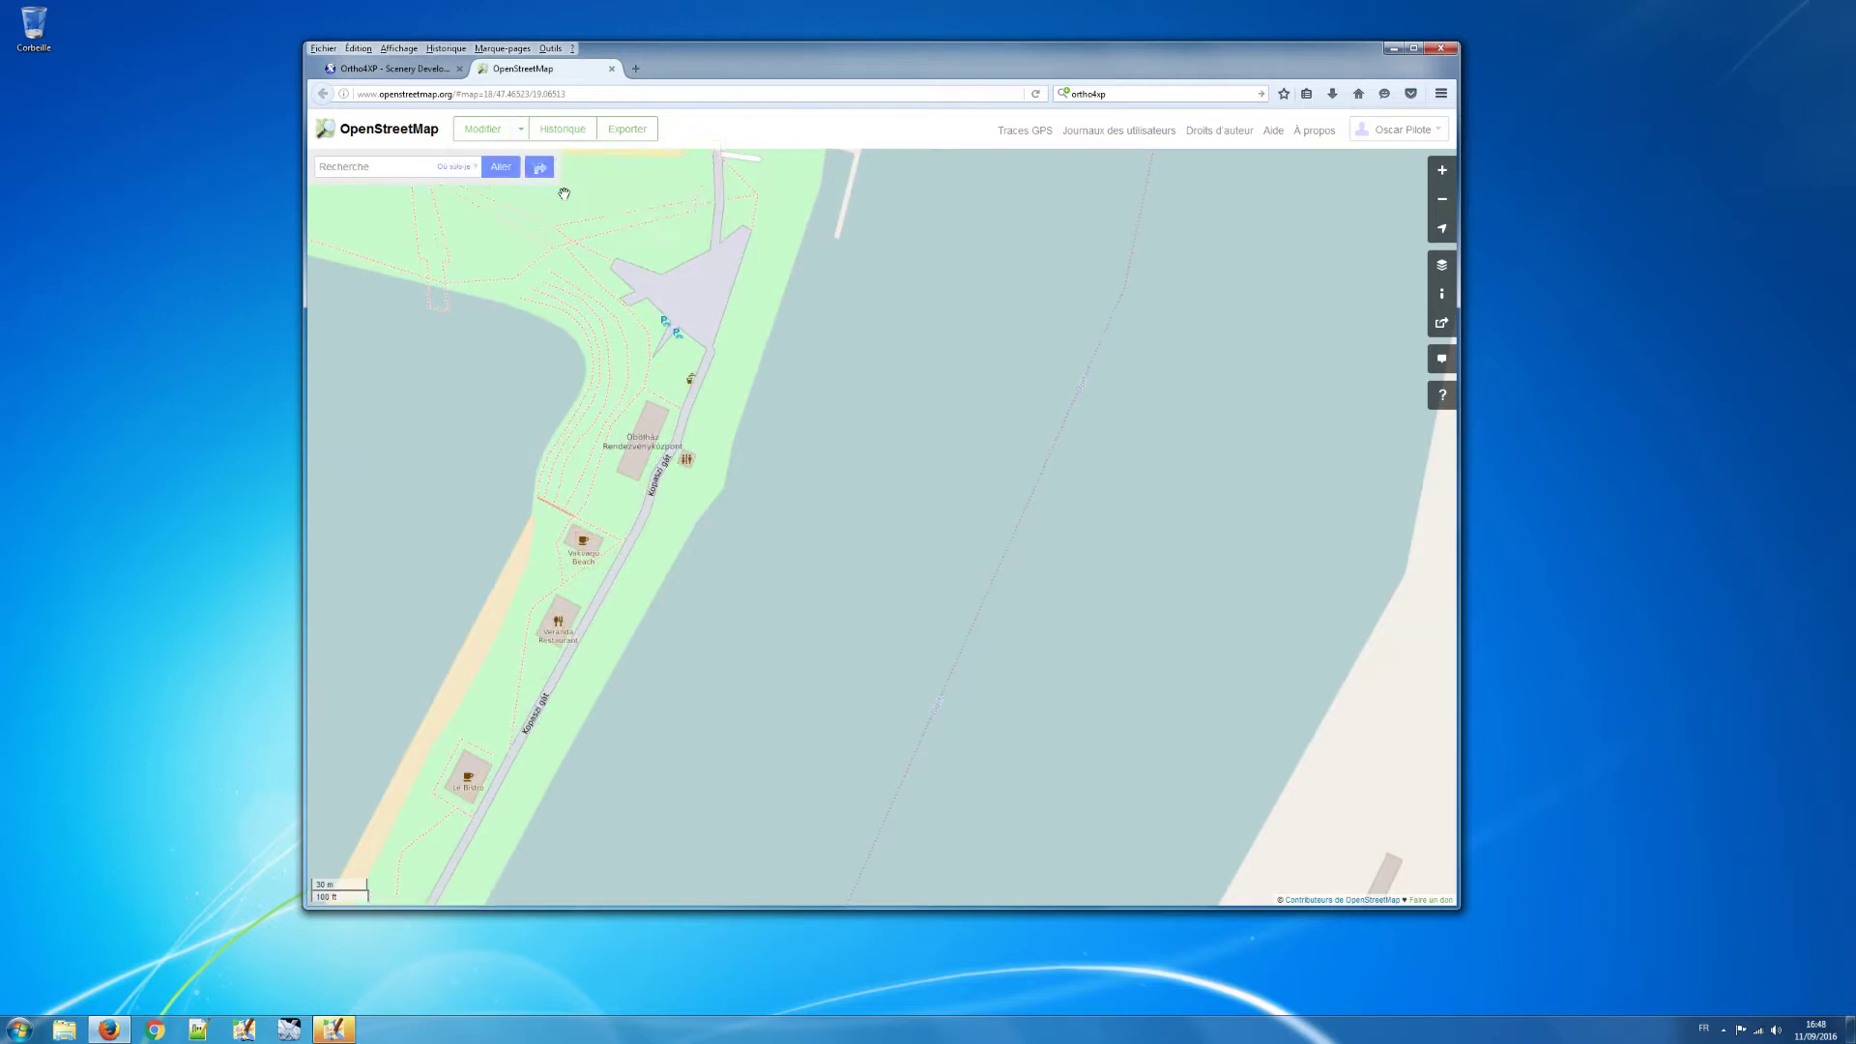
left_click(318, 1037)
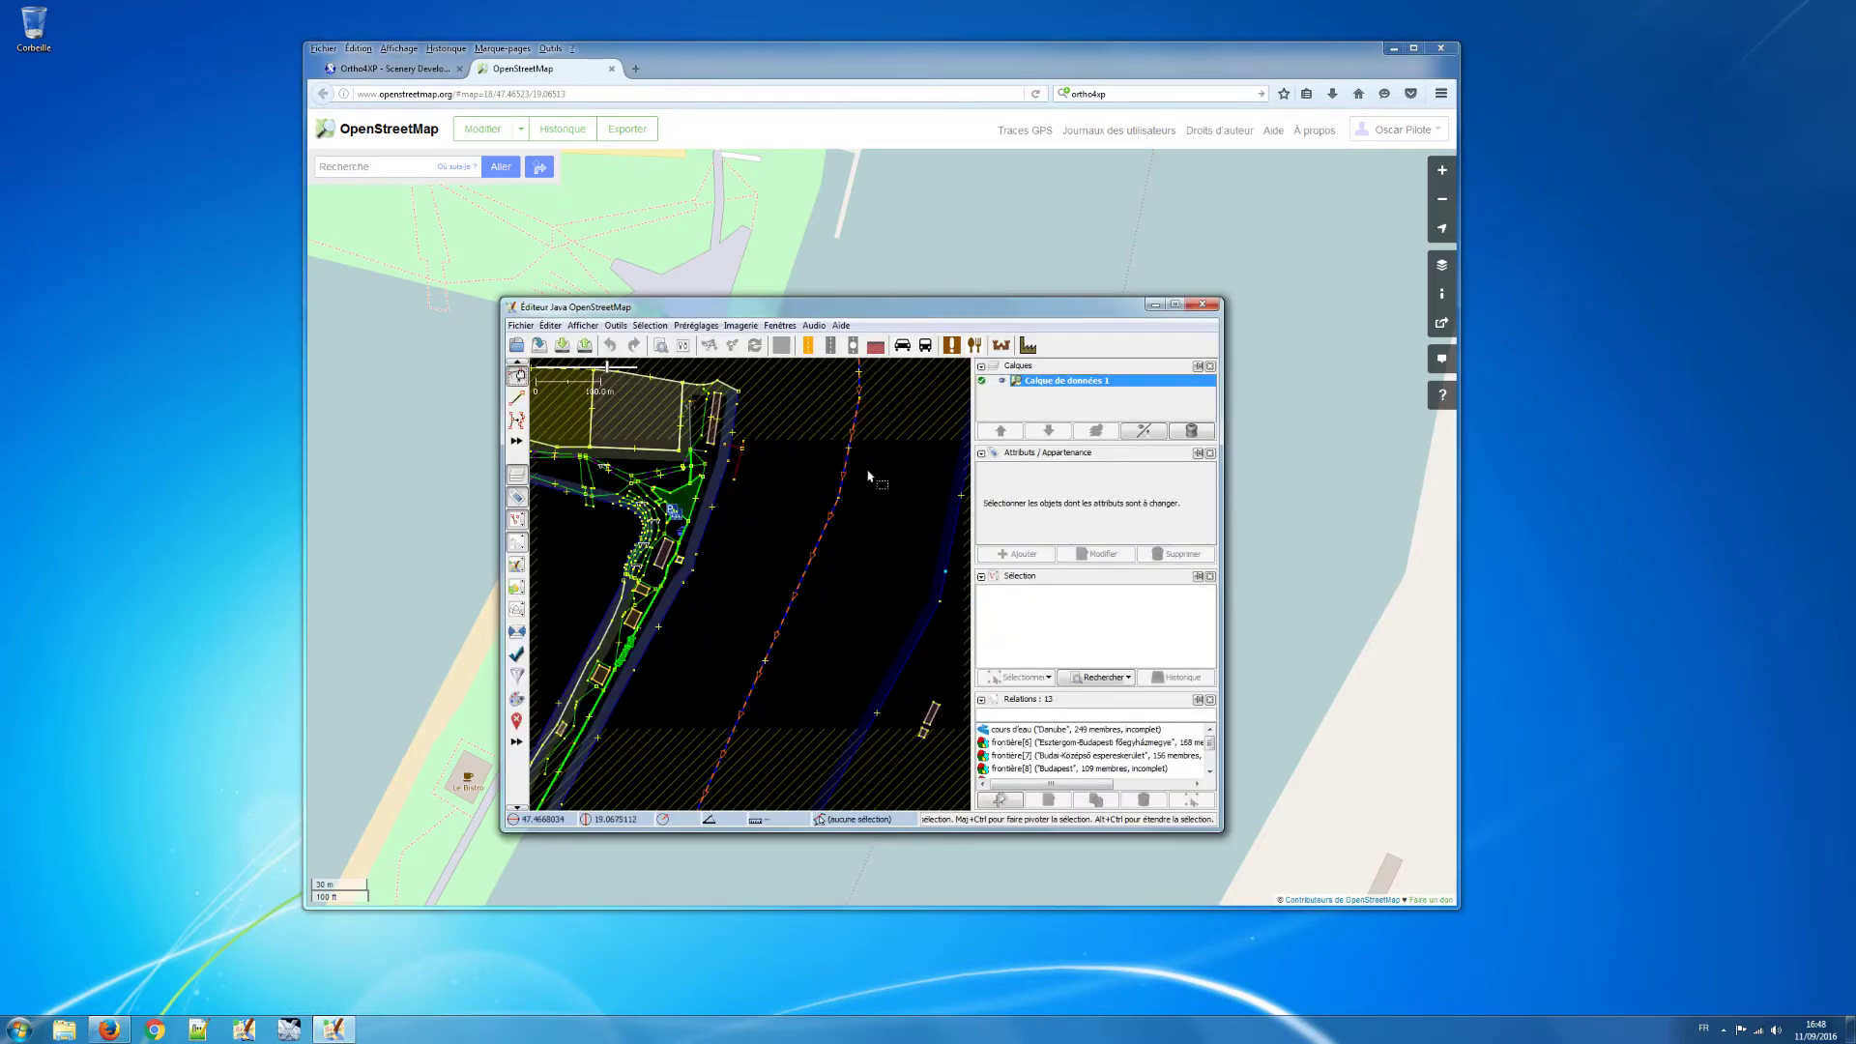
left_click(1175, 305)
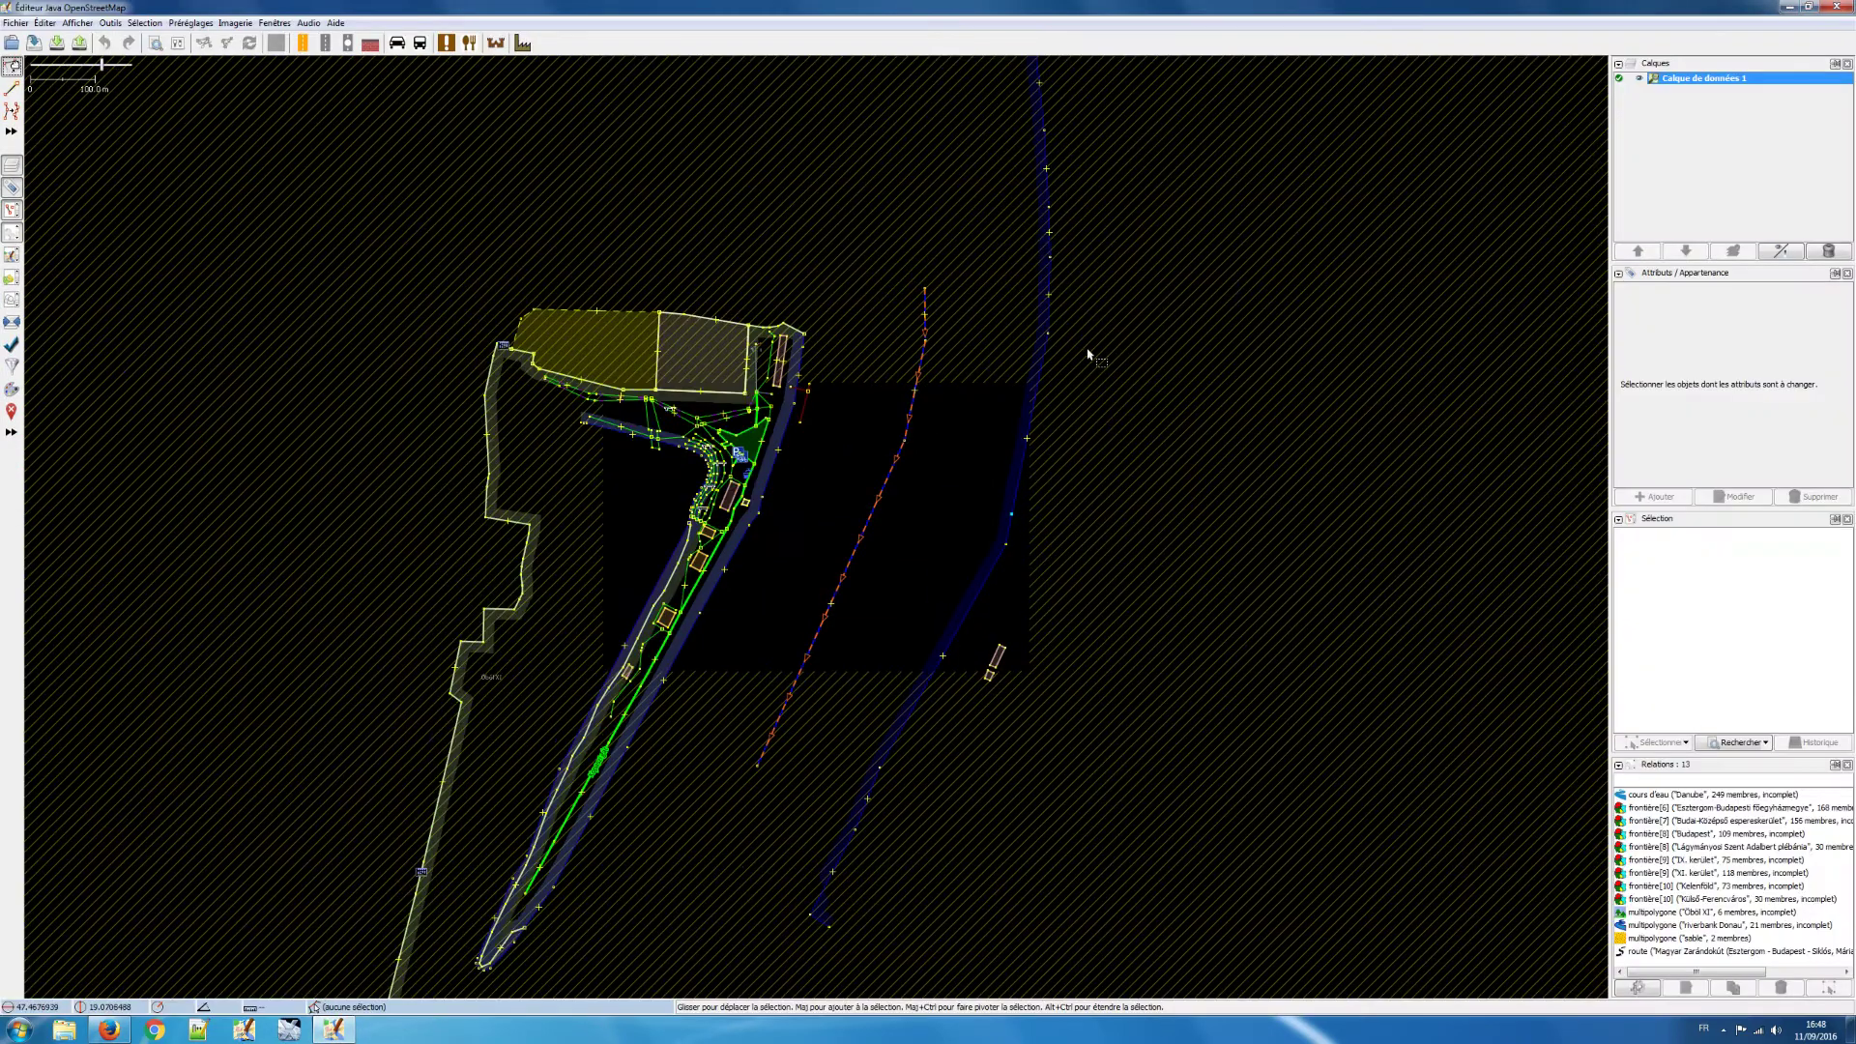
left_click(746, 545)
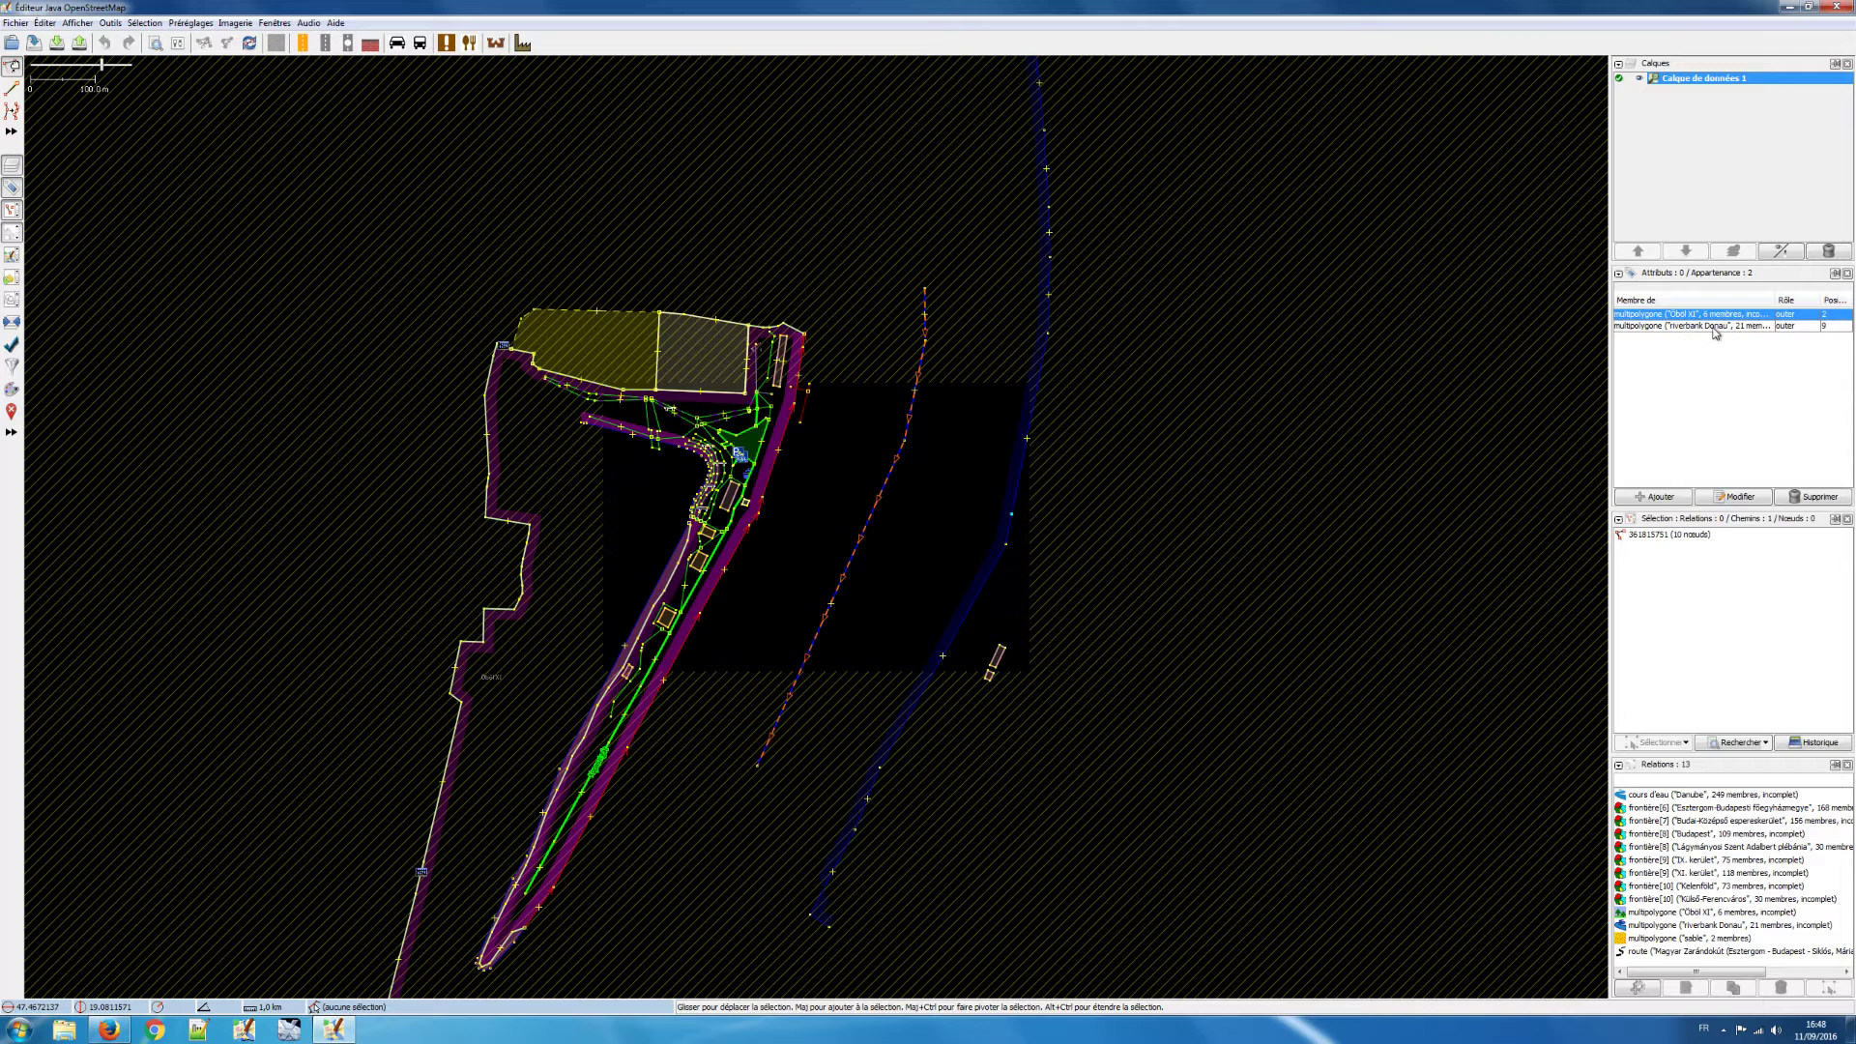
left_click(1684, 328)
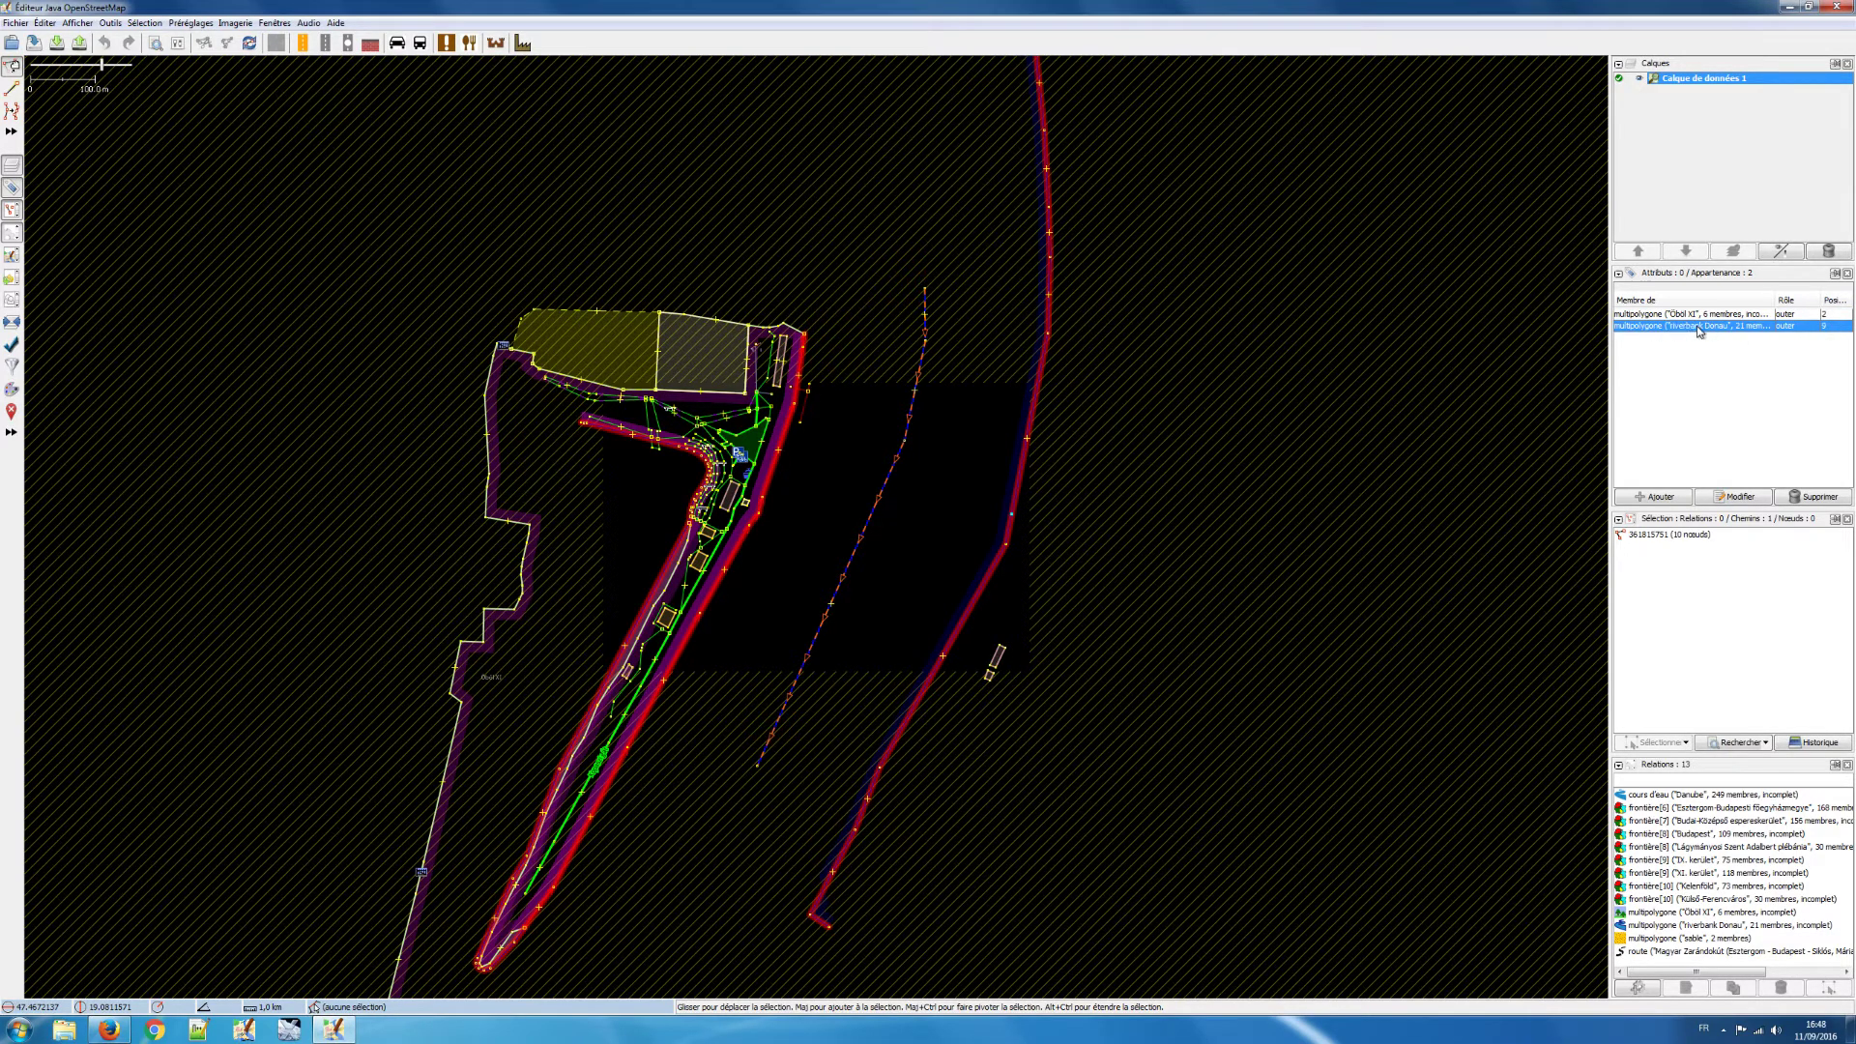
Step: Open the Riverbank Donau relation editor, inspect its outer members, and download the incomplete ones
left_click(1737, 497)
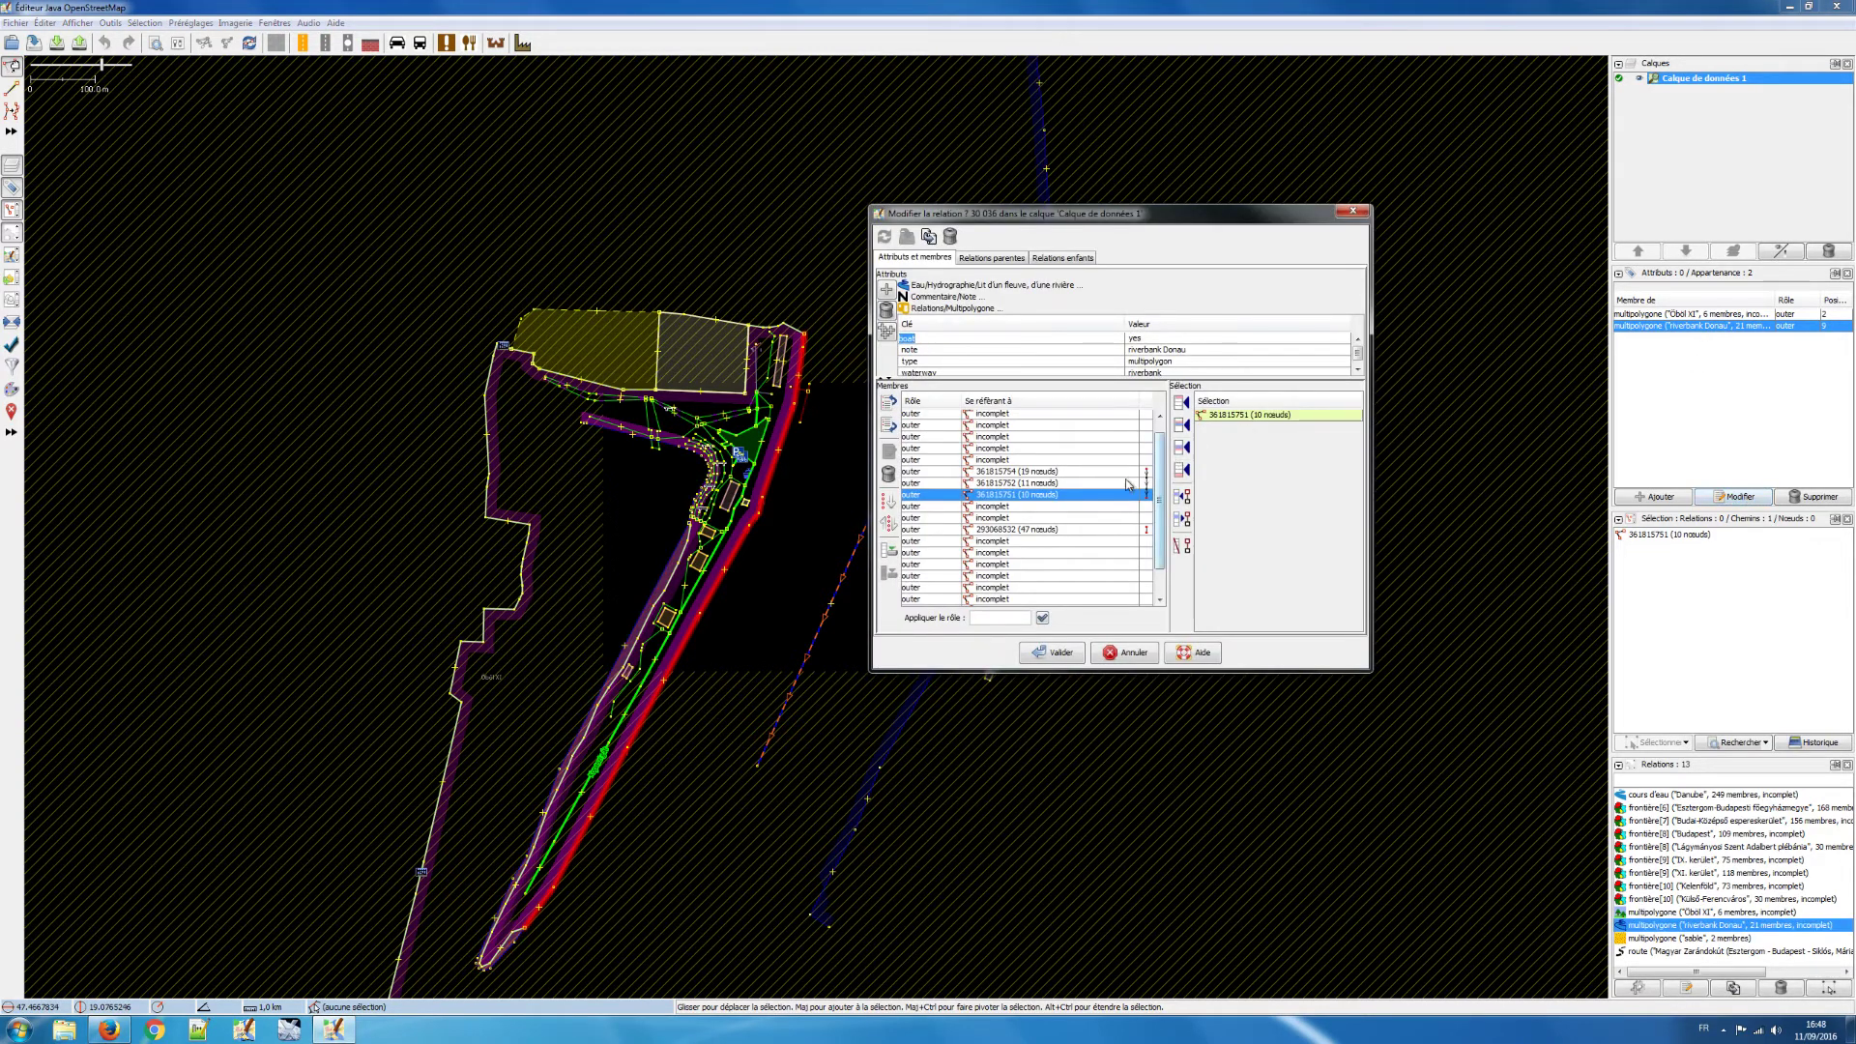
scroll(940, 450, "up", 3)
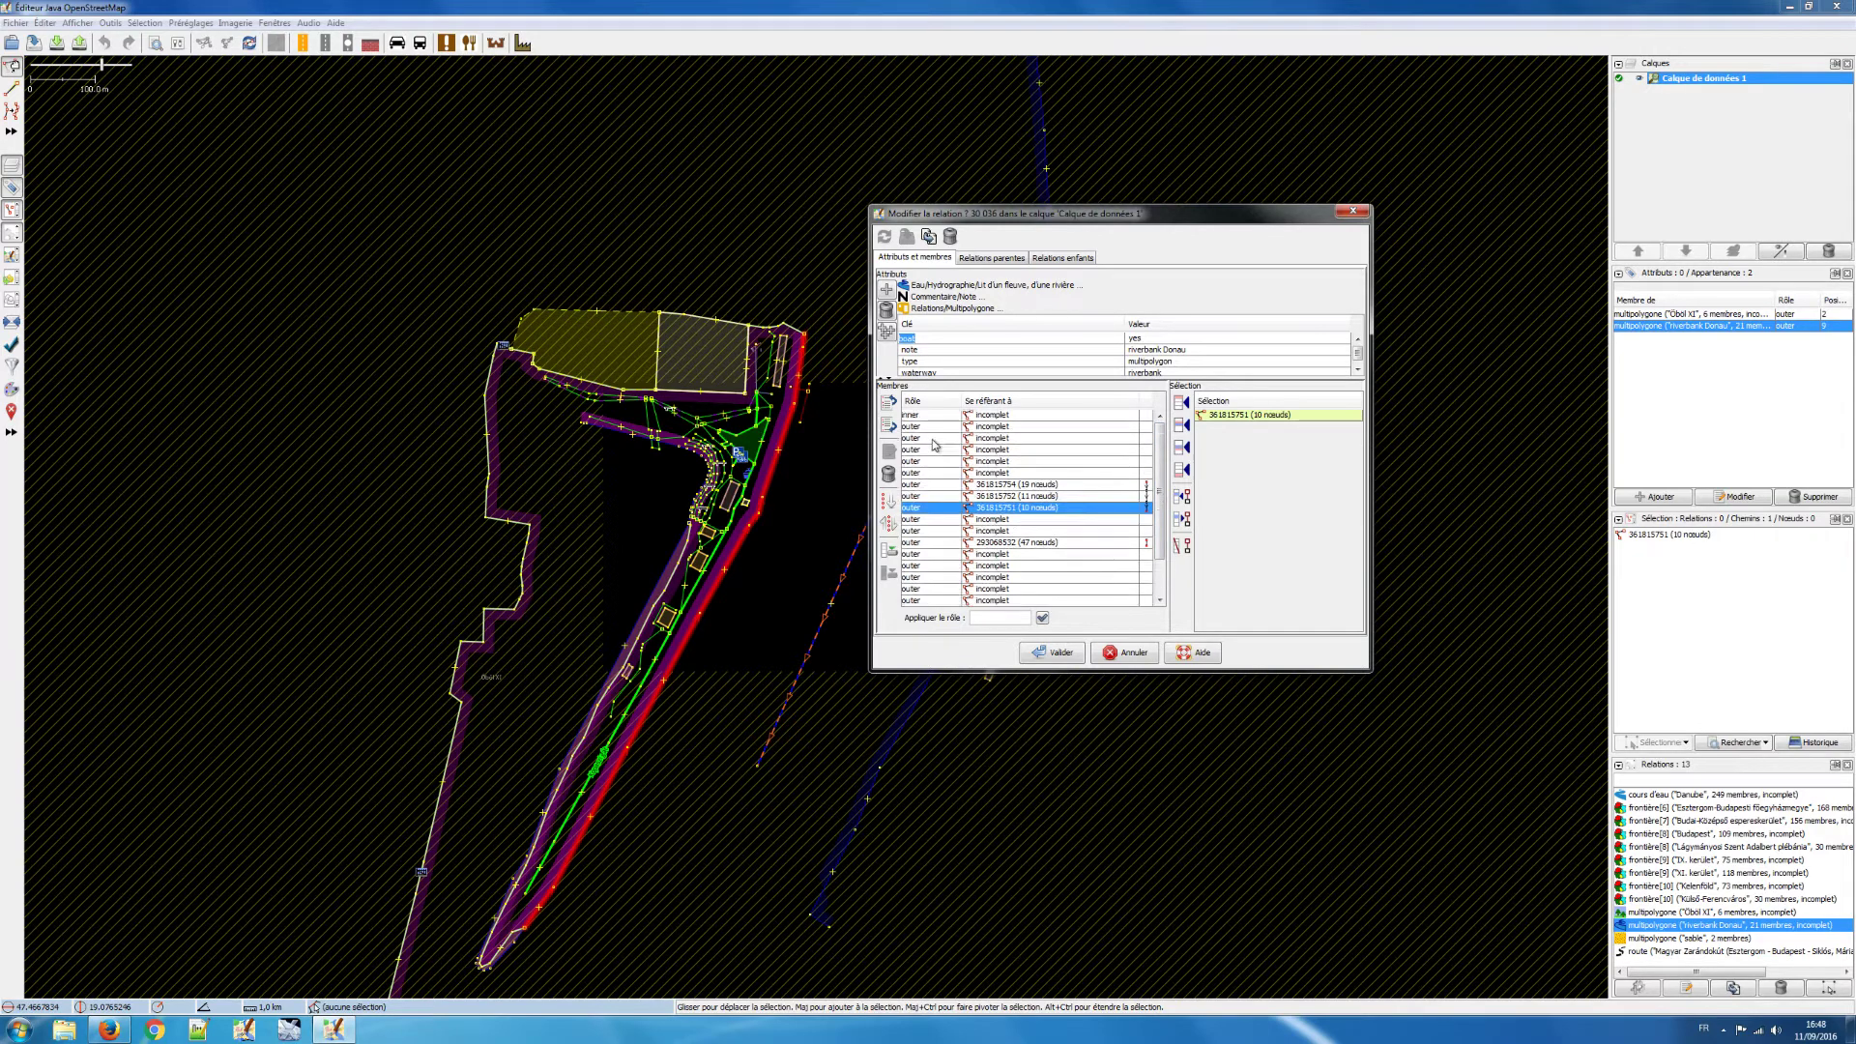
left_click(994, 427)
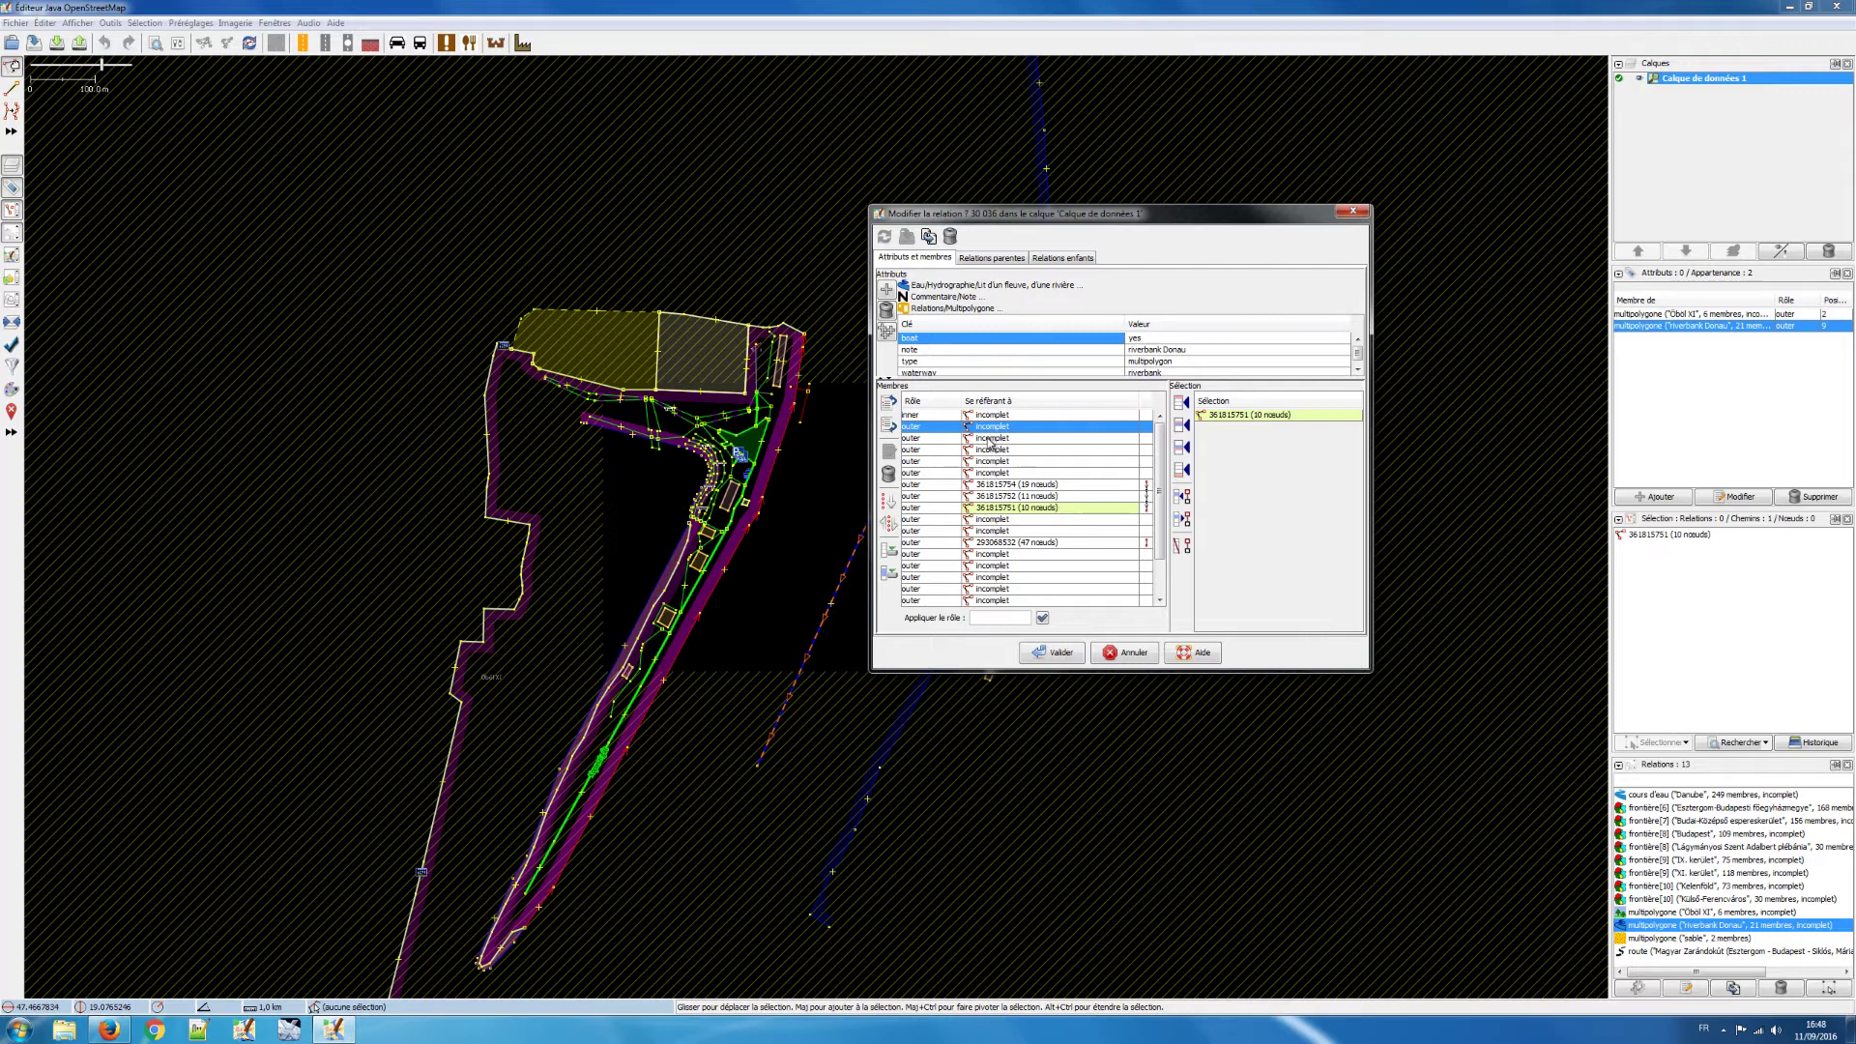
left_click(988, 440)
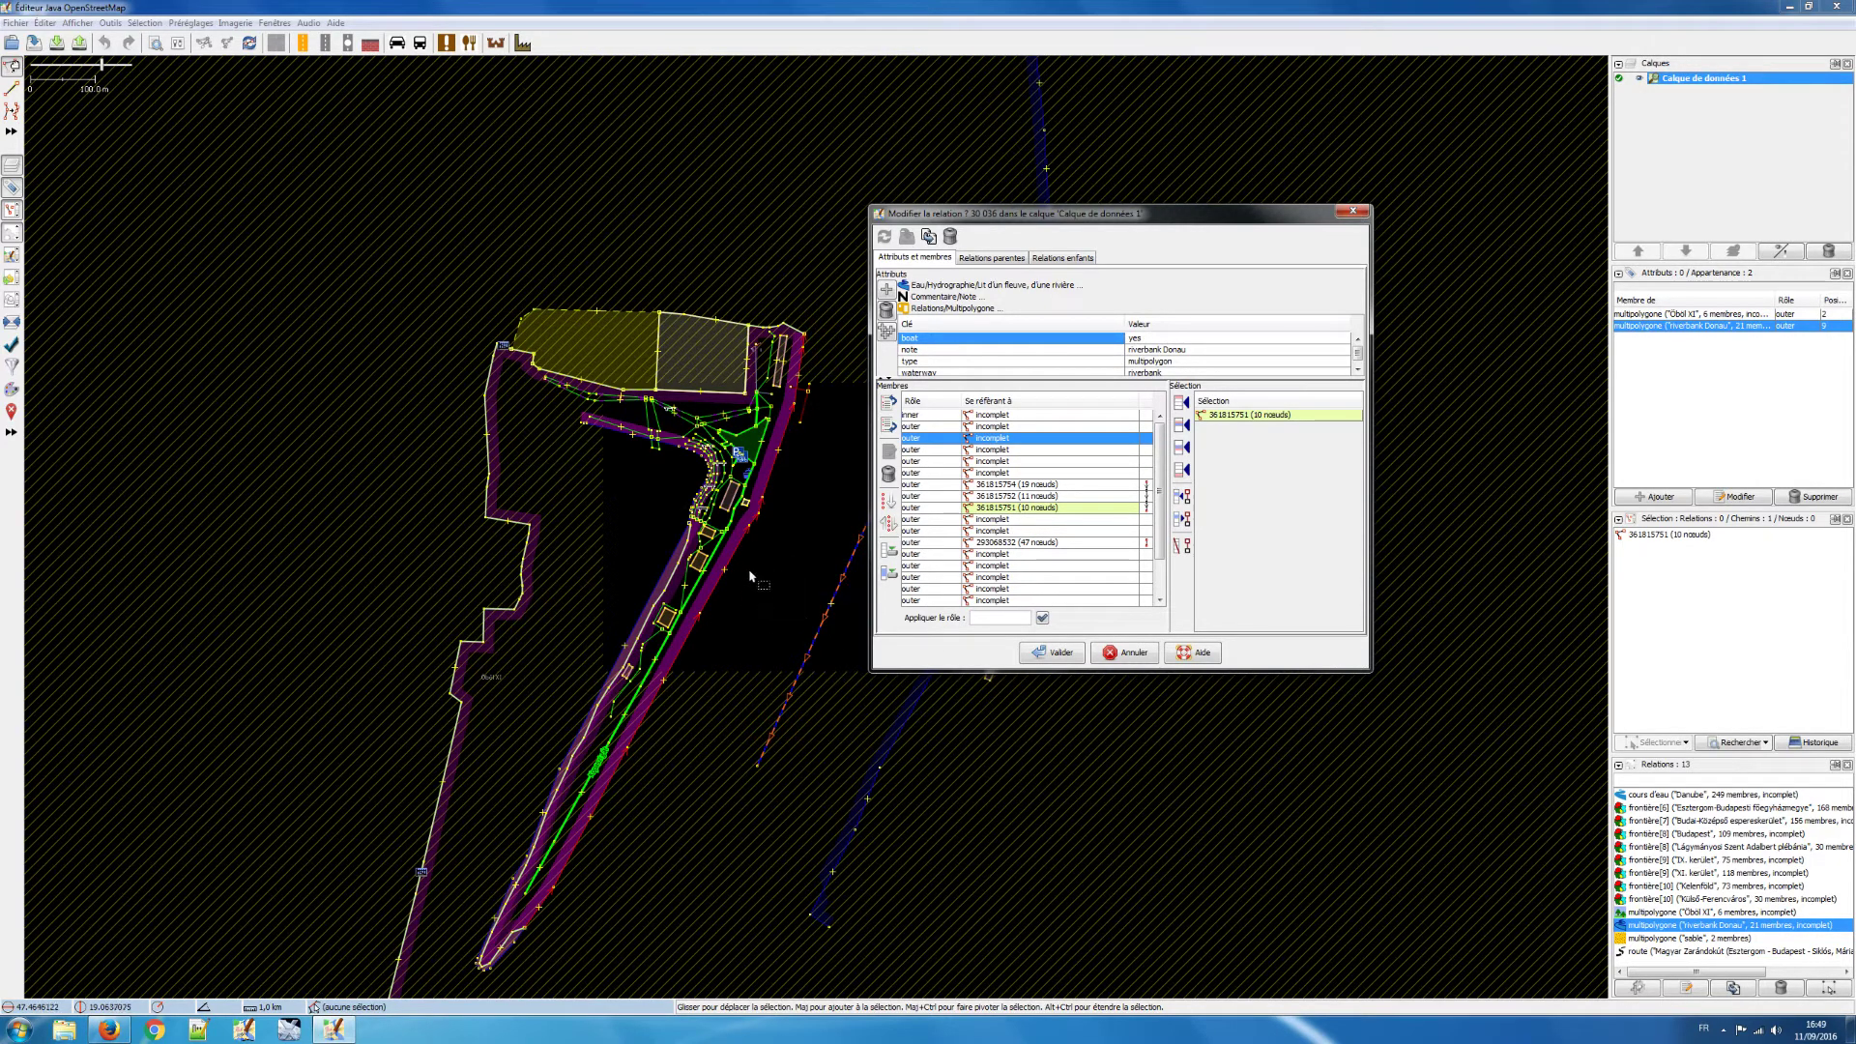
left_click(890, 553)
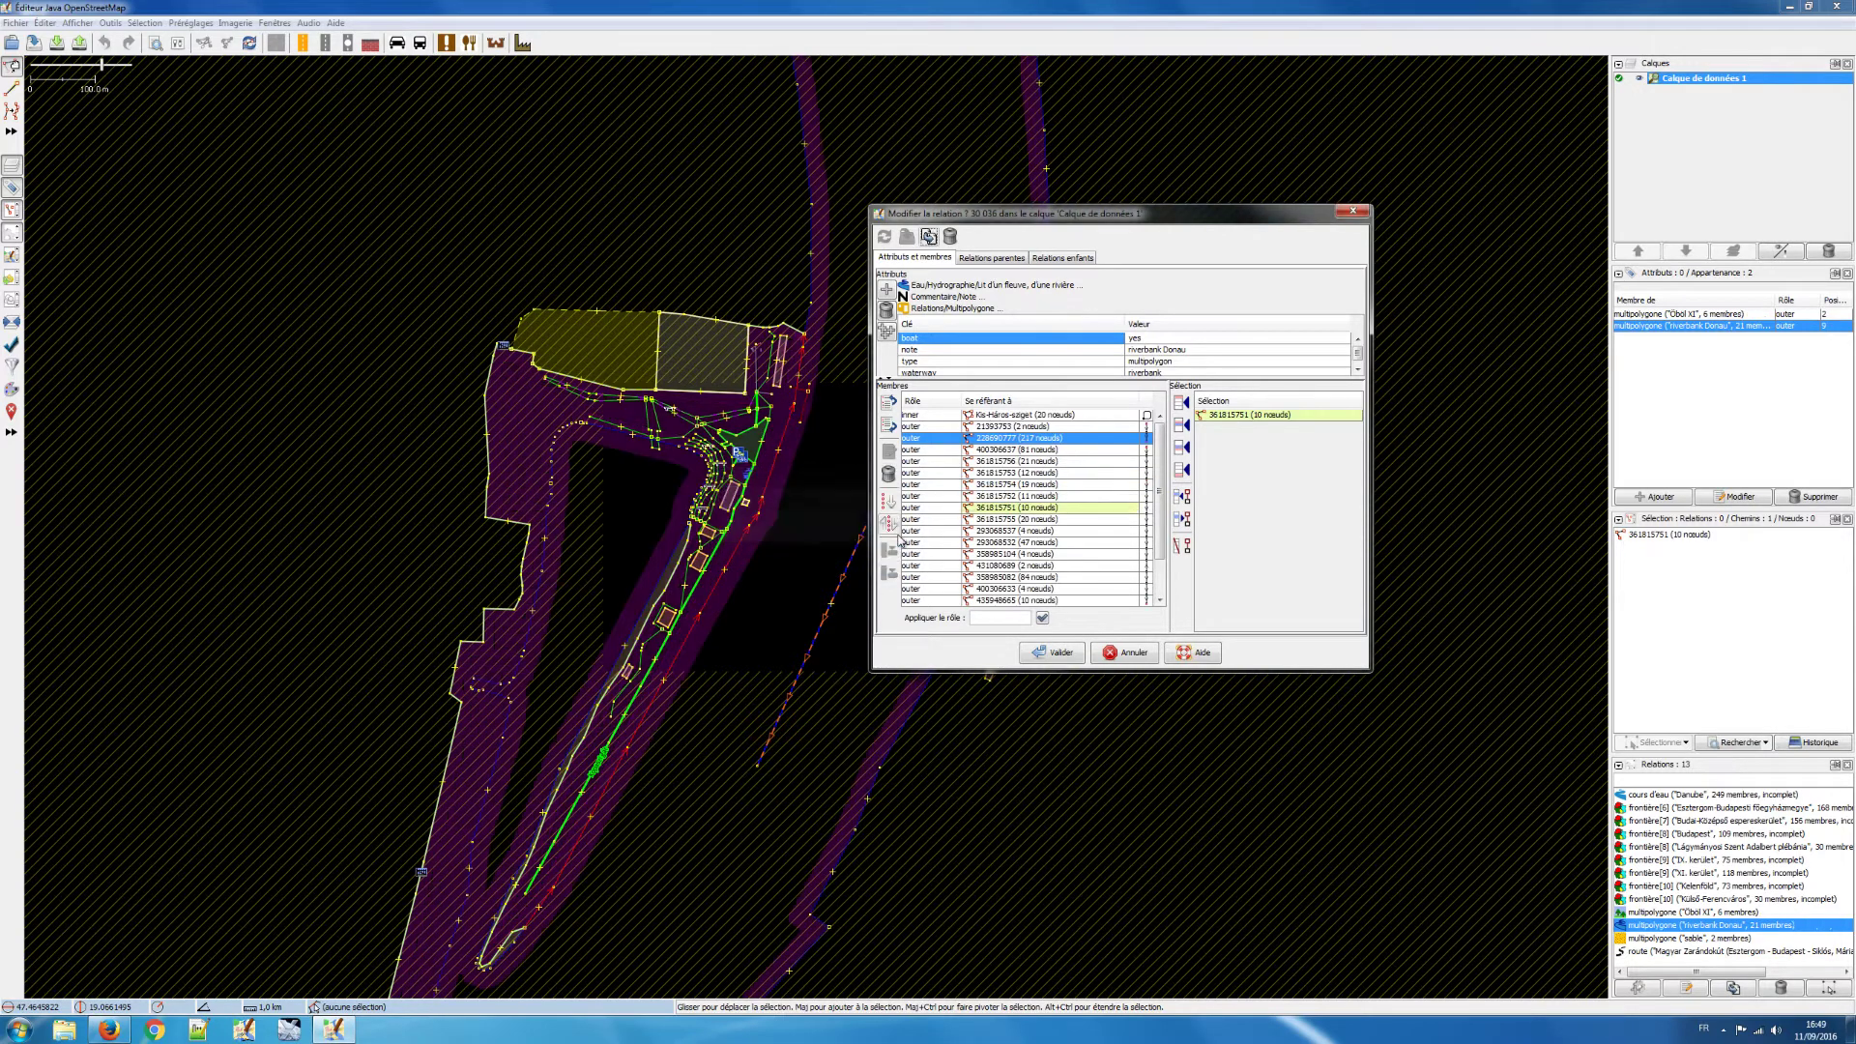
Step: Pan and zoom the map to view the downloaded riverbank outline along the Danube
scroll(820, 574, "down", 5)
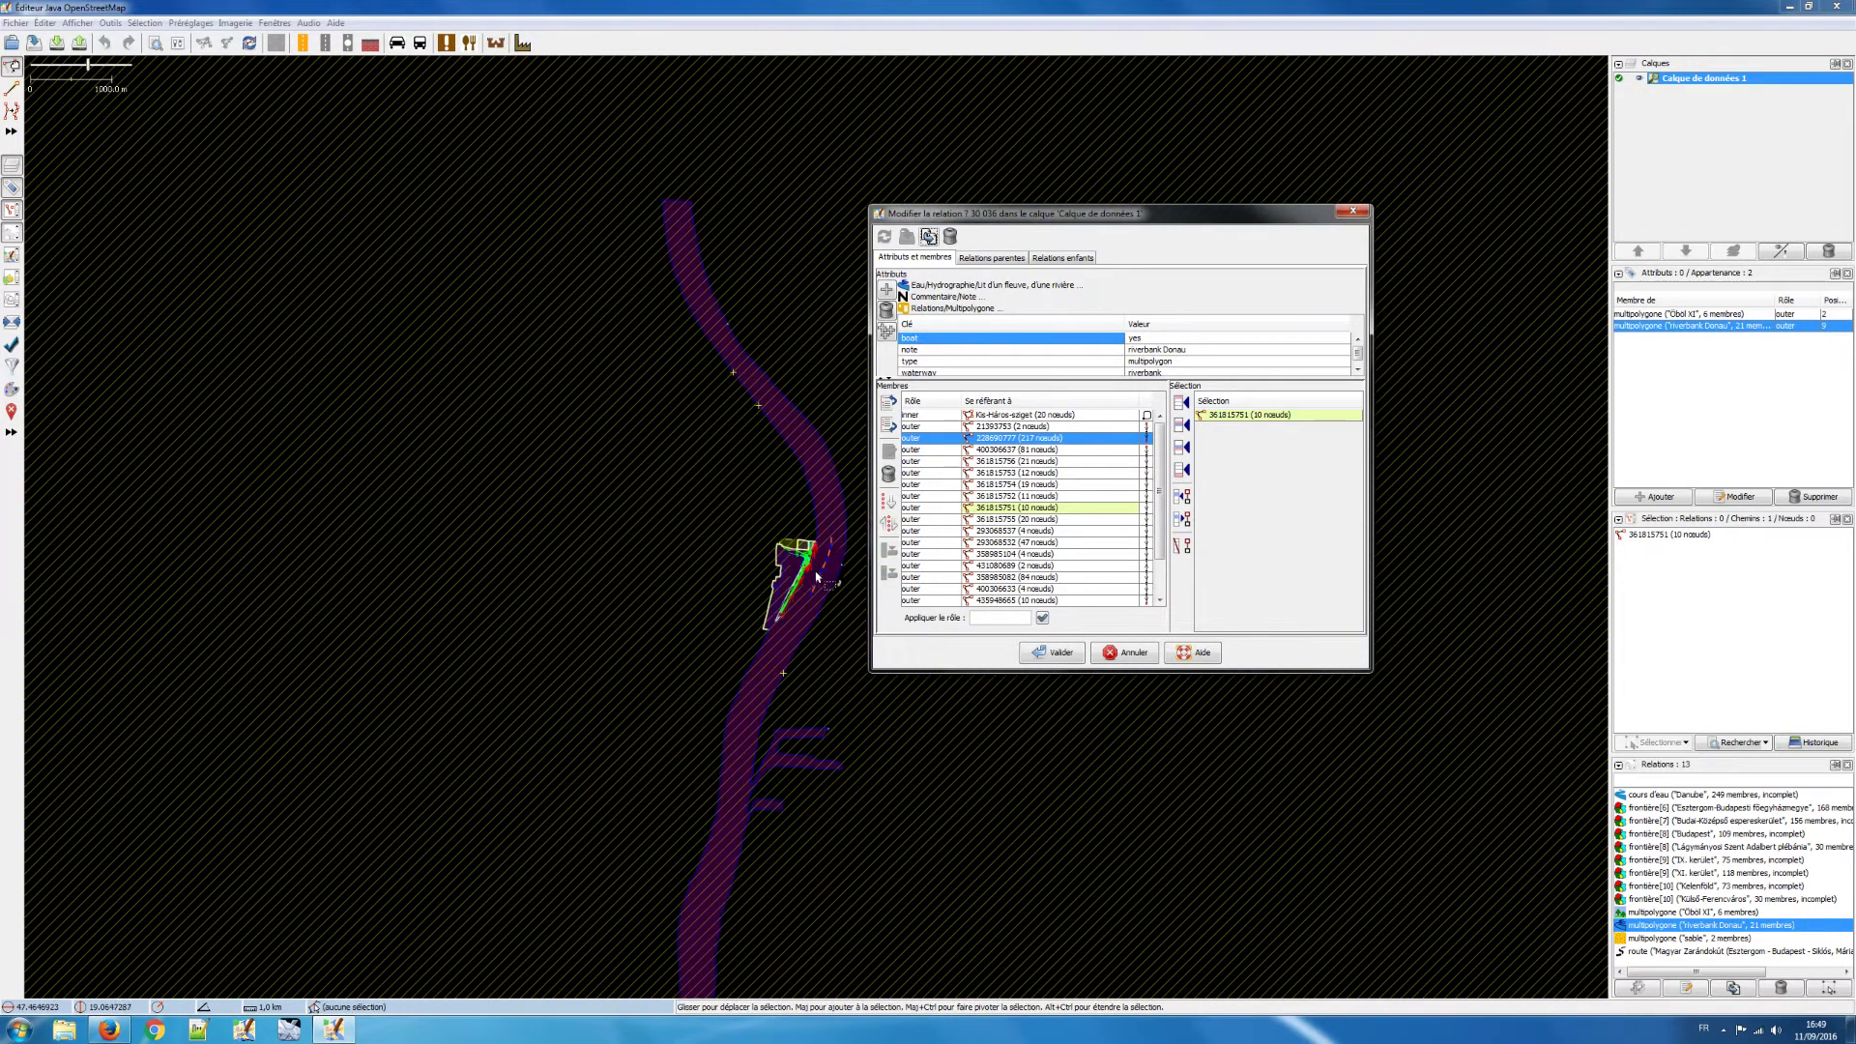
scroll(816, 577, "down", 2)
scroll(810, 570, "up", 2)
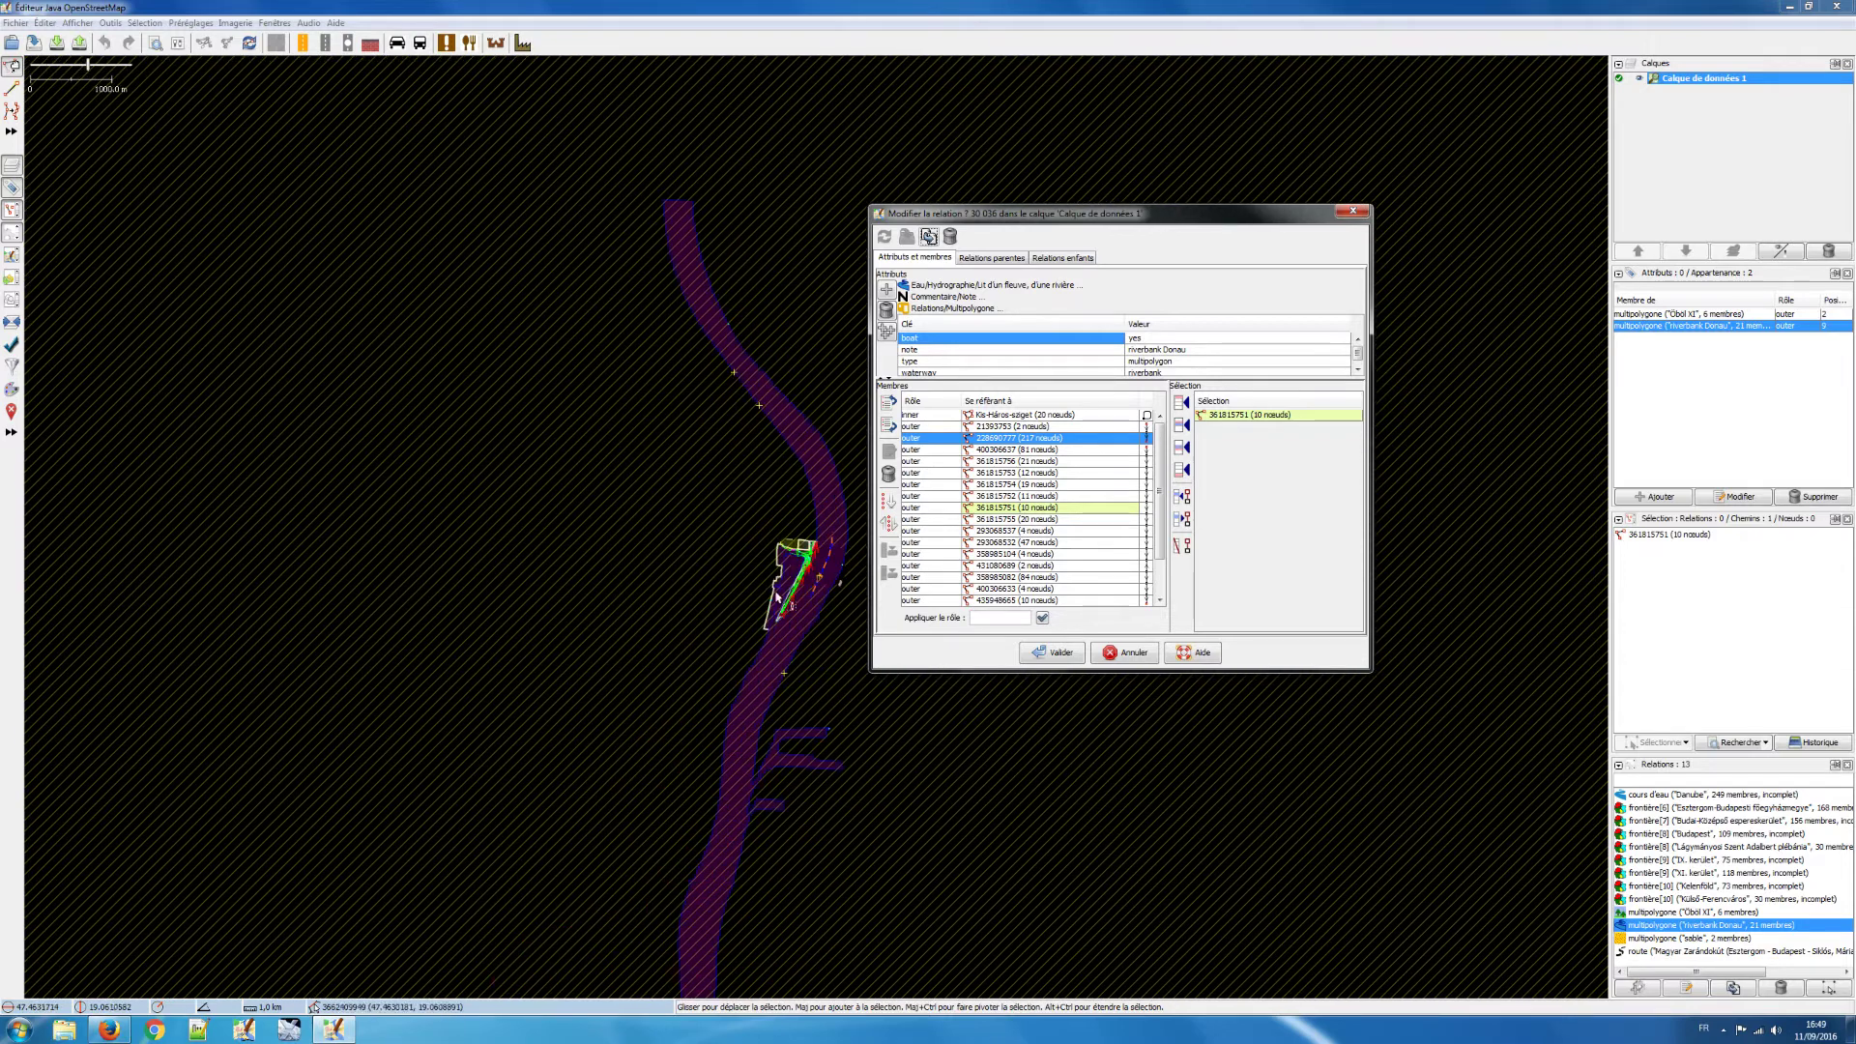
left_click_drag(712, 585, 682, 497)
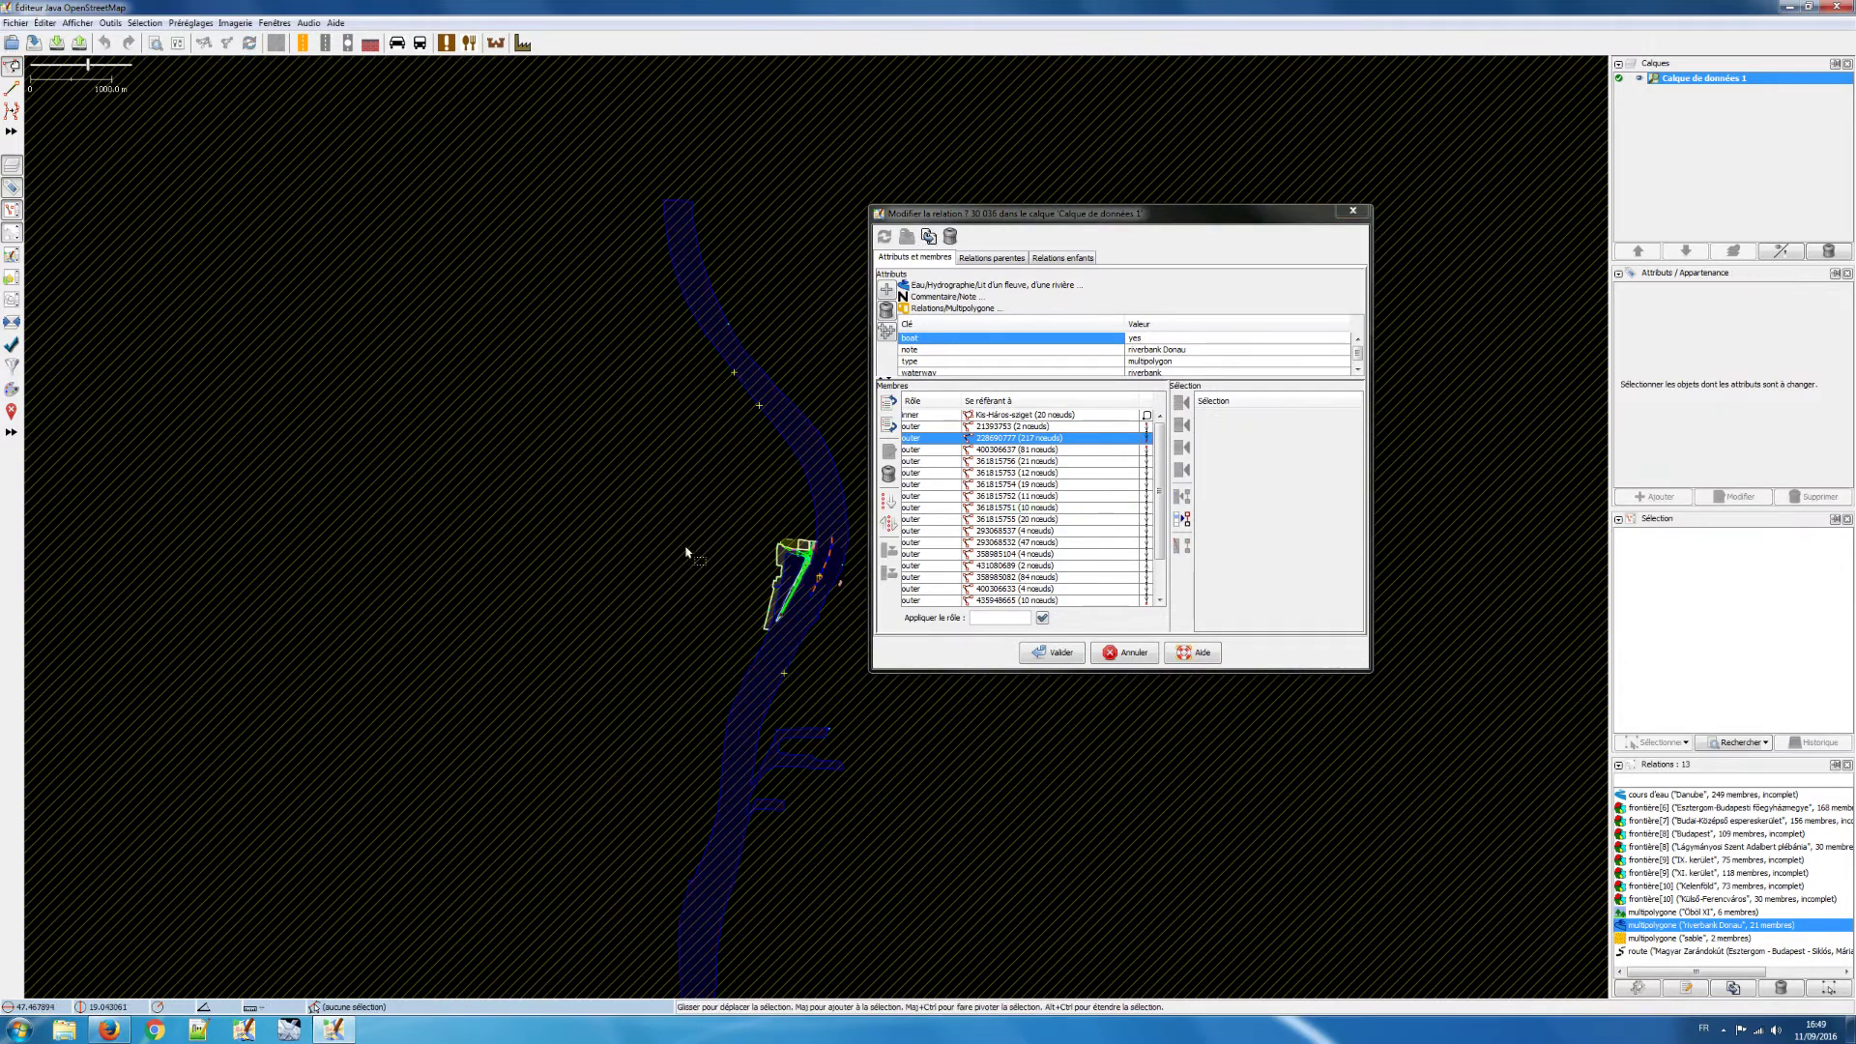
scroll(642, 426, "down", 1)
scroll(711, 551, "up", 1)
scroll(667, 455, "down", 1)
scroll(663, 426, "up", 1)
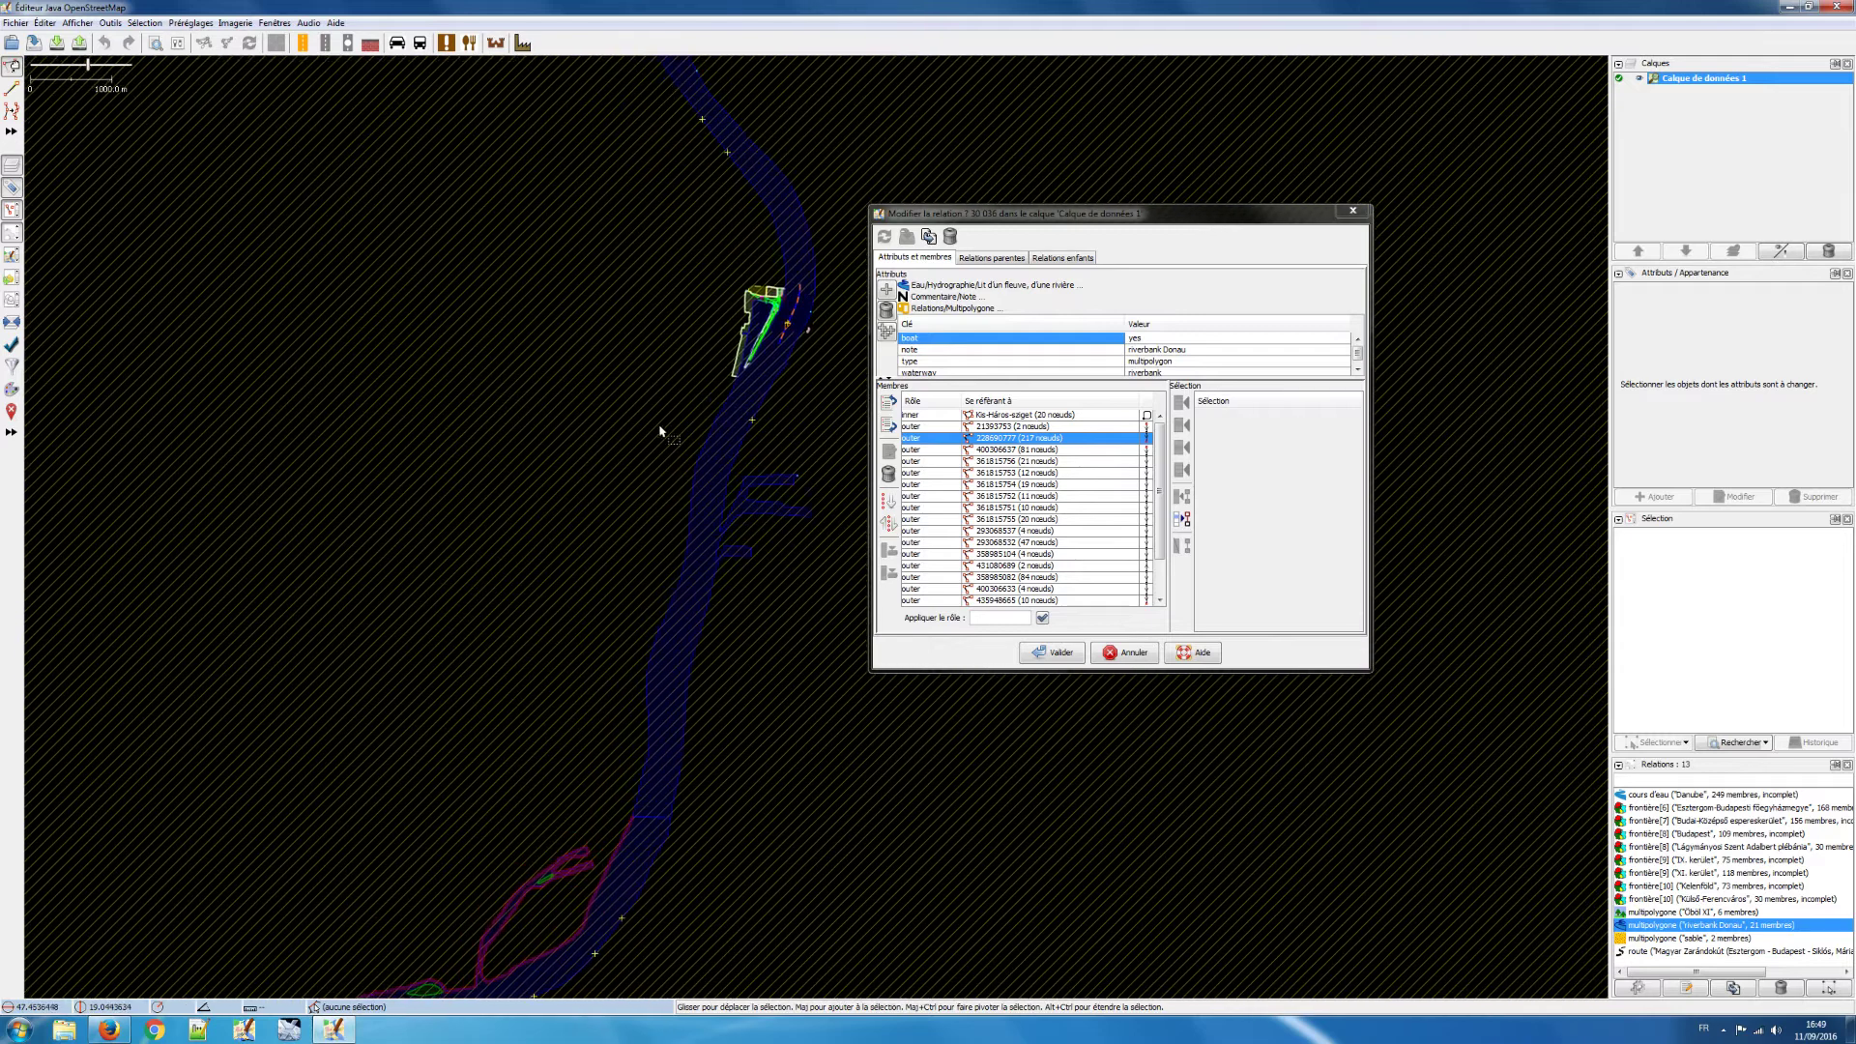
scroll(642, 428, "down", 1)
scroll(621, 448, "up", 1)
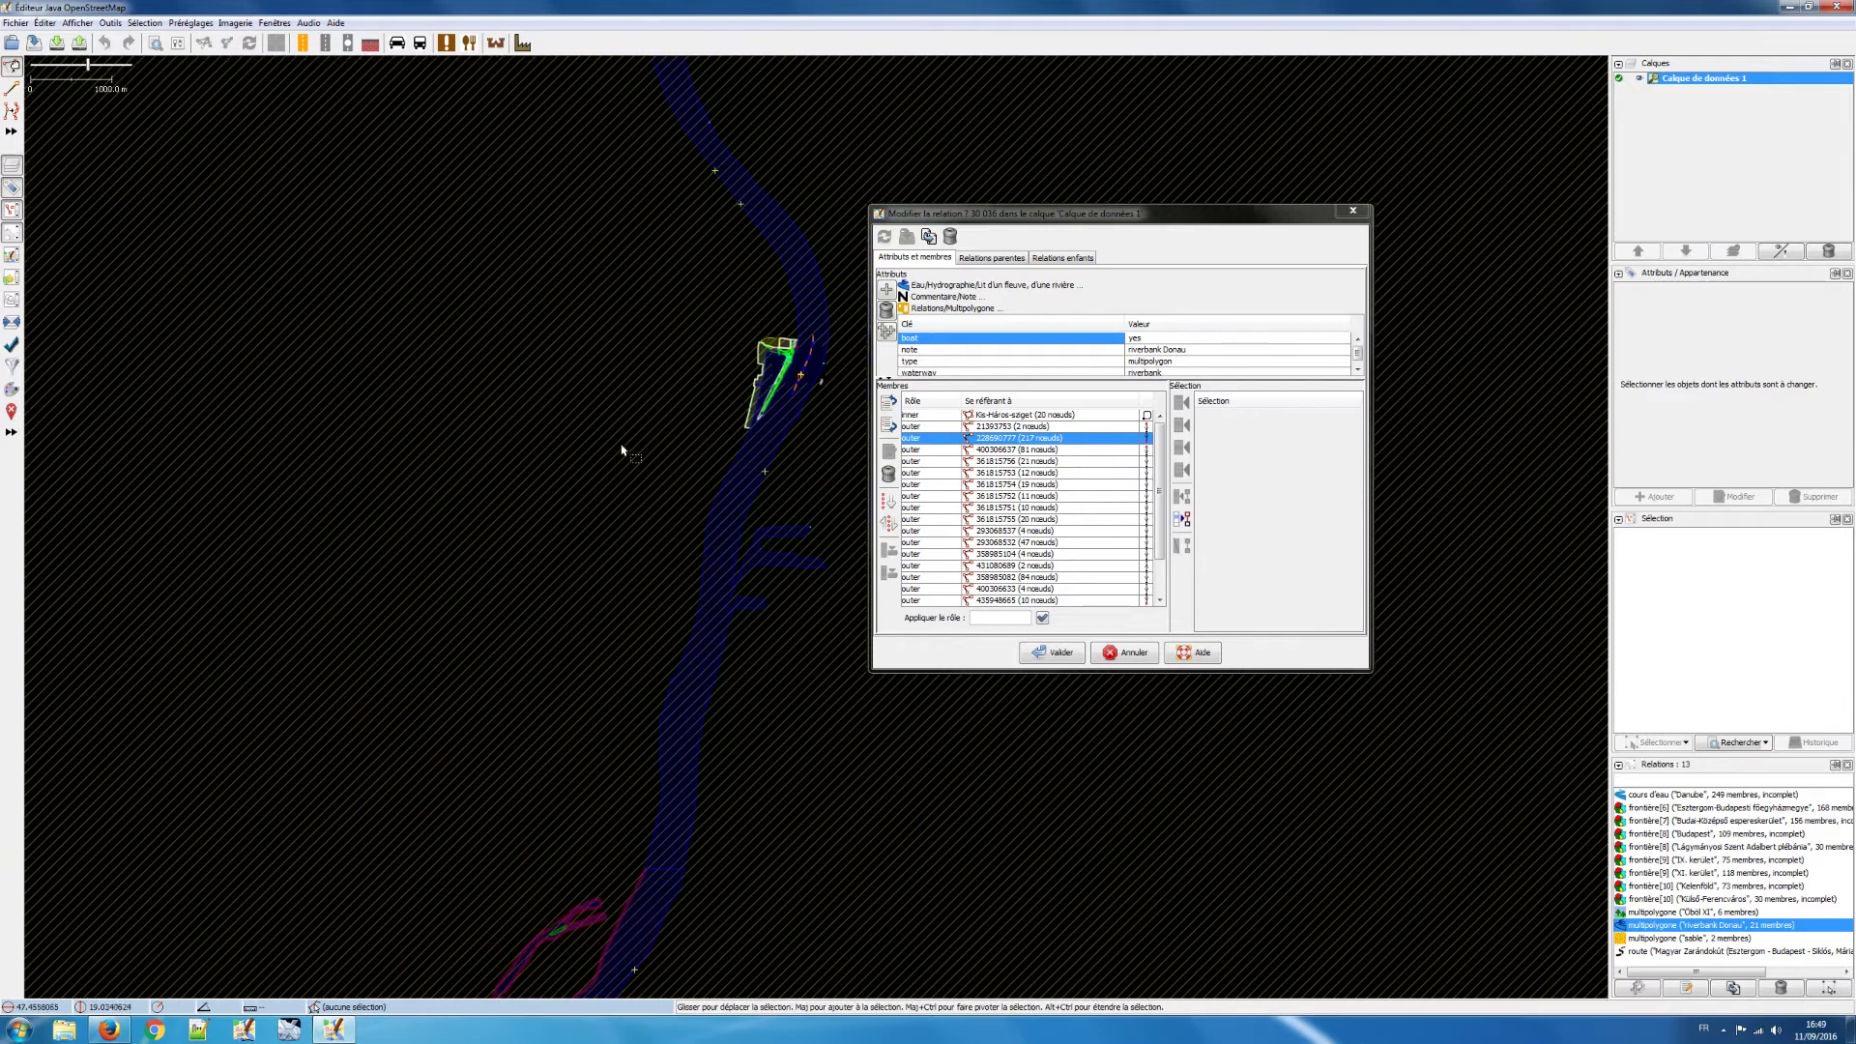
left_click_drag(593, 530, 596, 398)
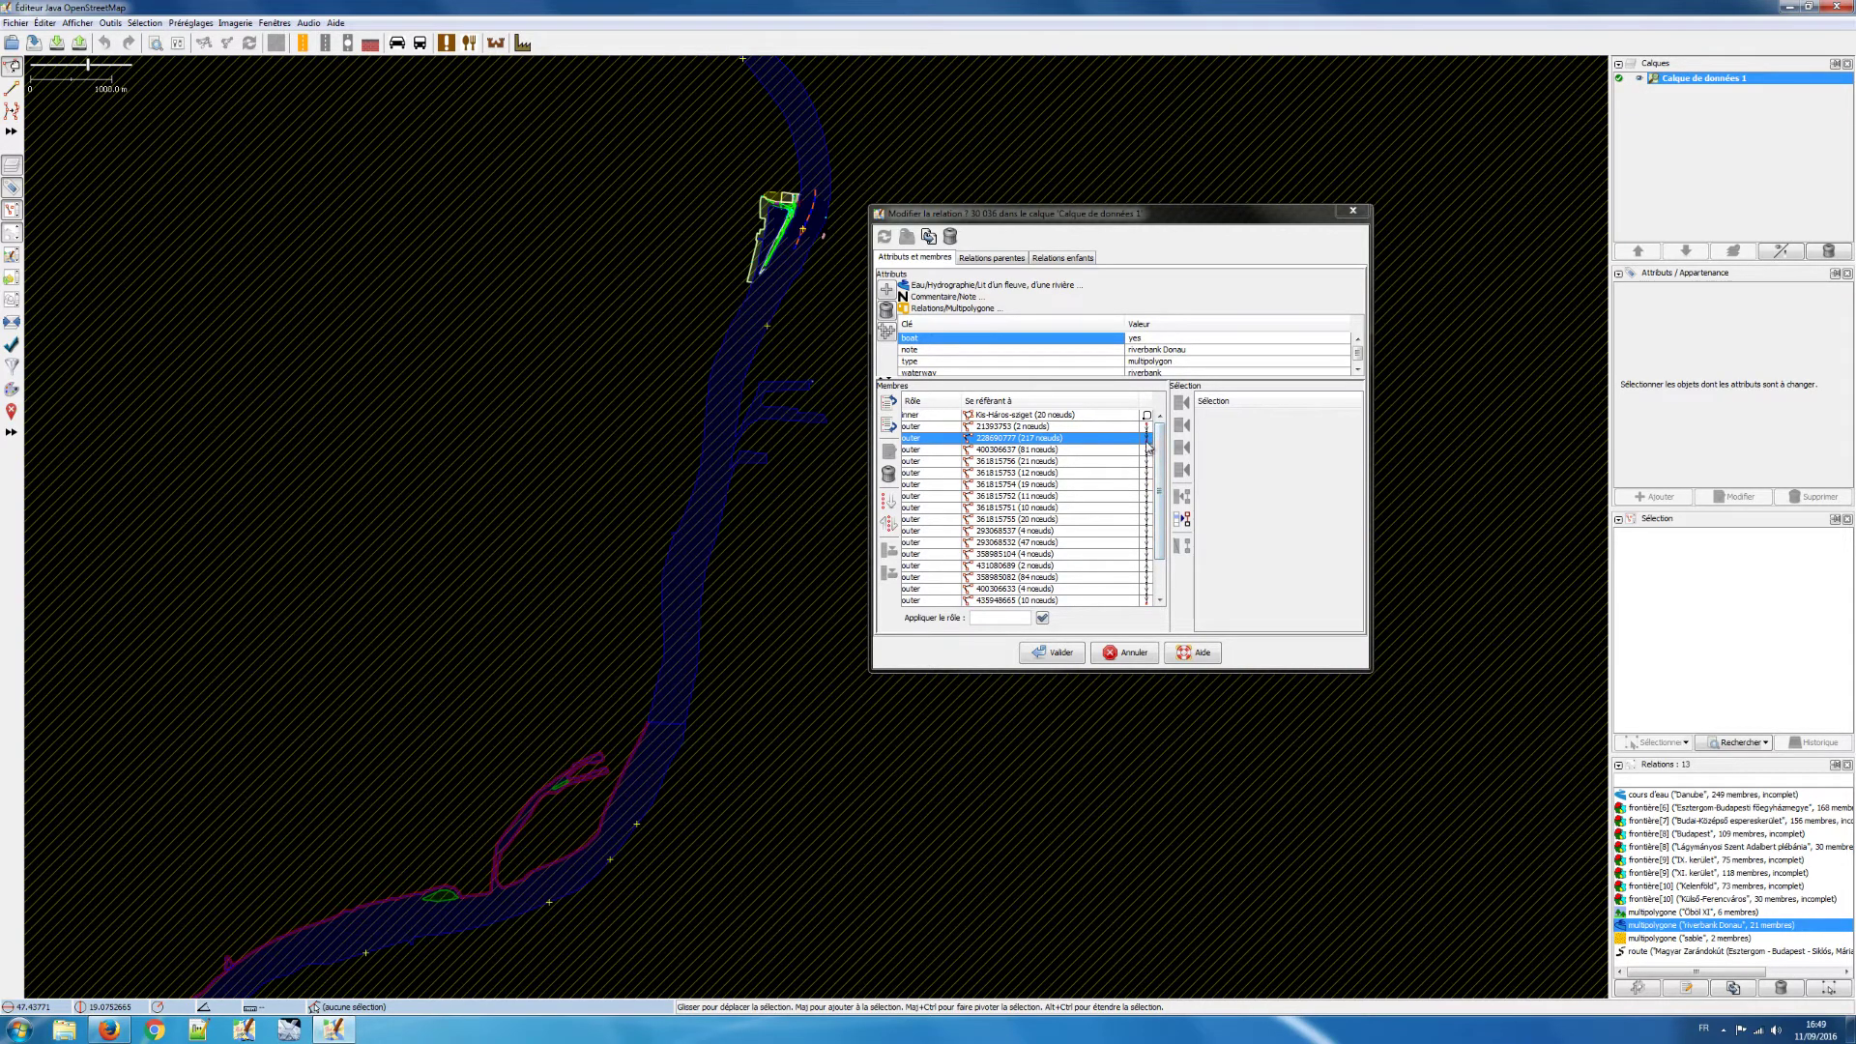
Step: Show member way 400306637 on the map and zoom in on its junction
left_click_drag(1162, 453, 1169, 493)
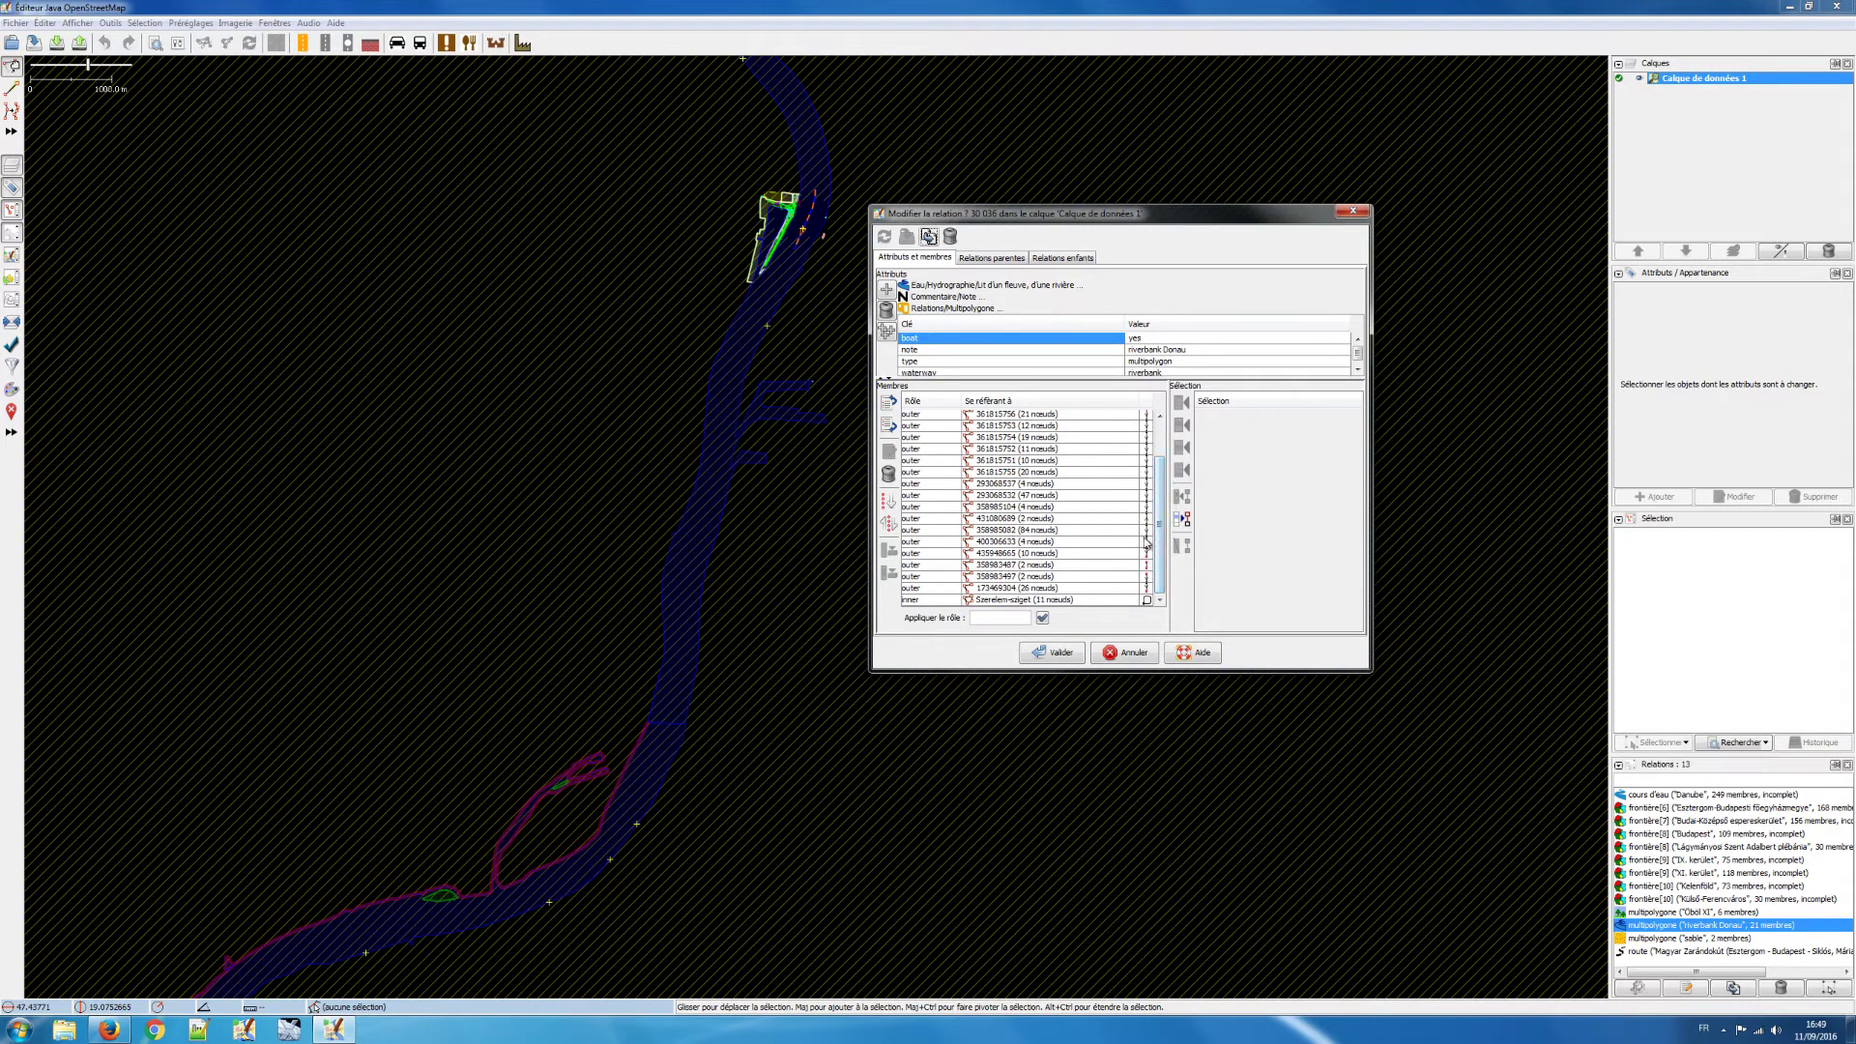
scroll(1157, 544, "up", 1)
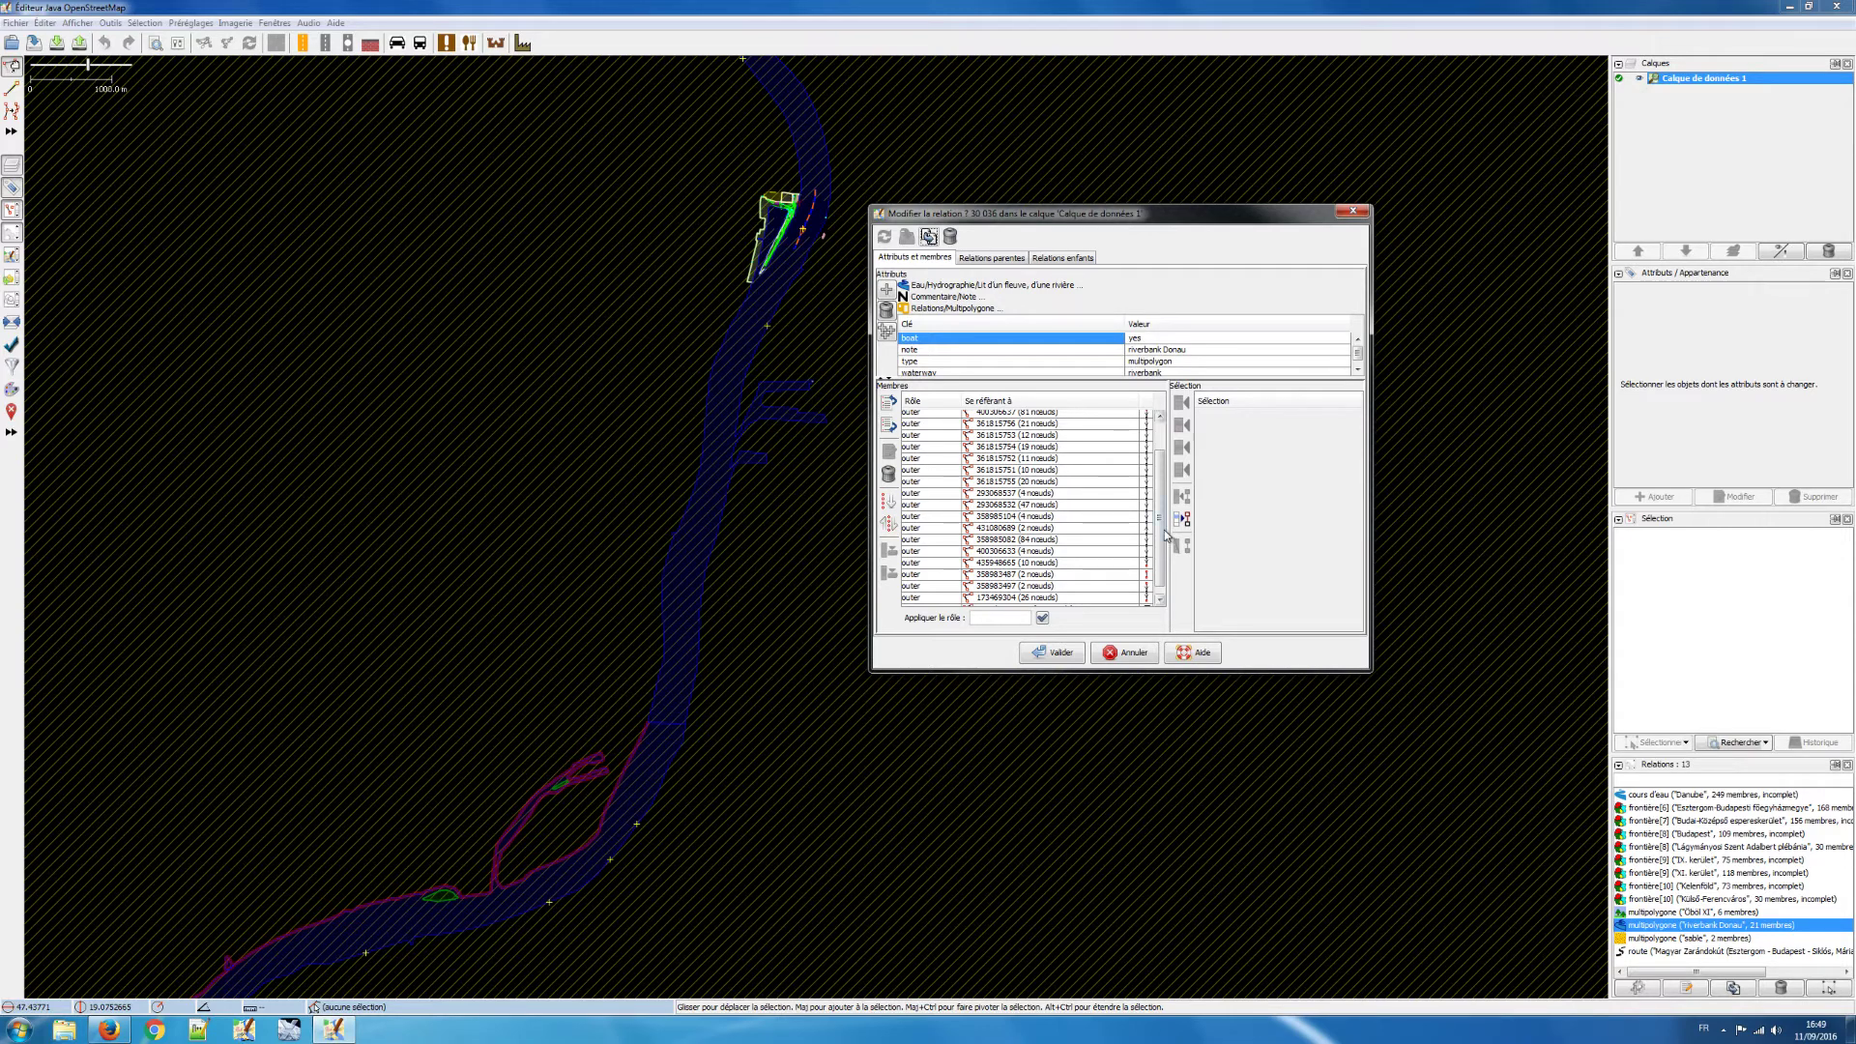
left_click_drag(1163, 535, 1160, 501)
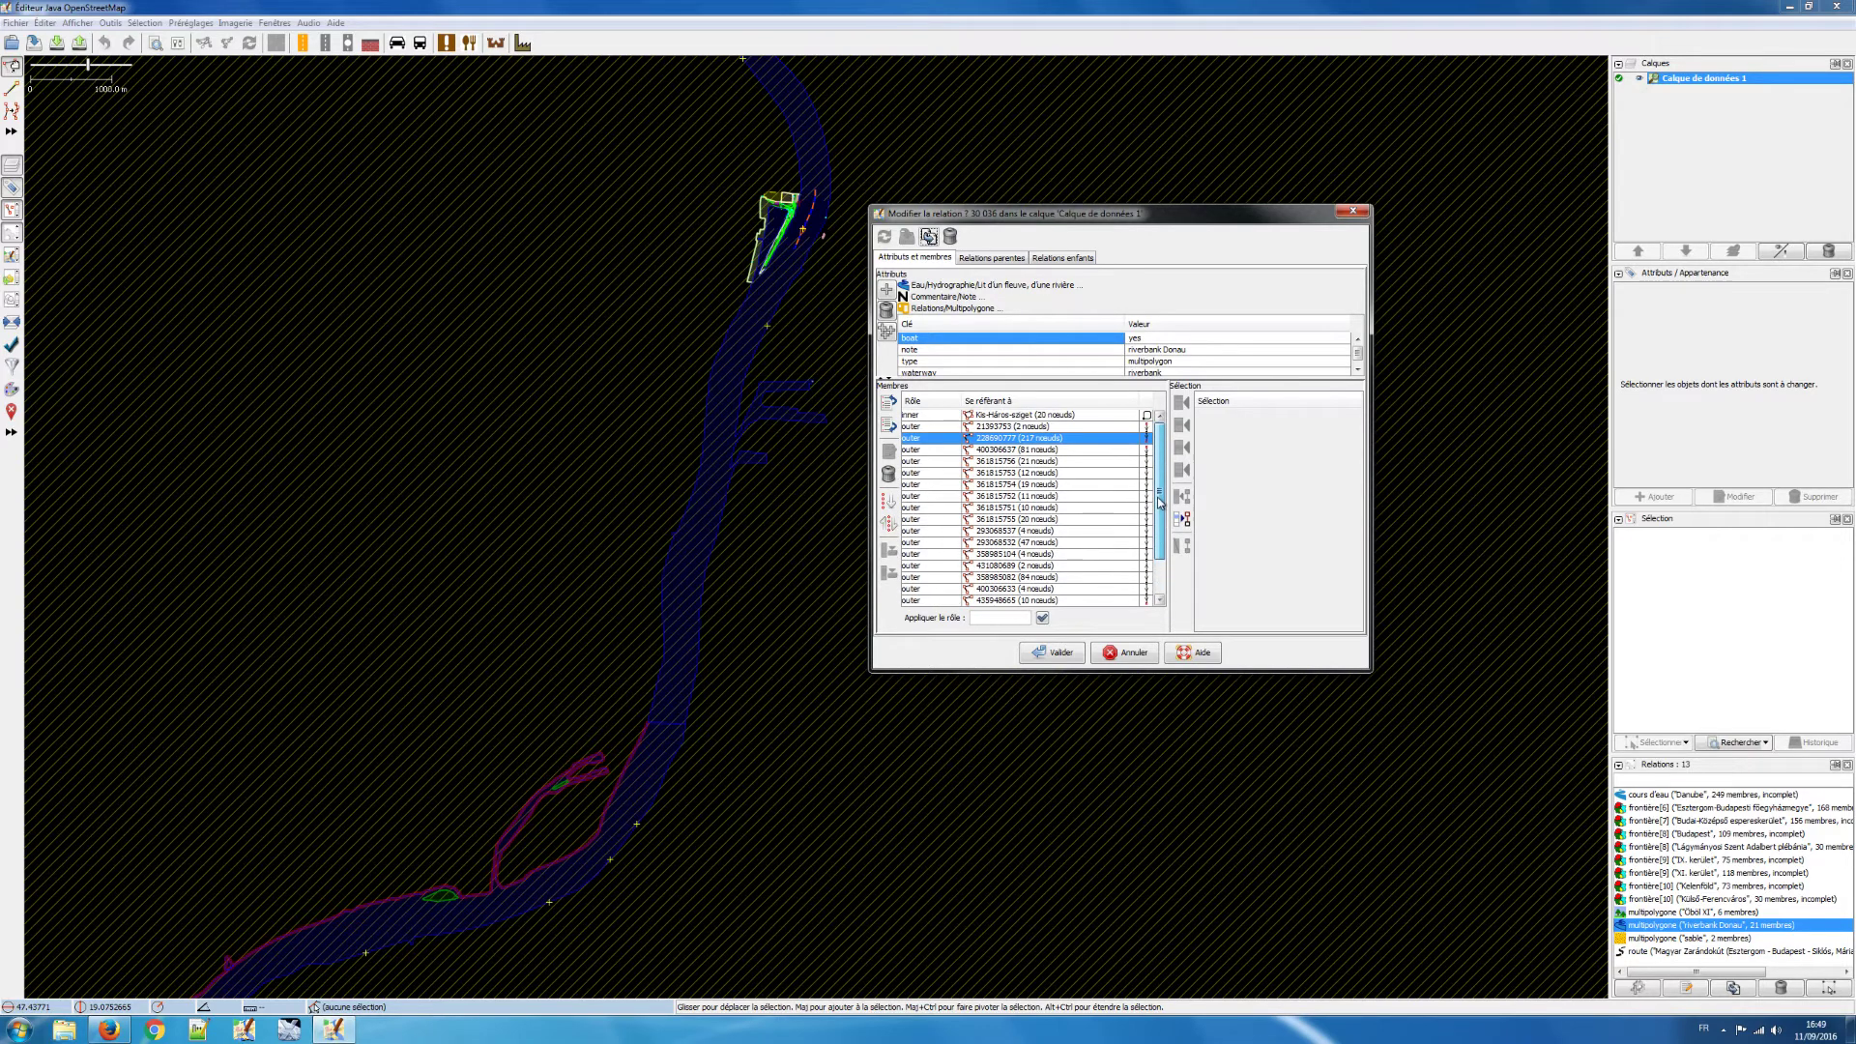
left_click(1107, 452)
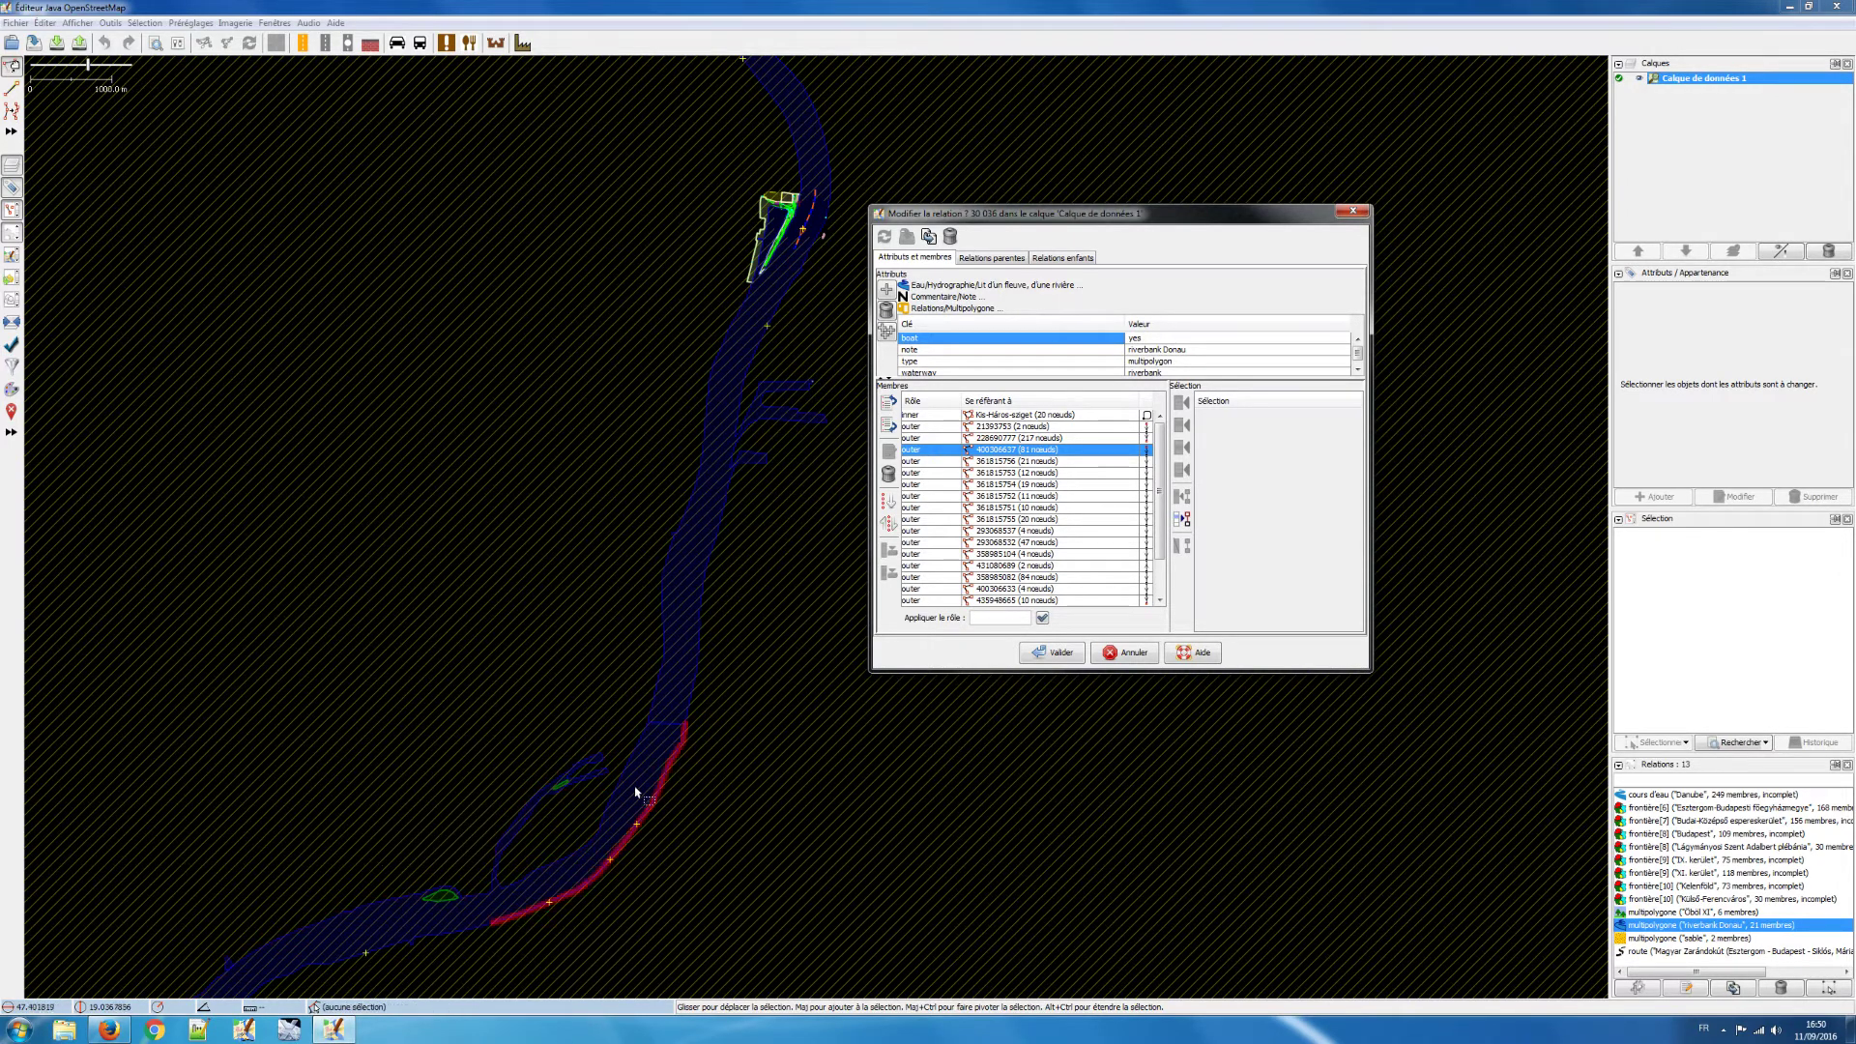
scroll(703, 763, "up", 6)
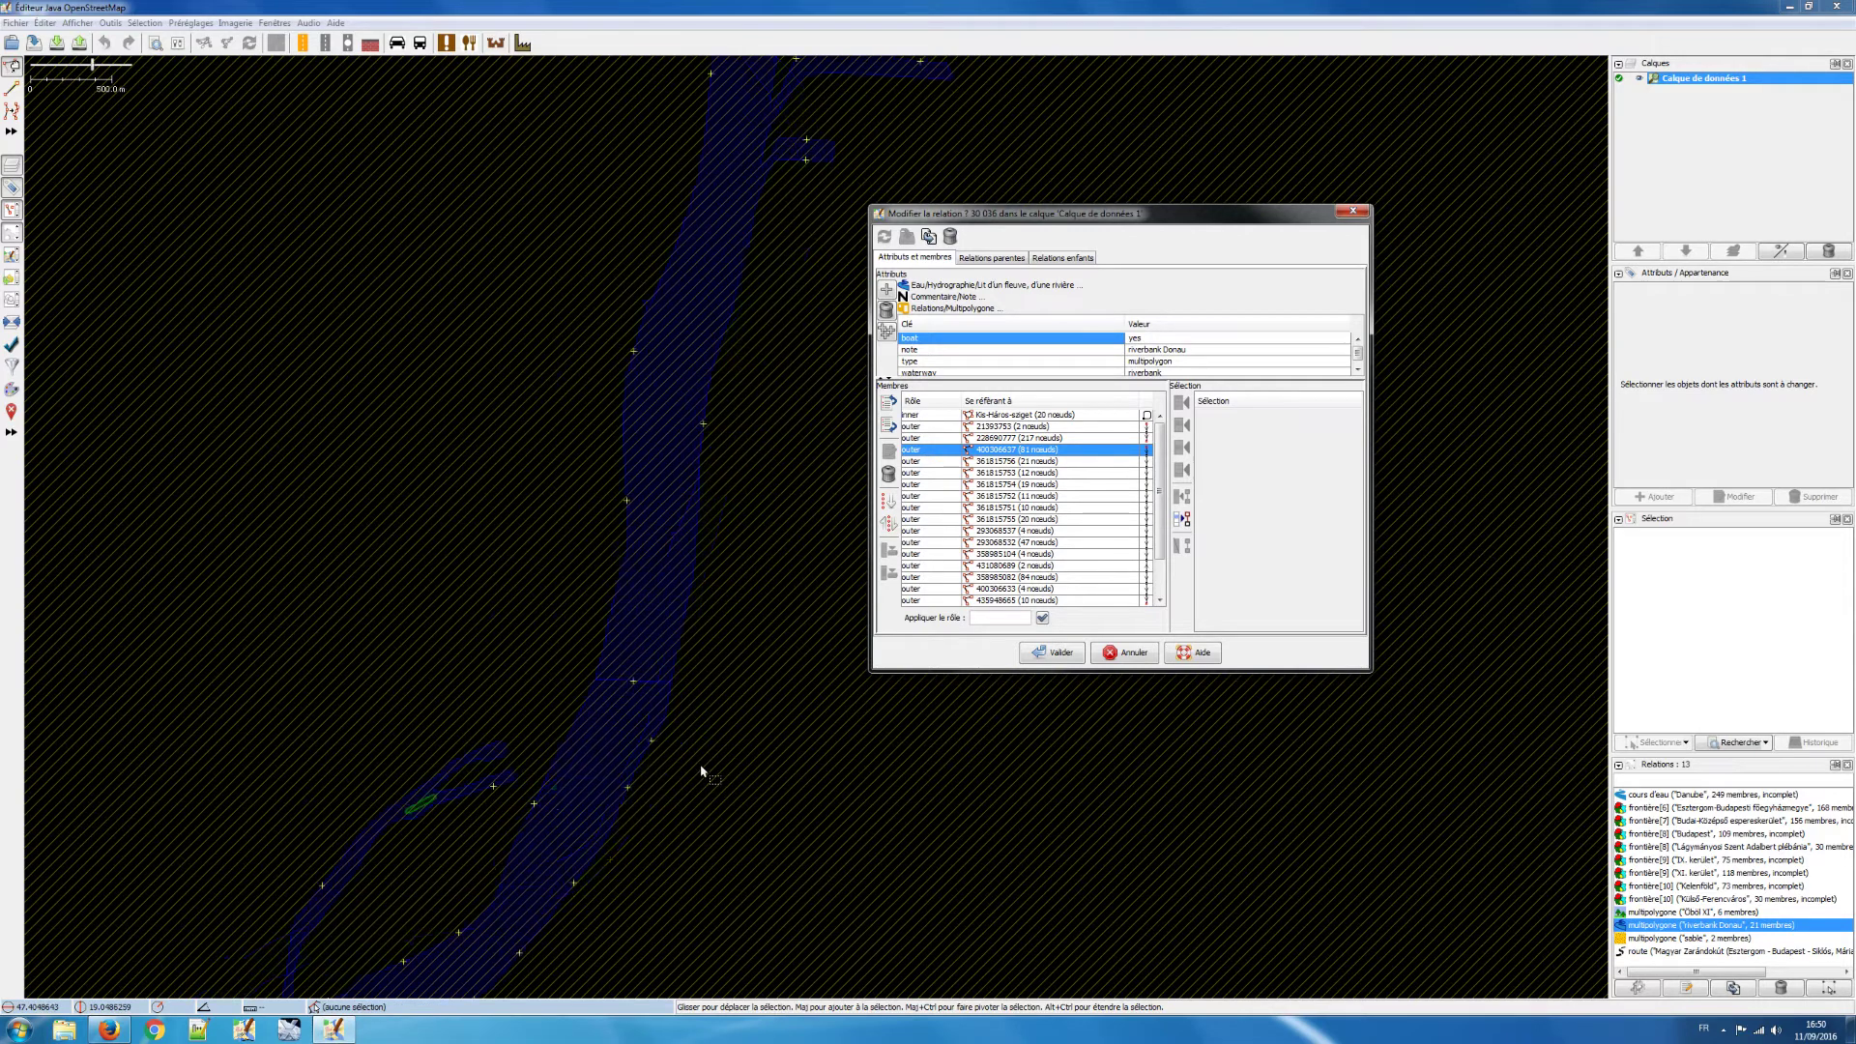
Step: Pan to the junction and select the 81-node riverbank way 400306637
left_click_drag(674, 665, 767, 750)
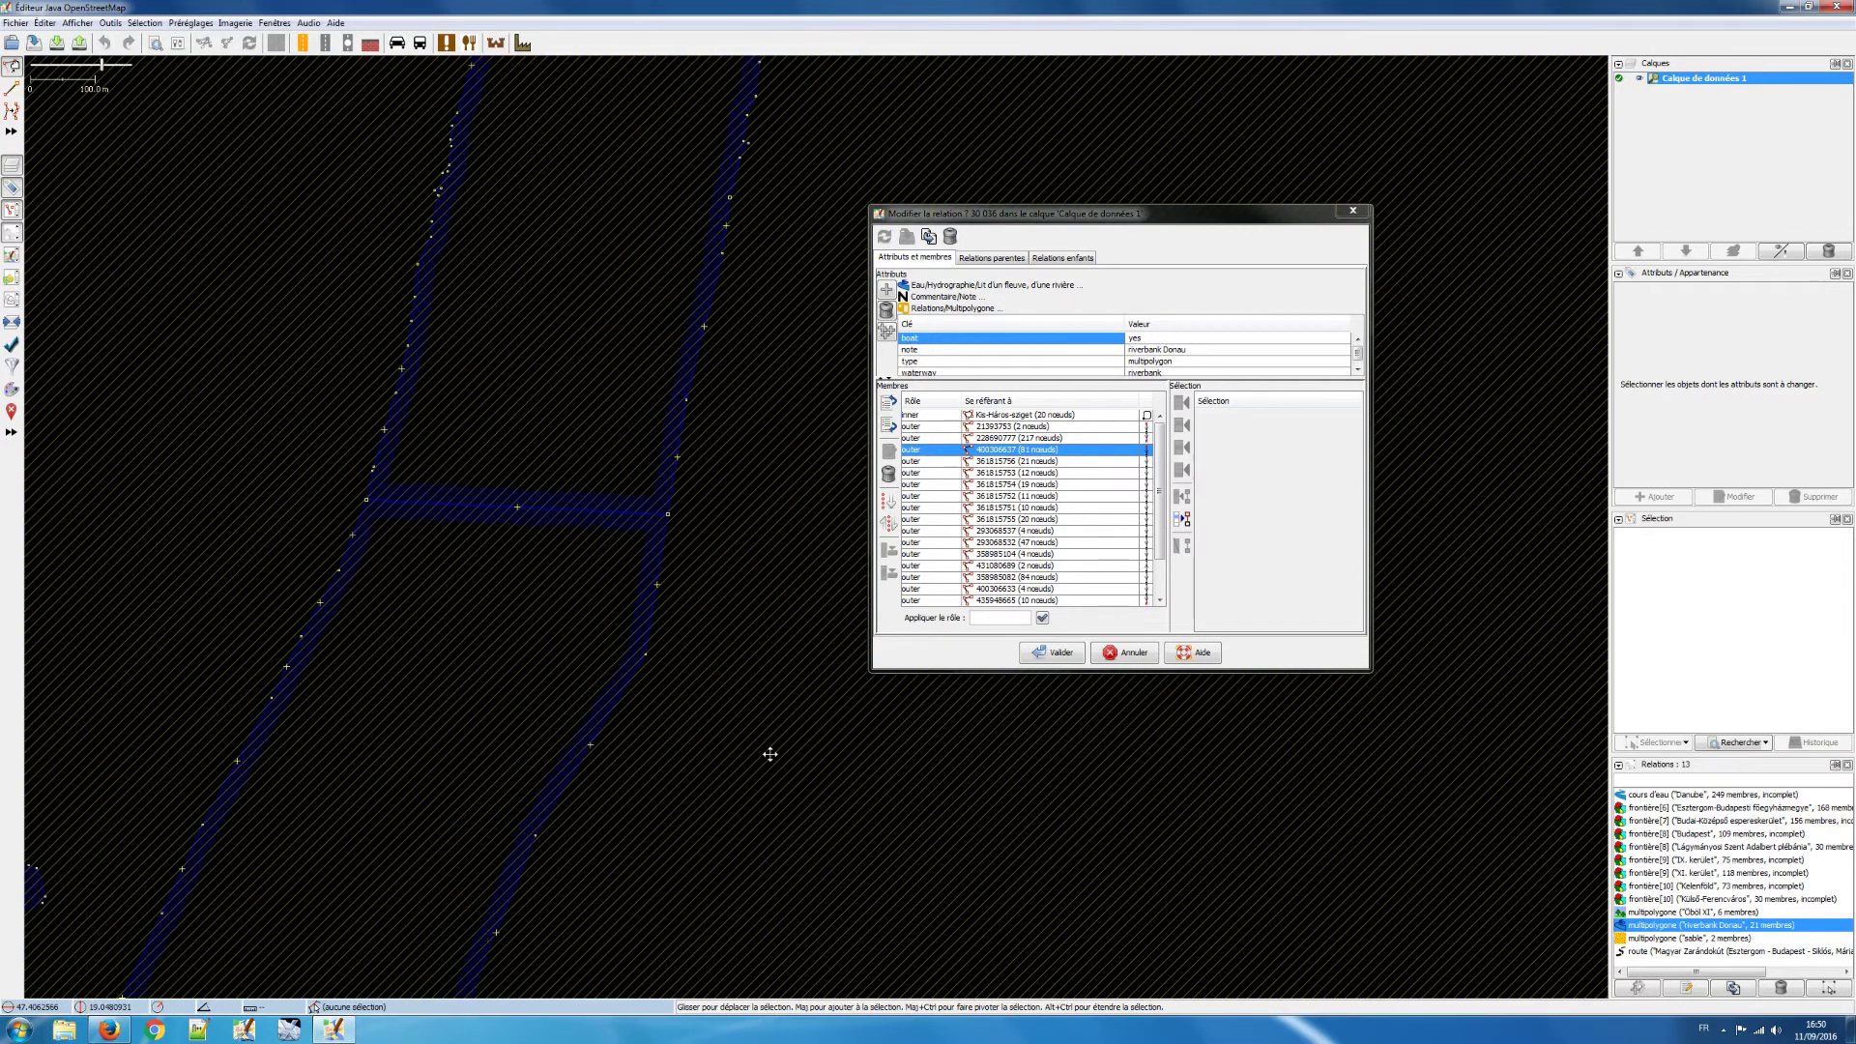
left_click(600, 532)
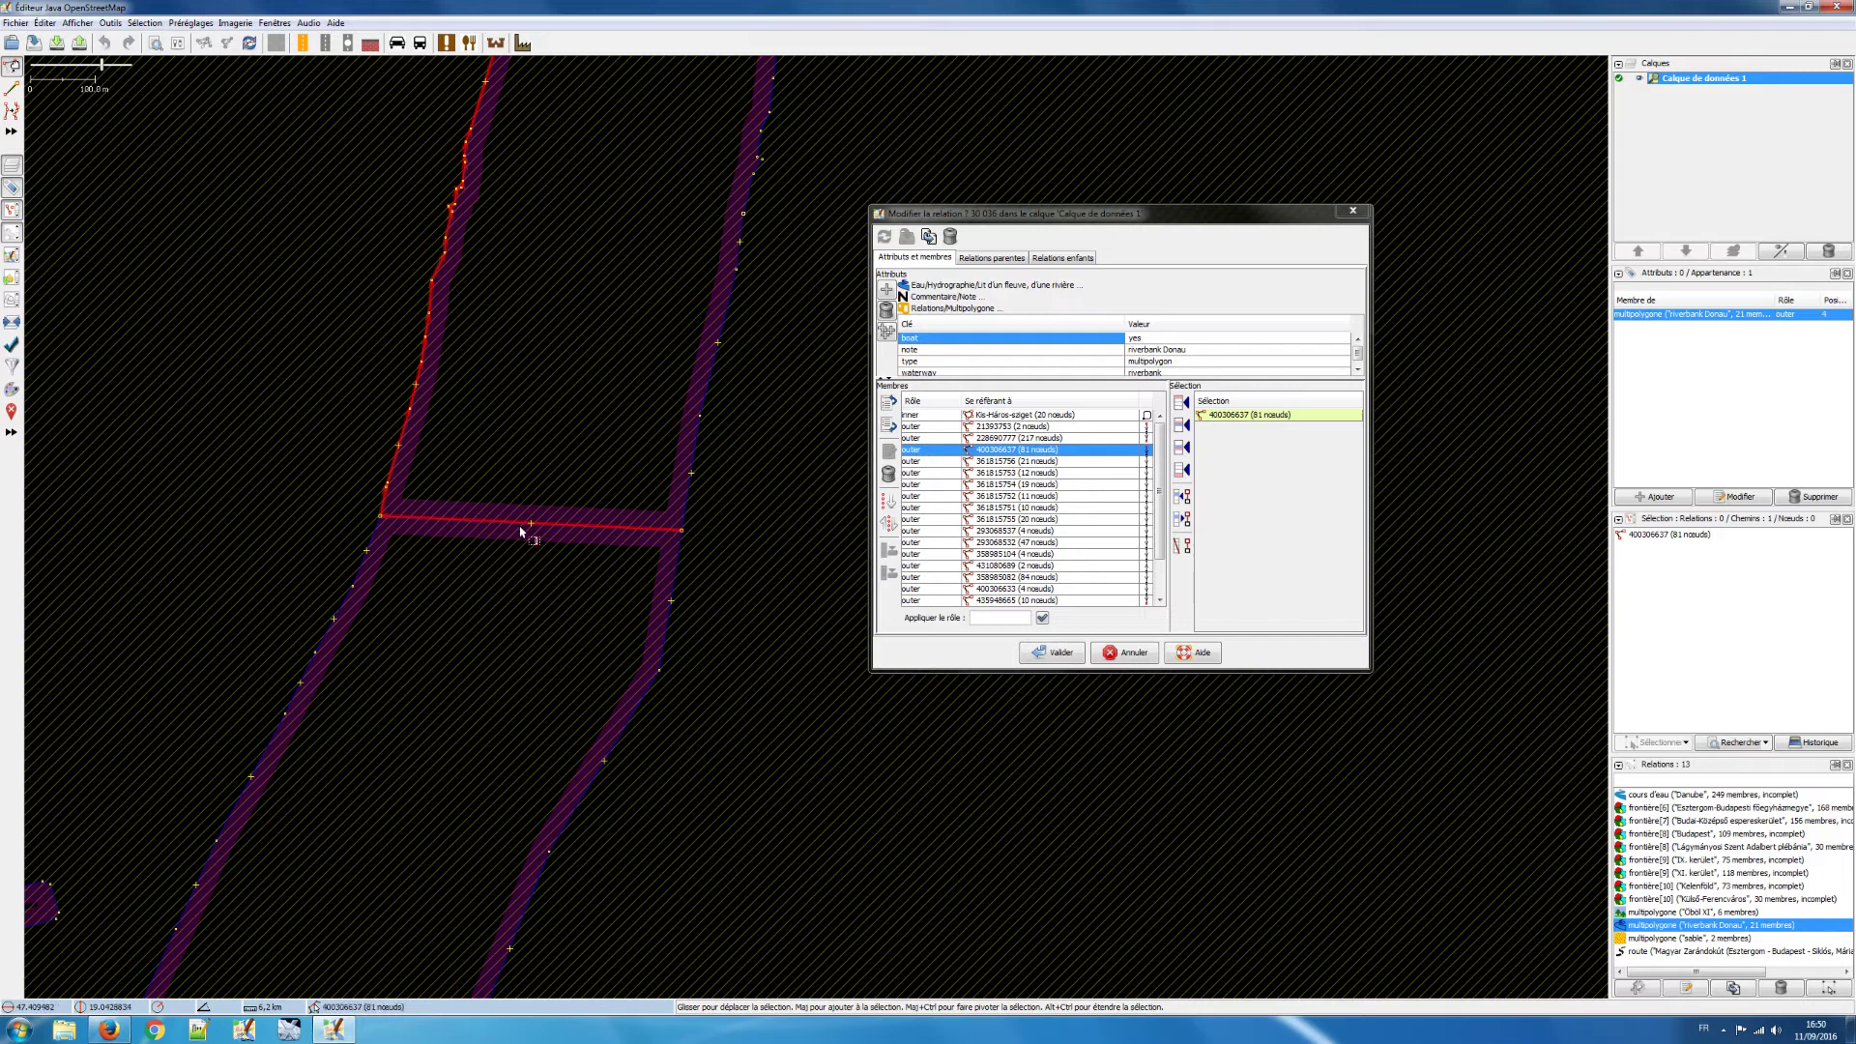
Step: Disconnect the junction node from way 400306637, reducing it to 80 nodes
left_click(681, 532, "shift")
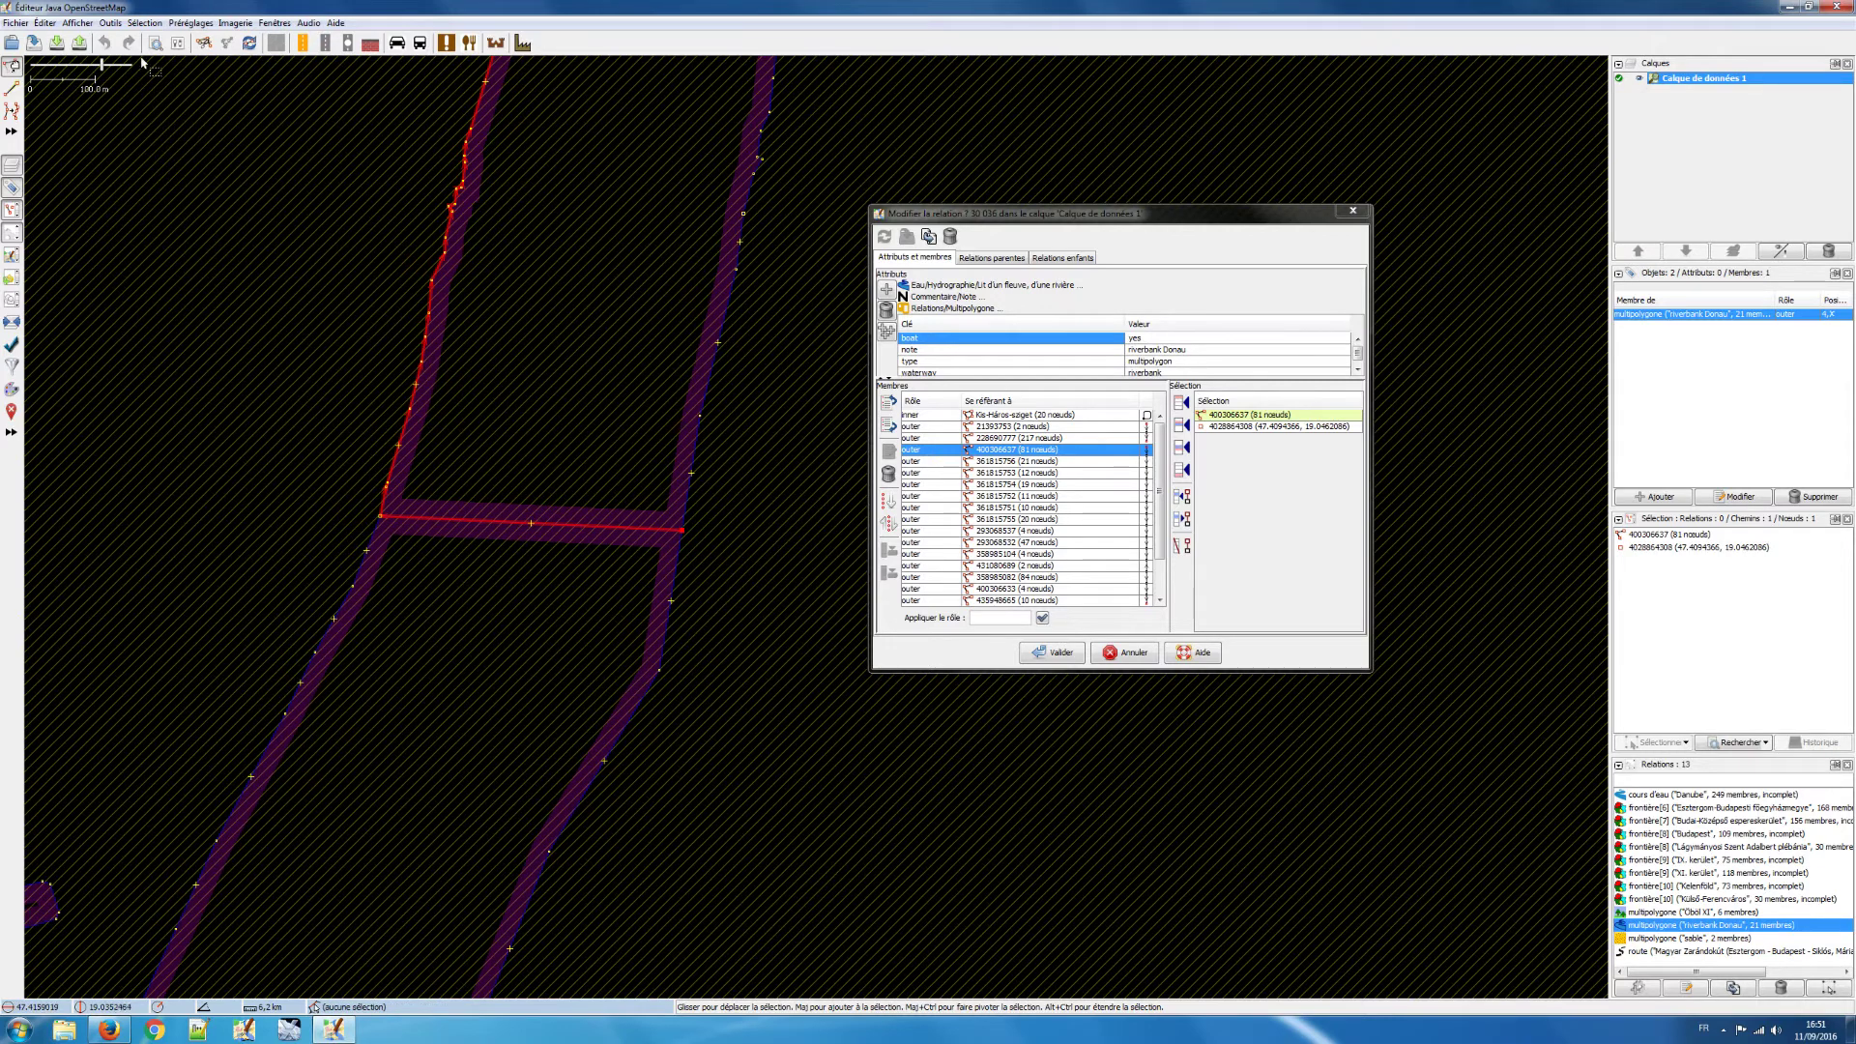
left_click(110, 23)
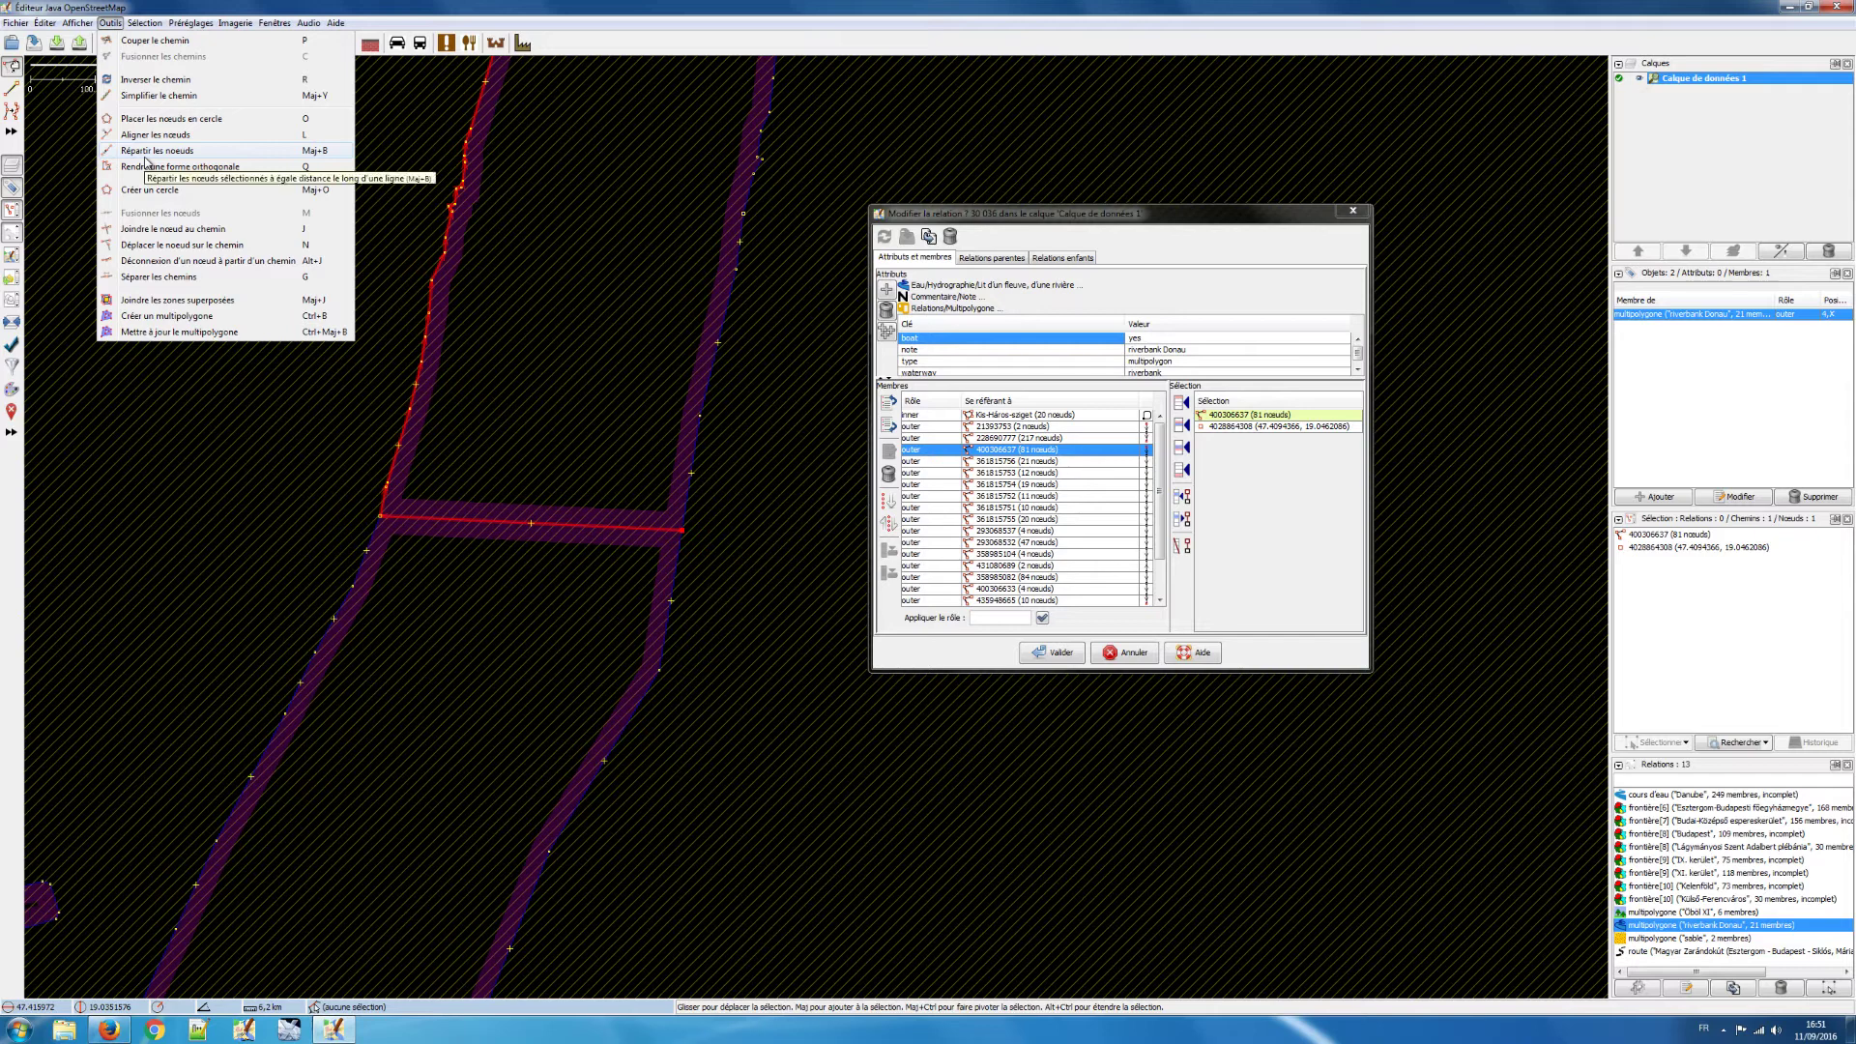
left_click(220, 263)
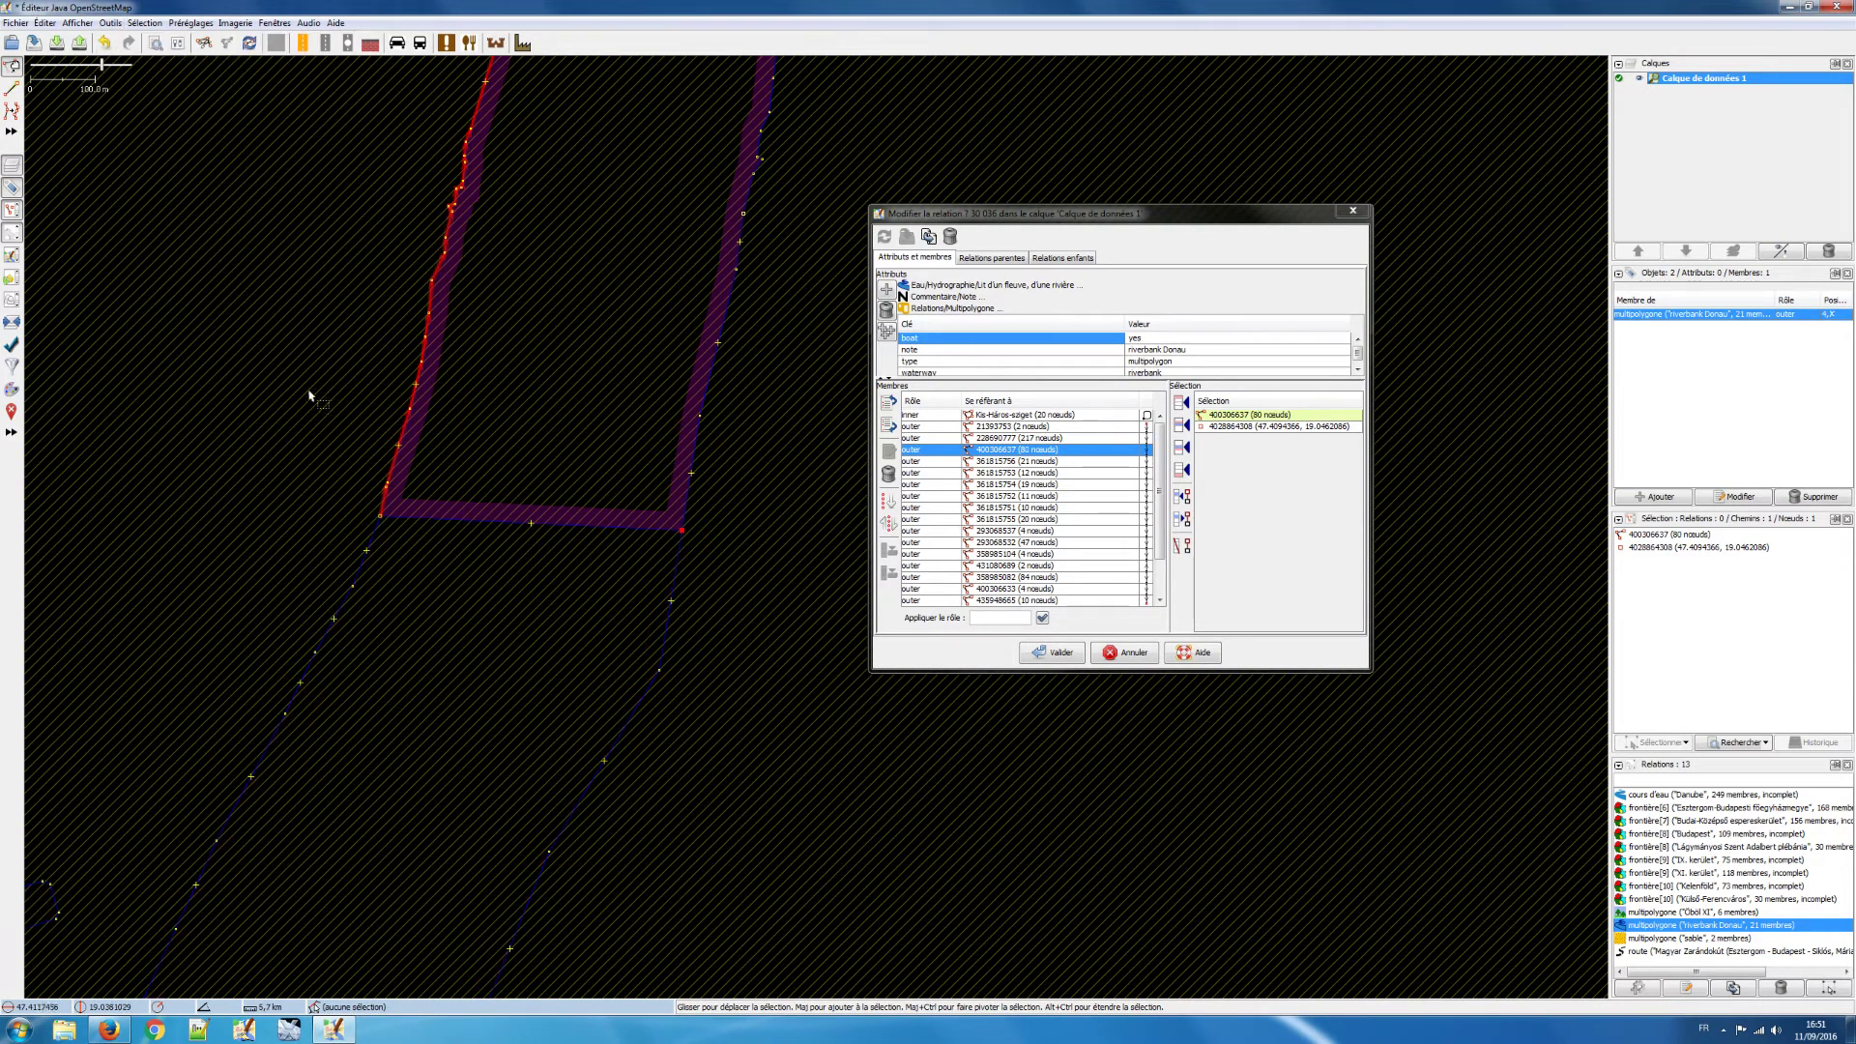
left_click(473, 524)
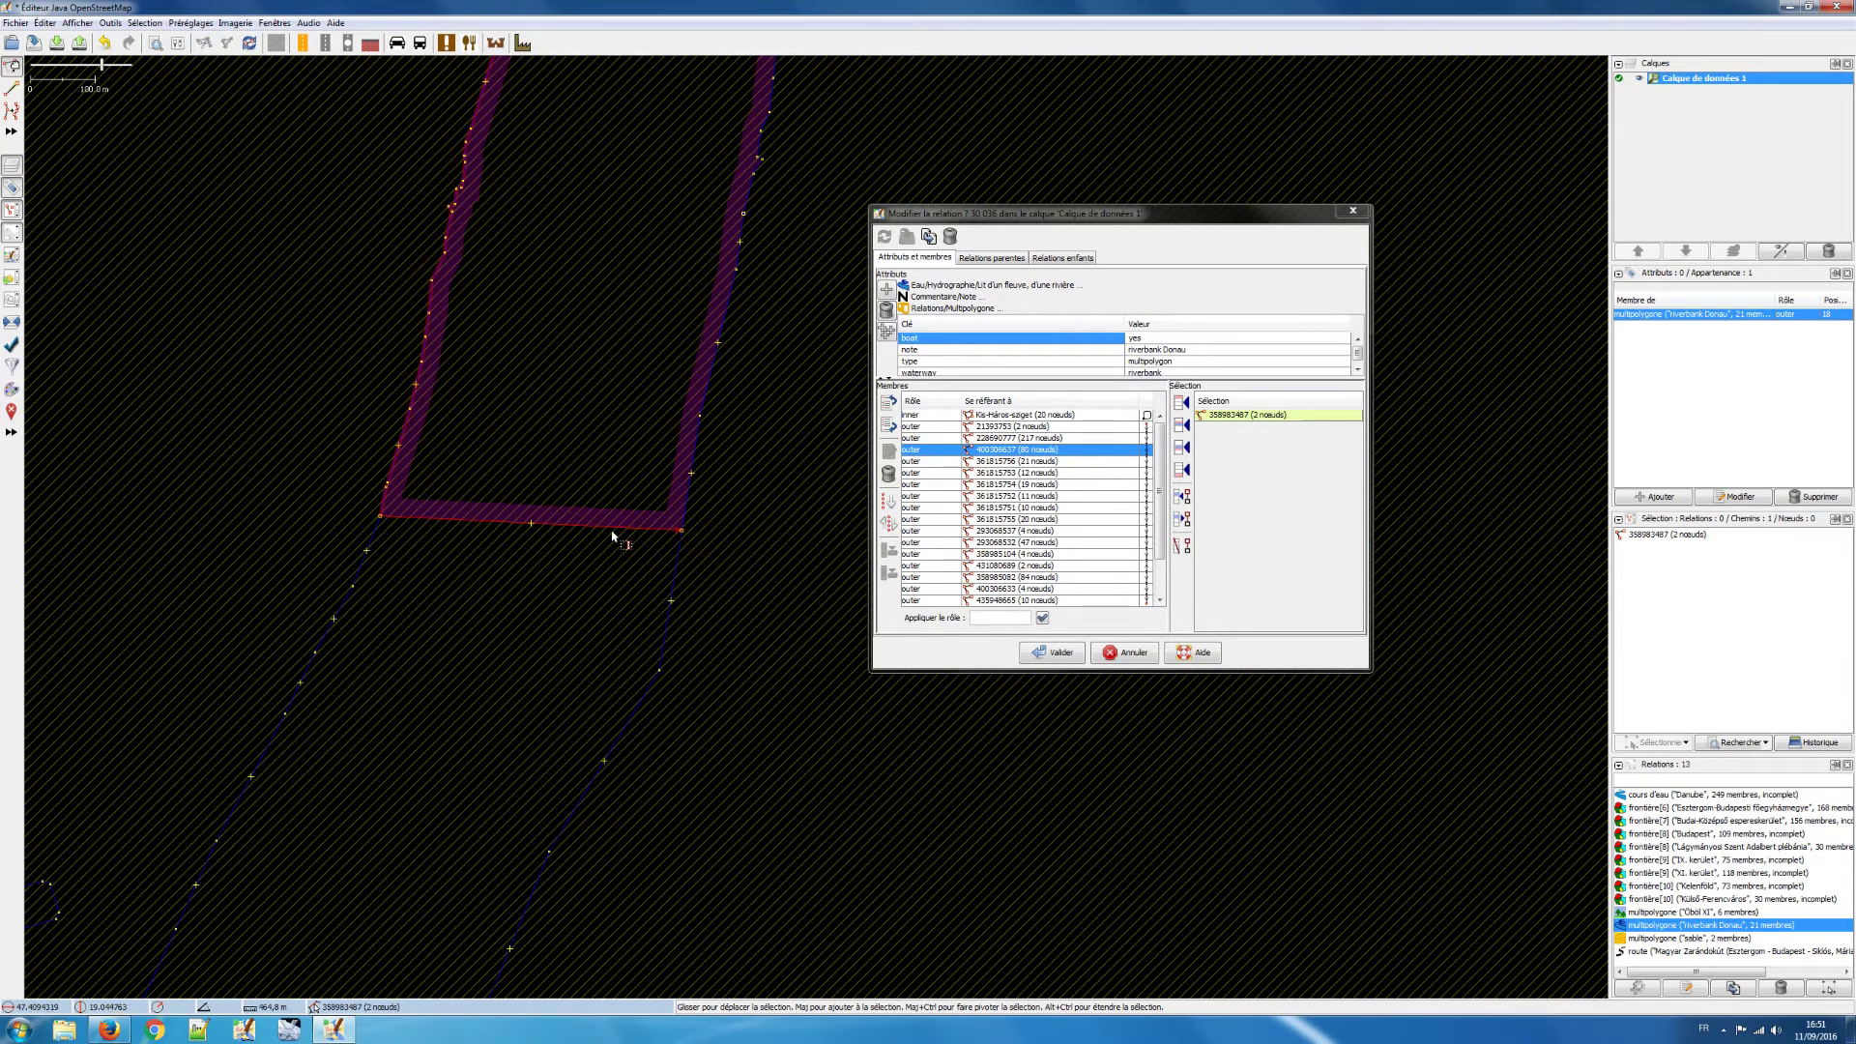
Step: Delete the two-node crossing way 358983487, leaving the relation with 20 members
left_click(113, 23)
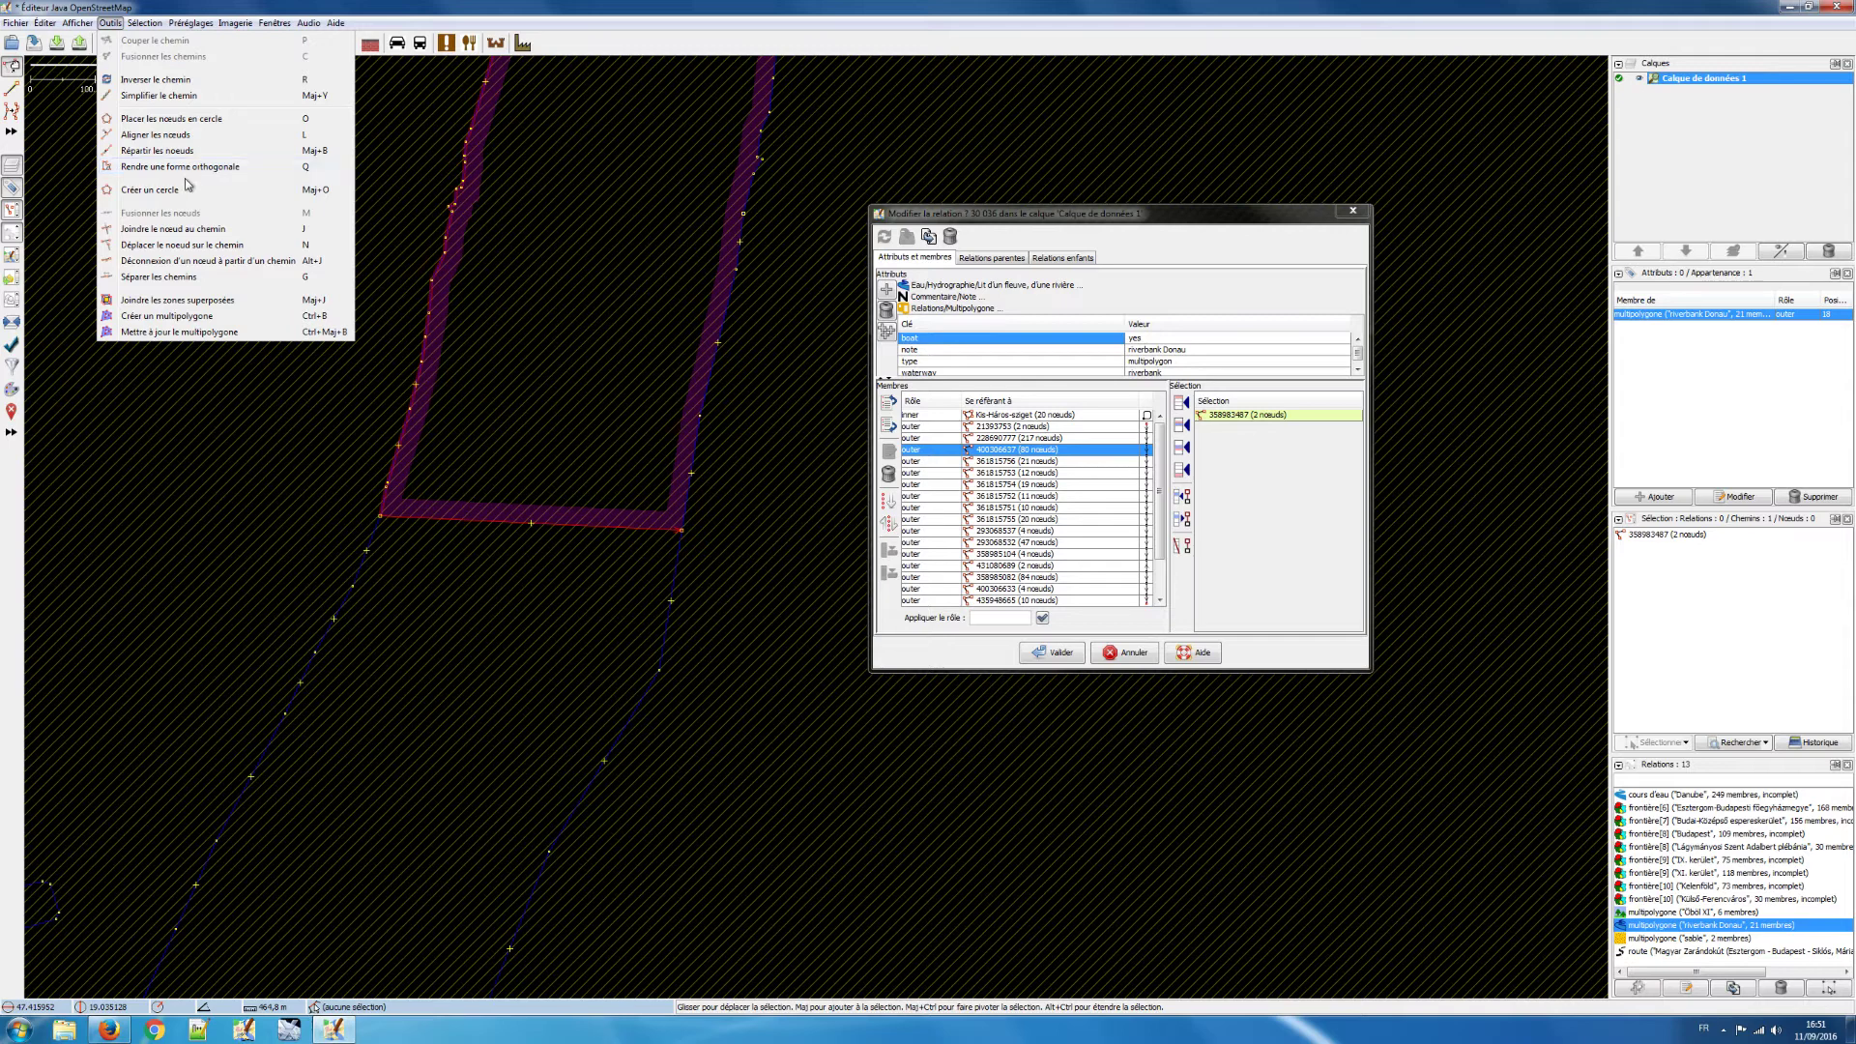
left_click(462, 527)
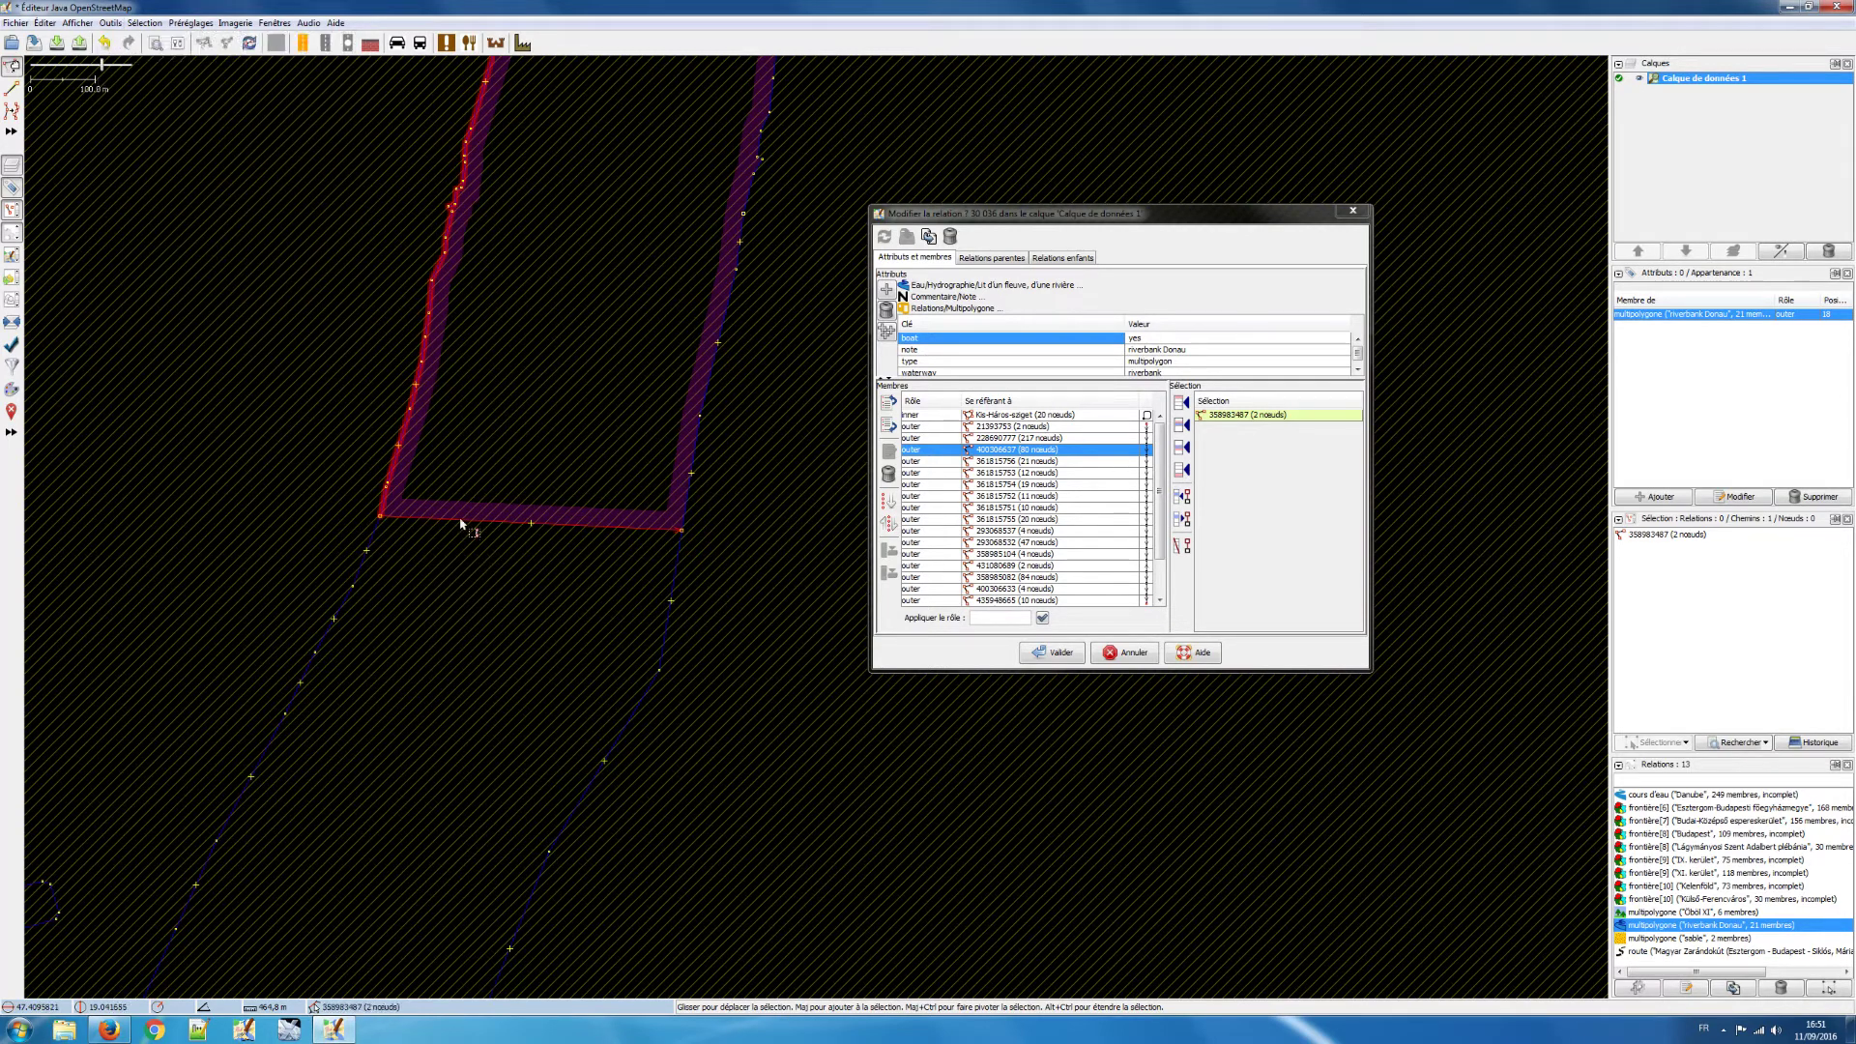
left_click(478, 563)
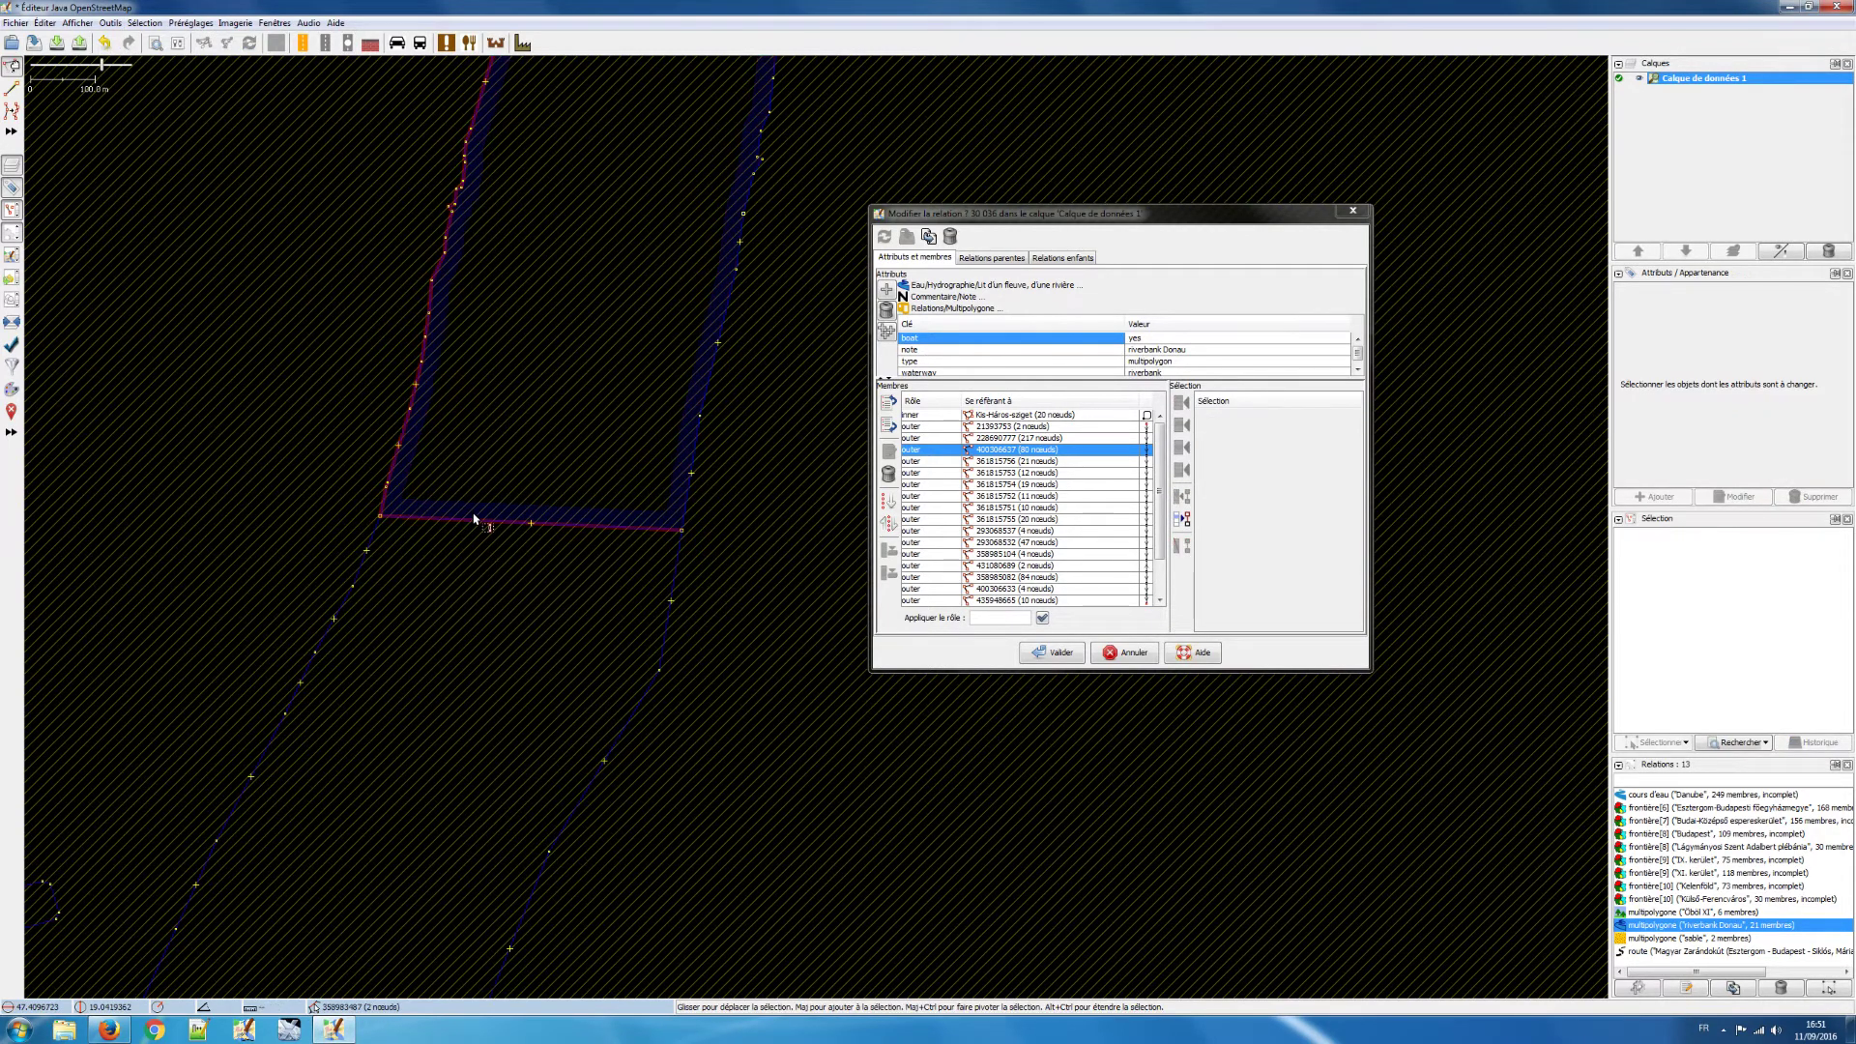
left_click(478, 529)
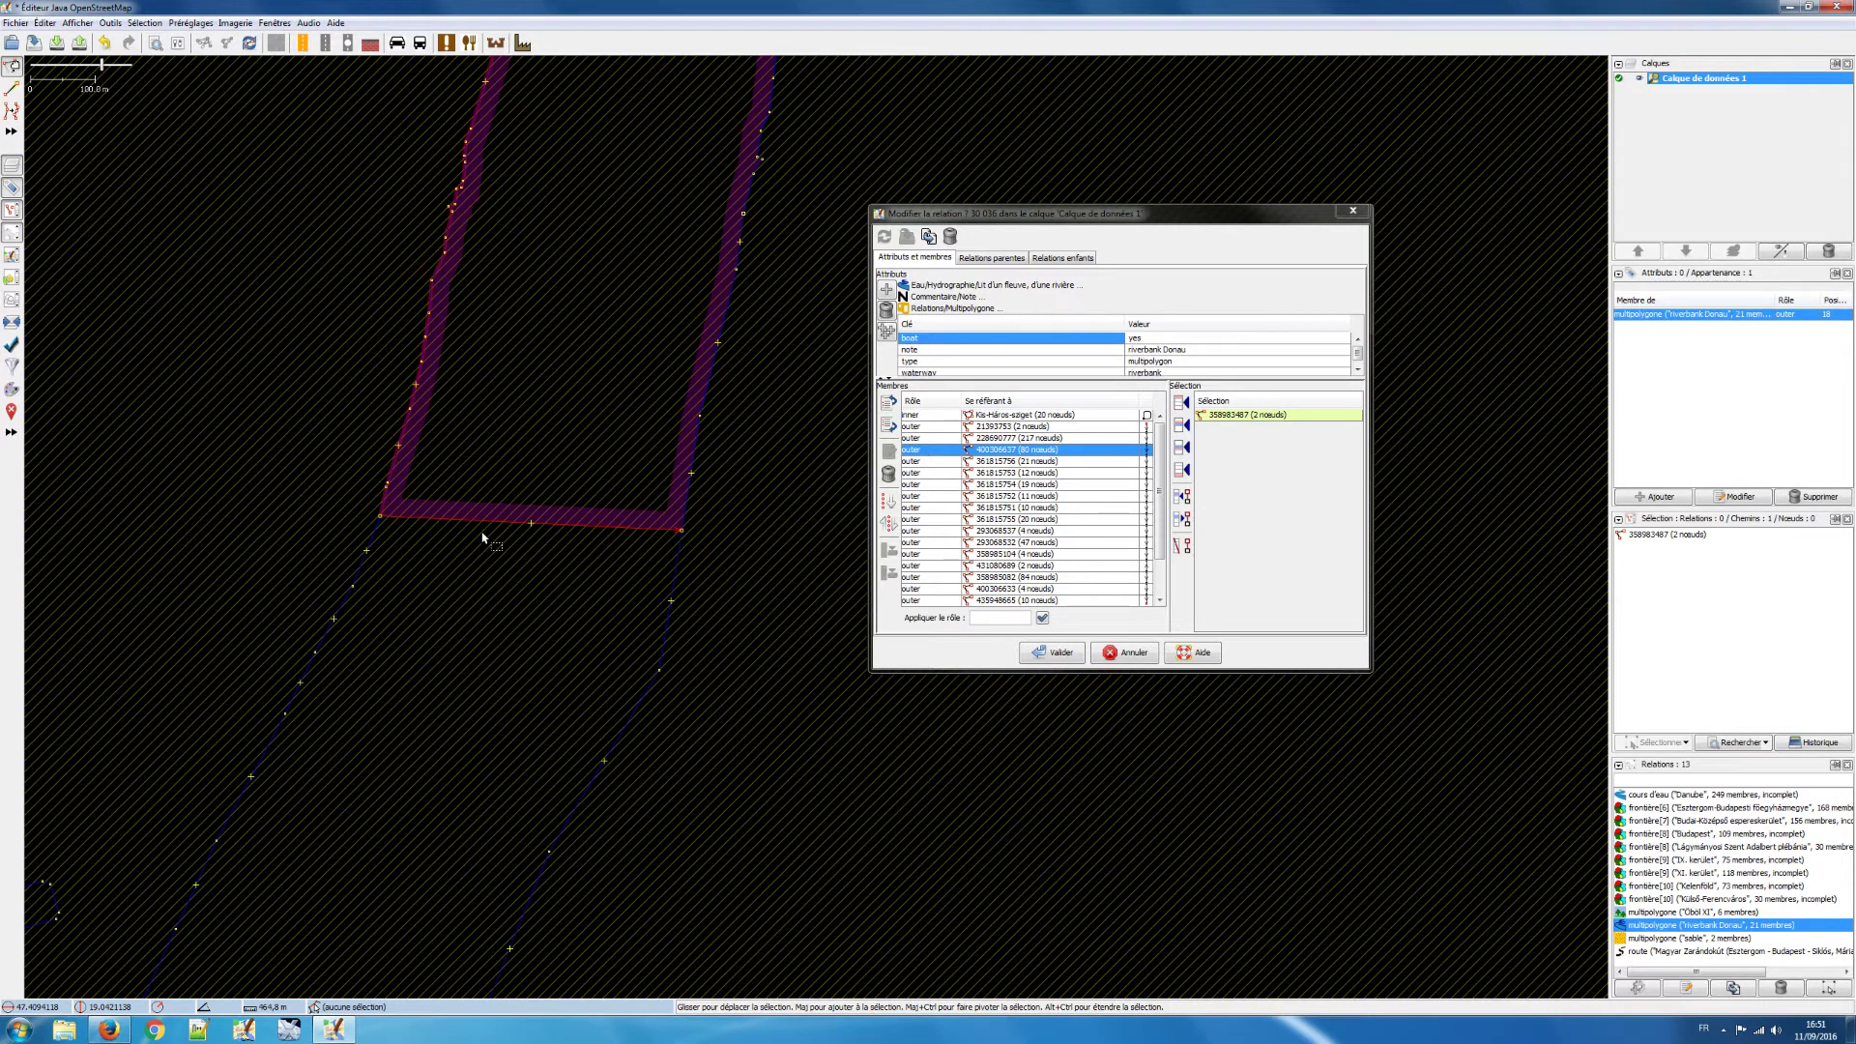
key("Delete")
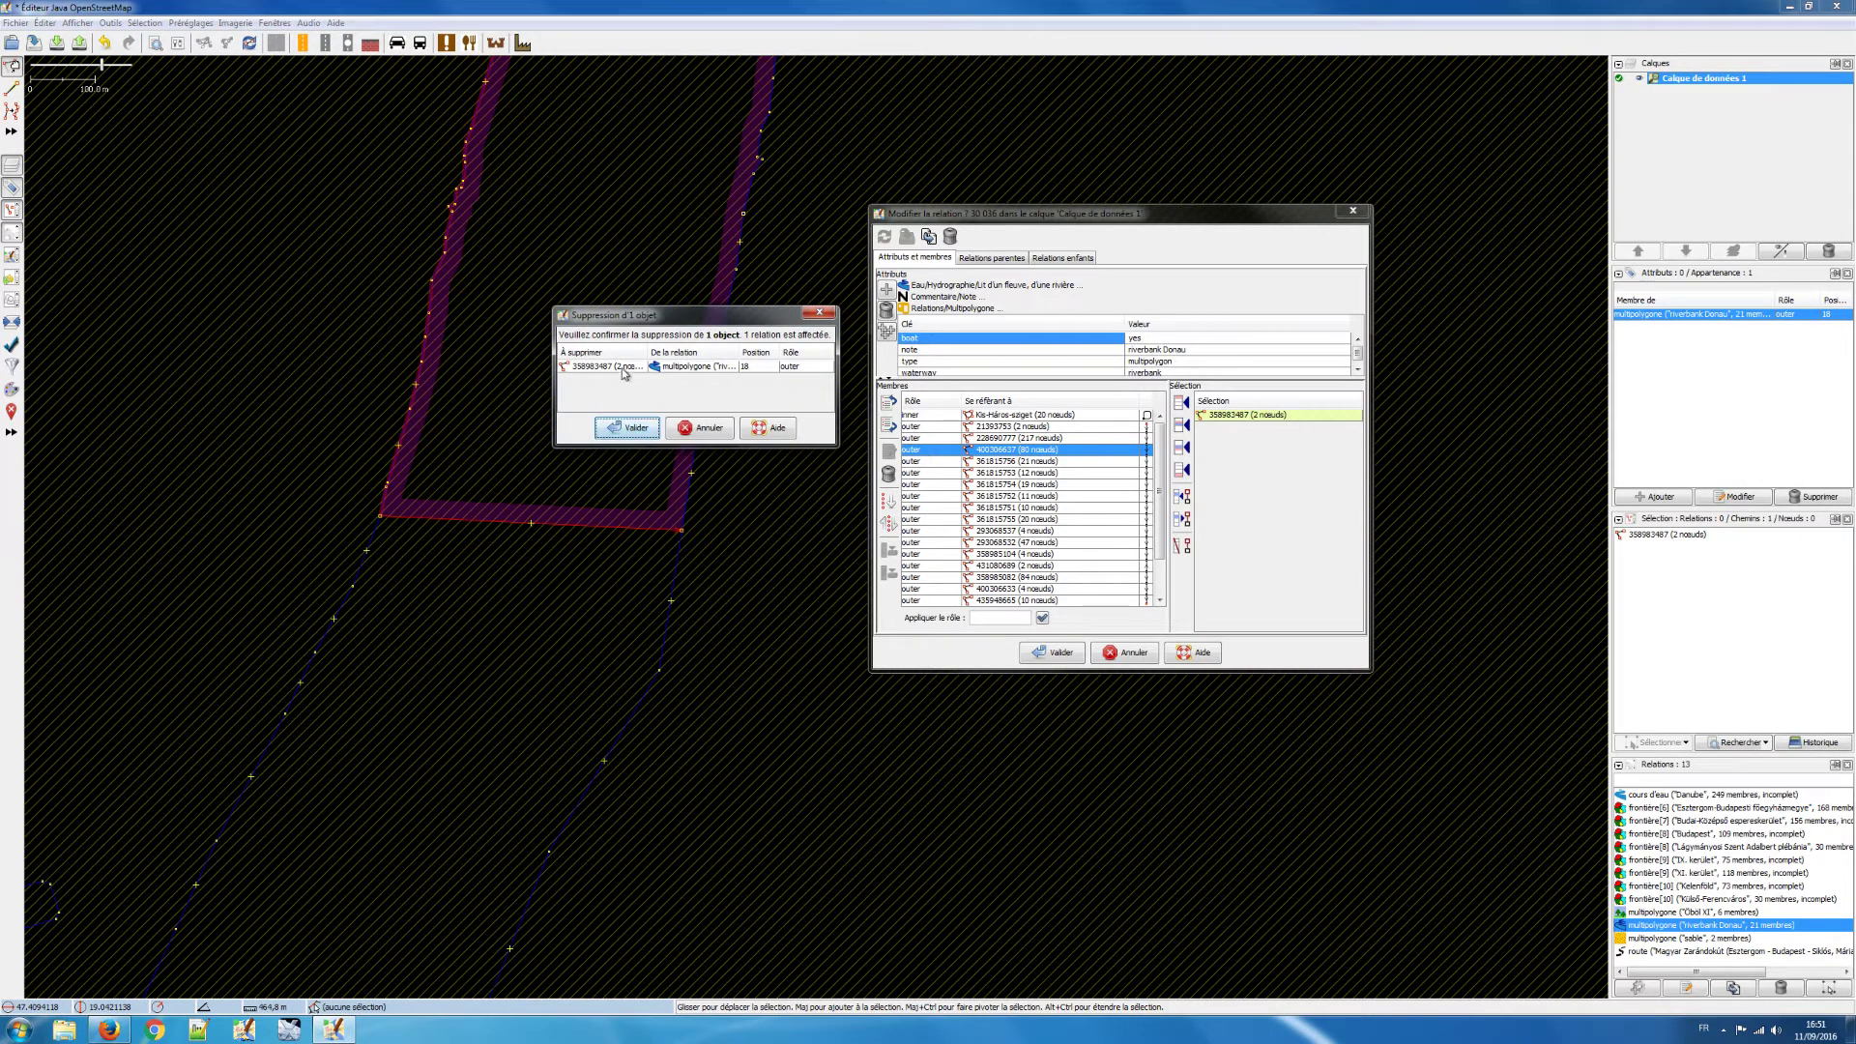
left_click(642, 429)
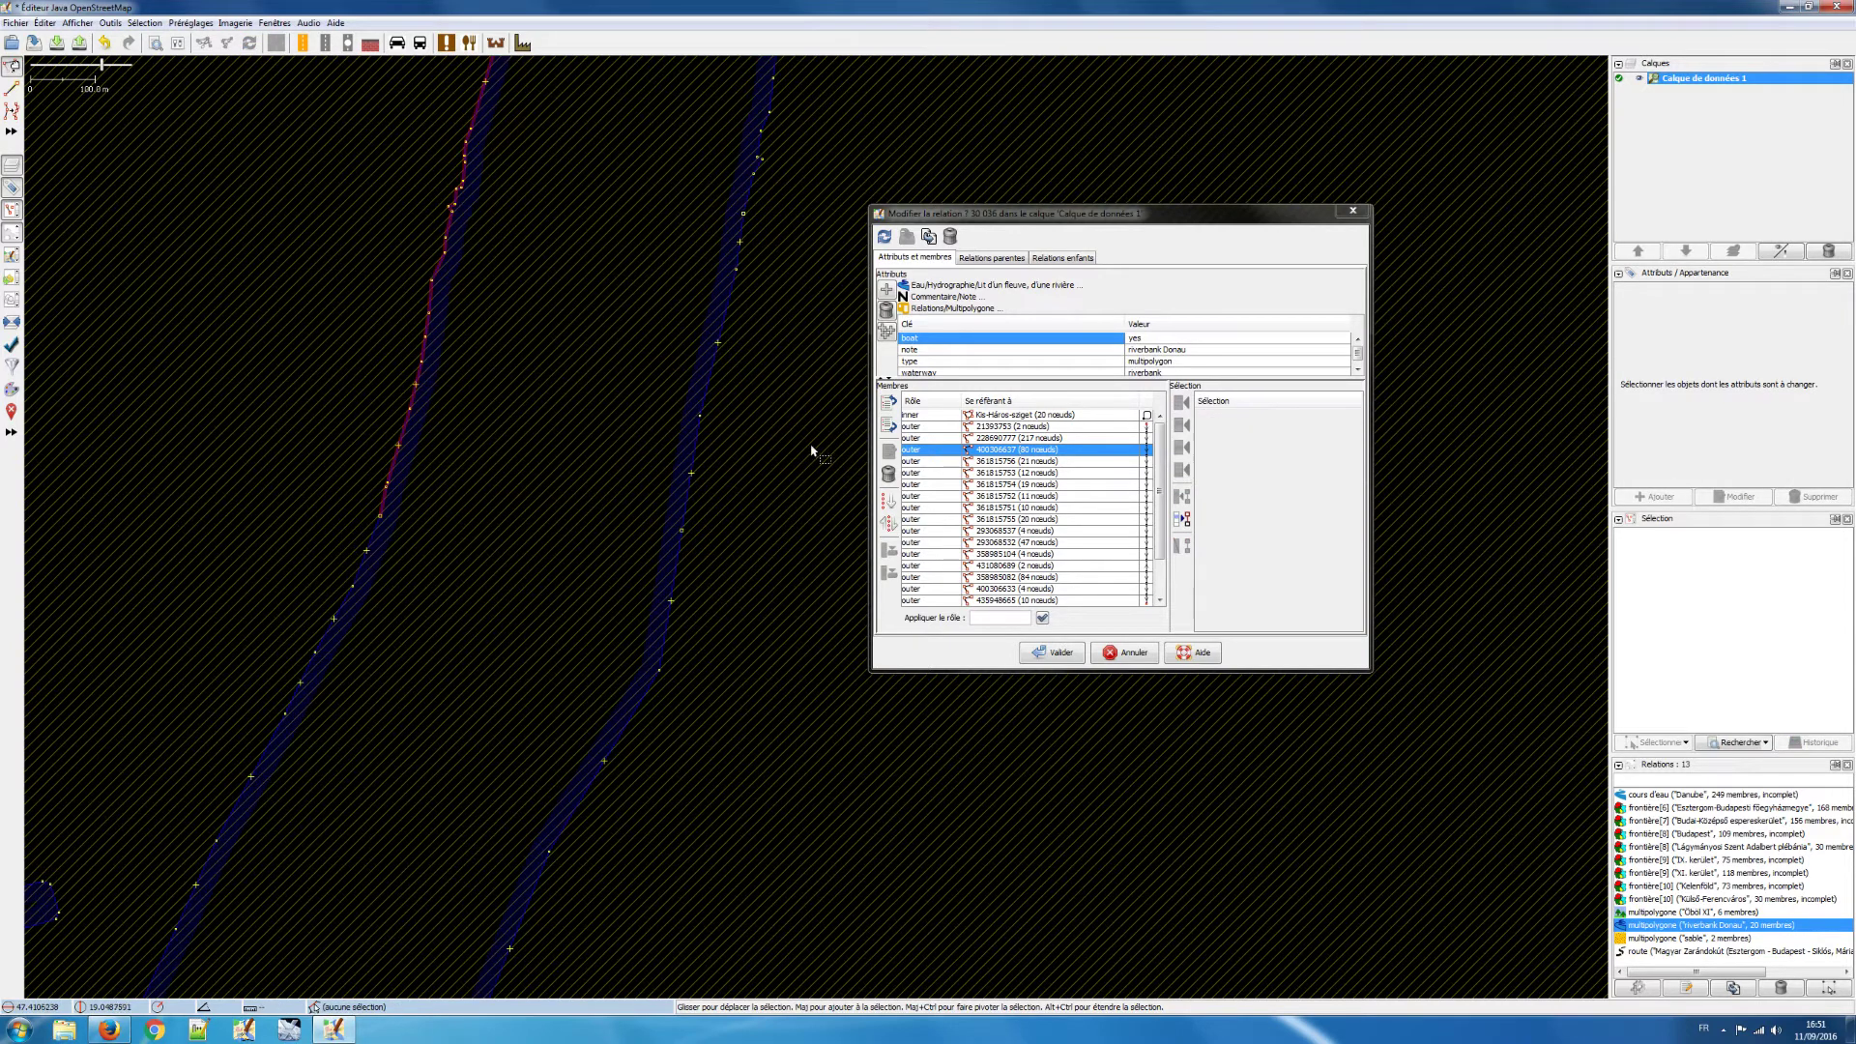
Step: Apply the Riverbank Donau relation edits and close the relation editor
scroll(772, 488, "down", 2)
scroll(772, 488, "down", 4)
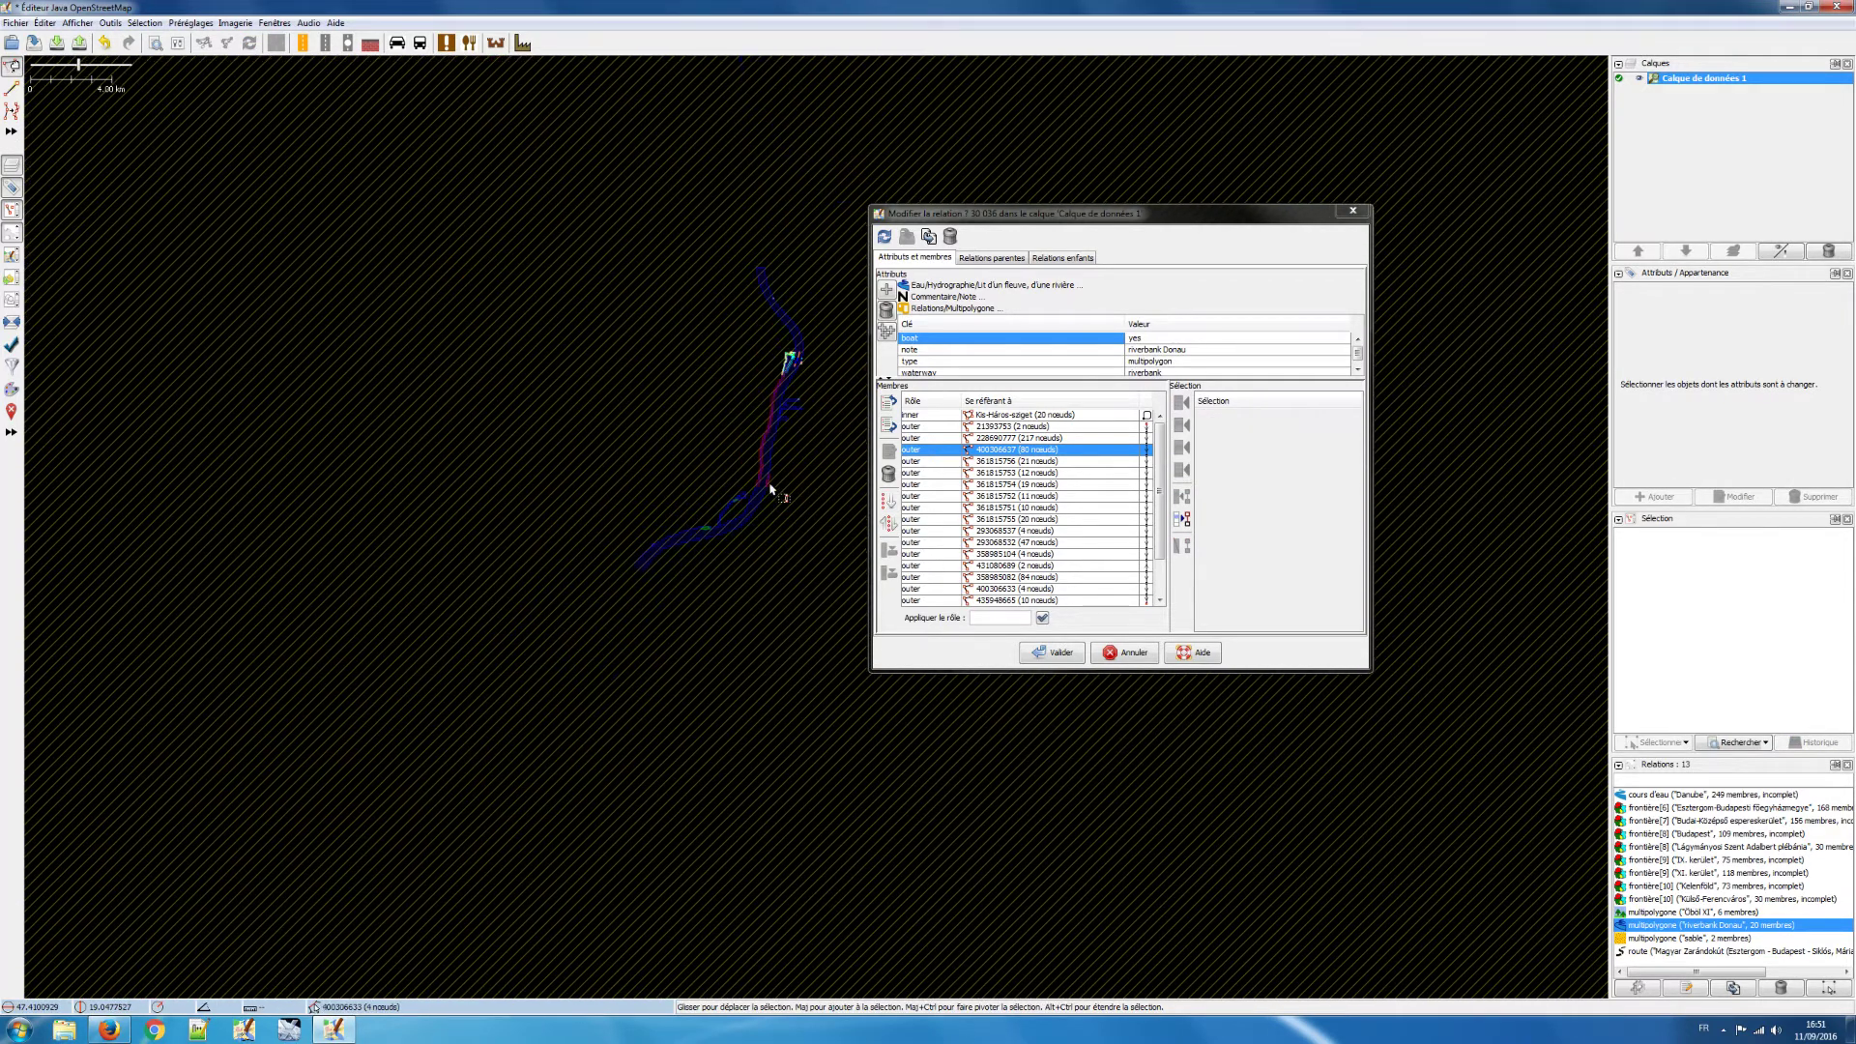
scroll(774, 488, "up", 3)
mouse_move(1164, 495)
left_mouse_down()
mouse_move(1164, 527)
mouse_move(1165, 461)
left_mouse_up()
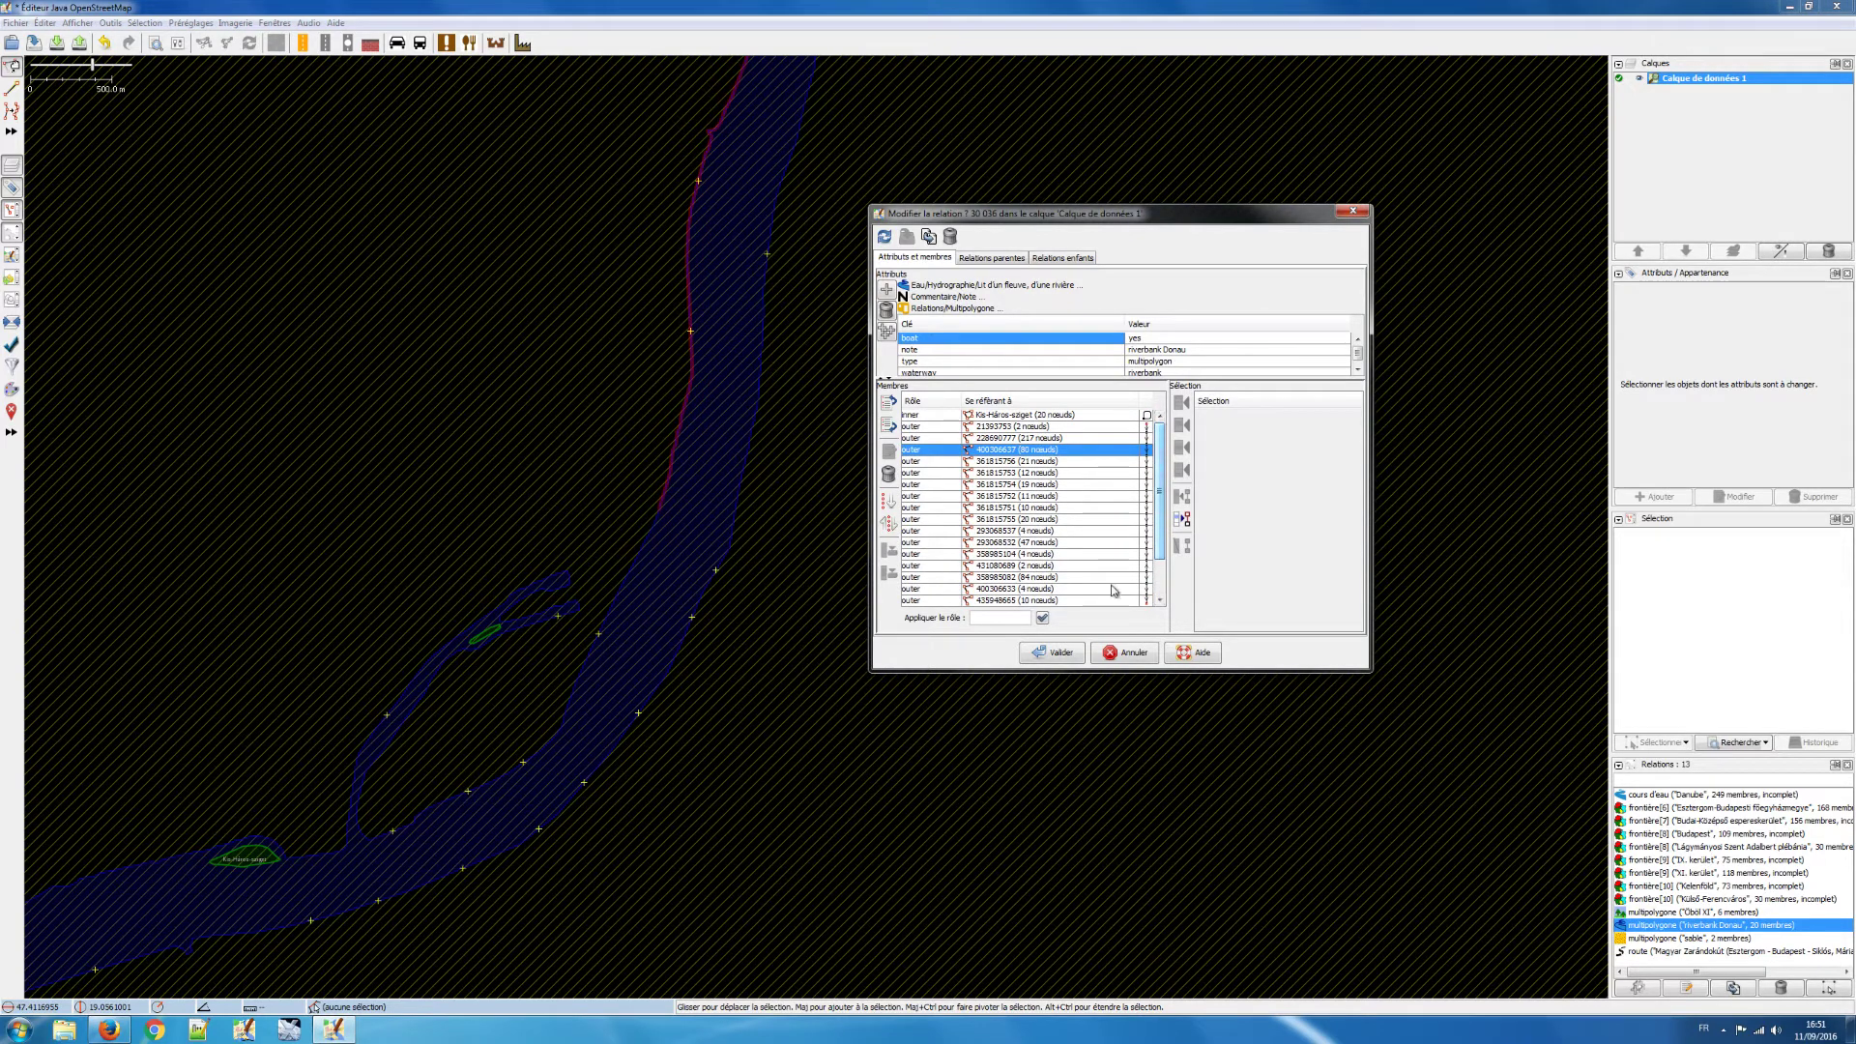
left_click(1074, 654)
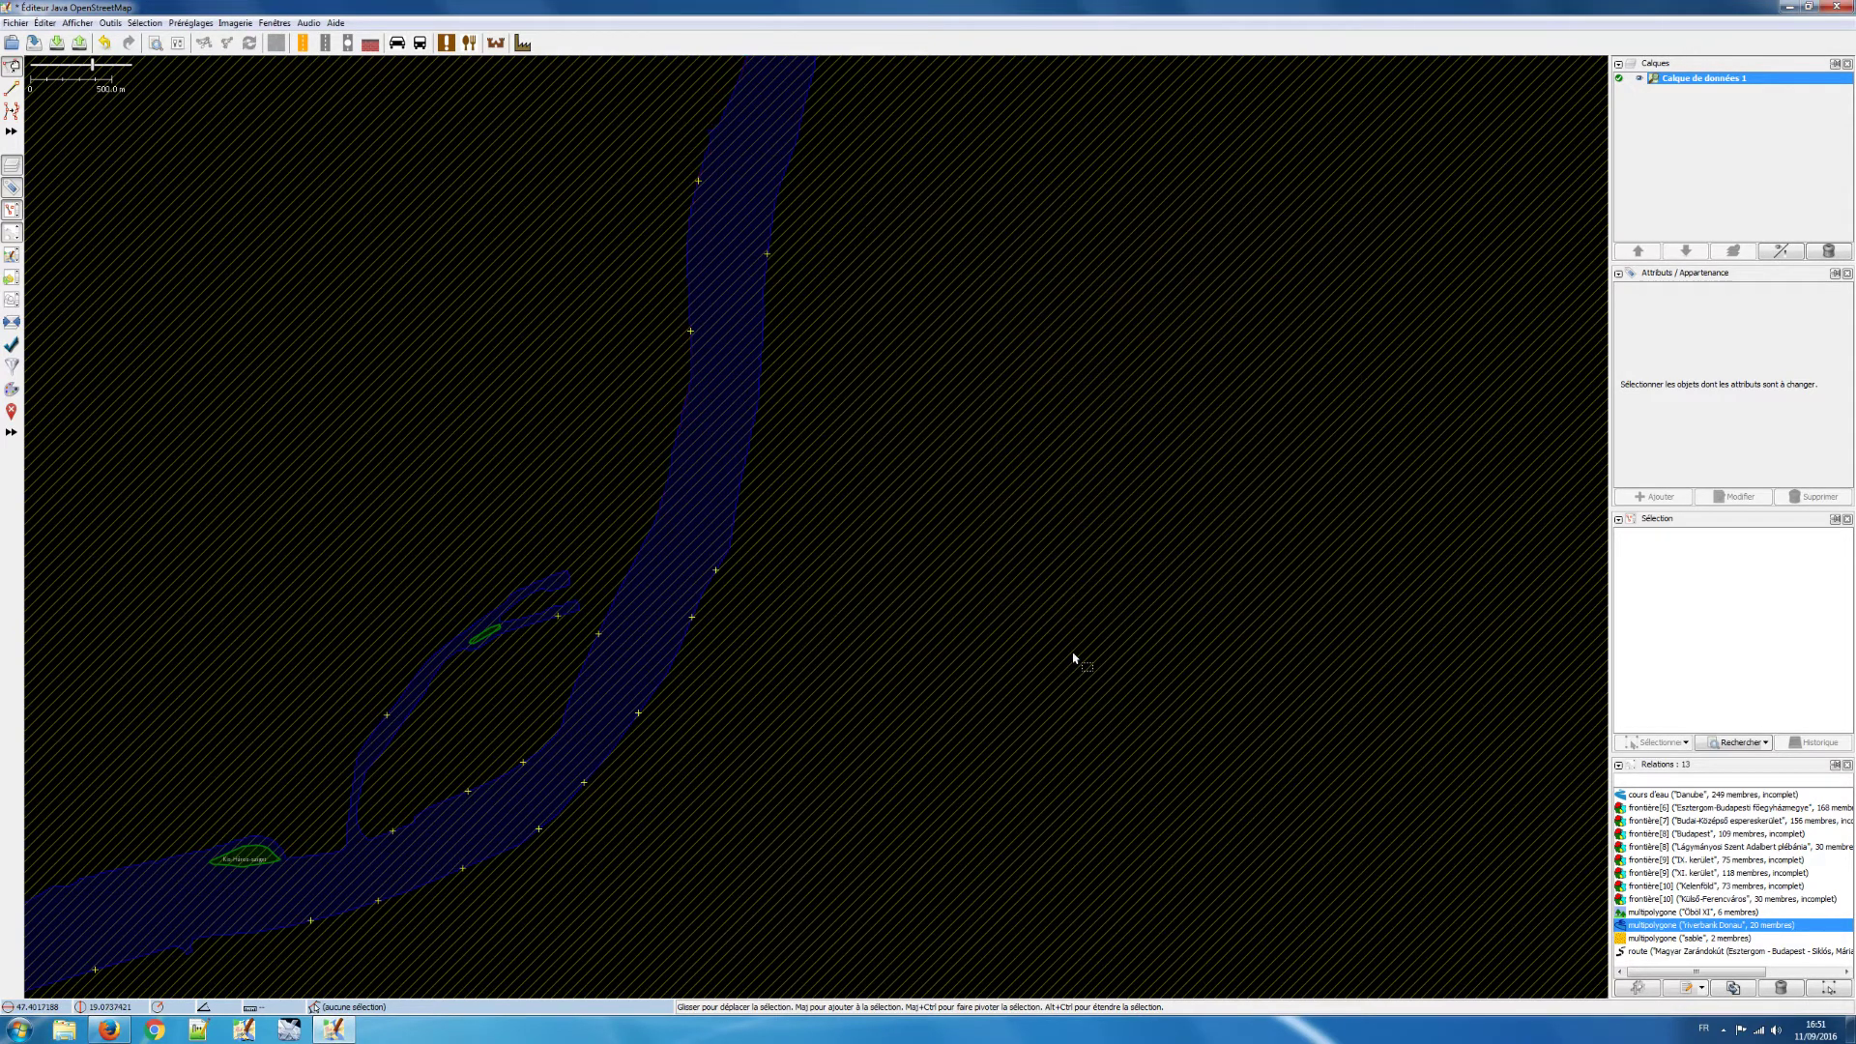
Step: Reopen the relation from way 400306633, verify its 20 members, and close it
left_click(743, 489)
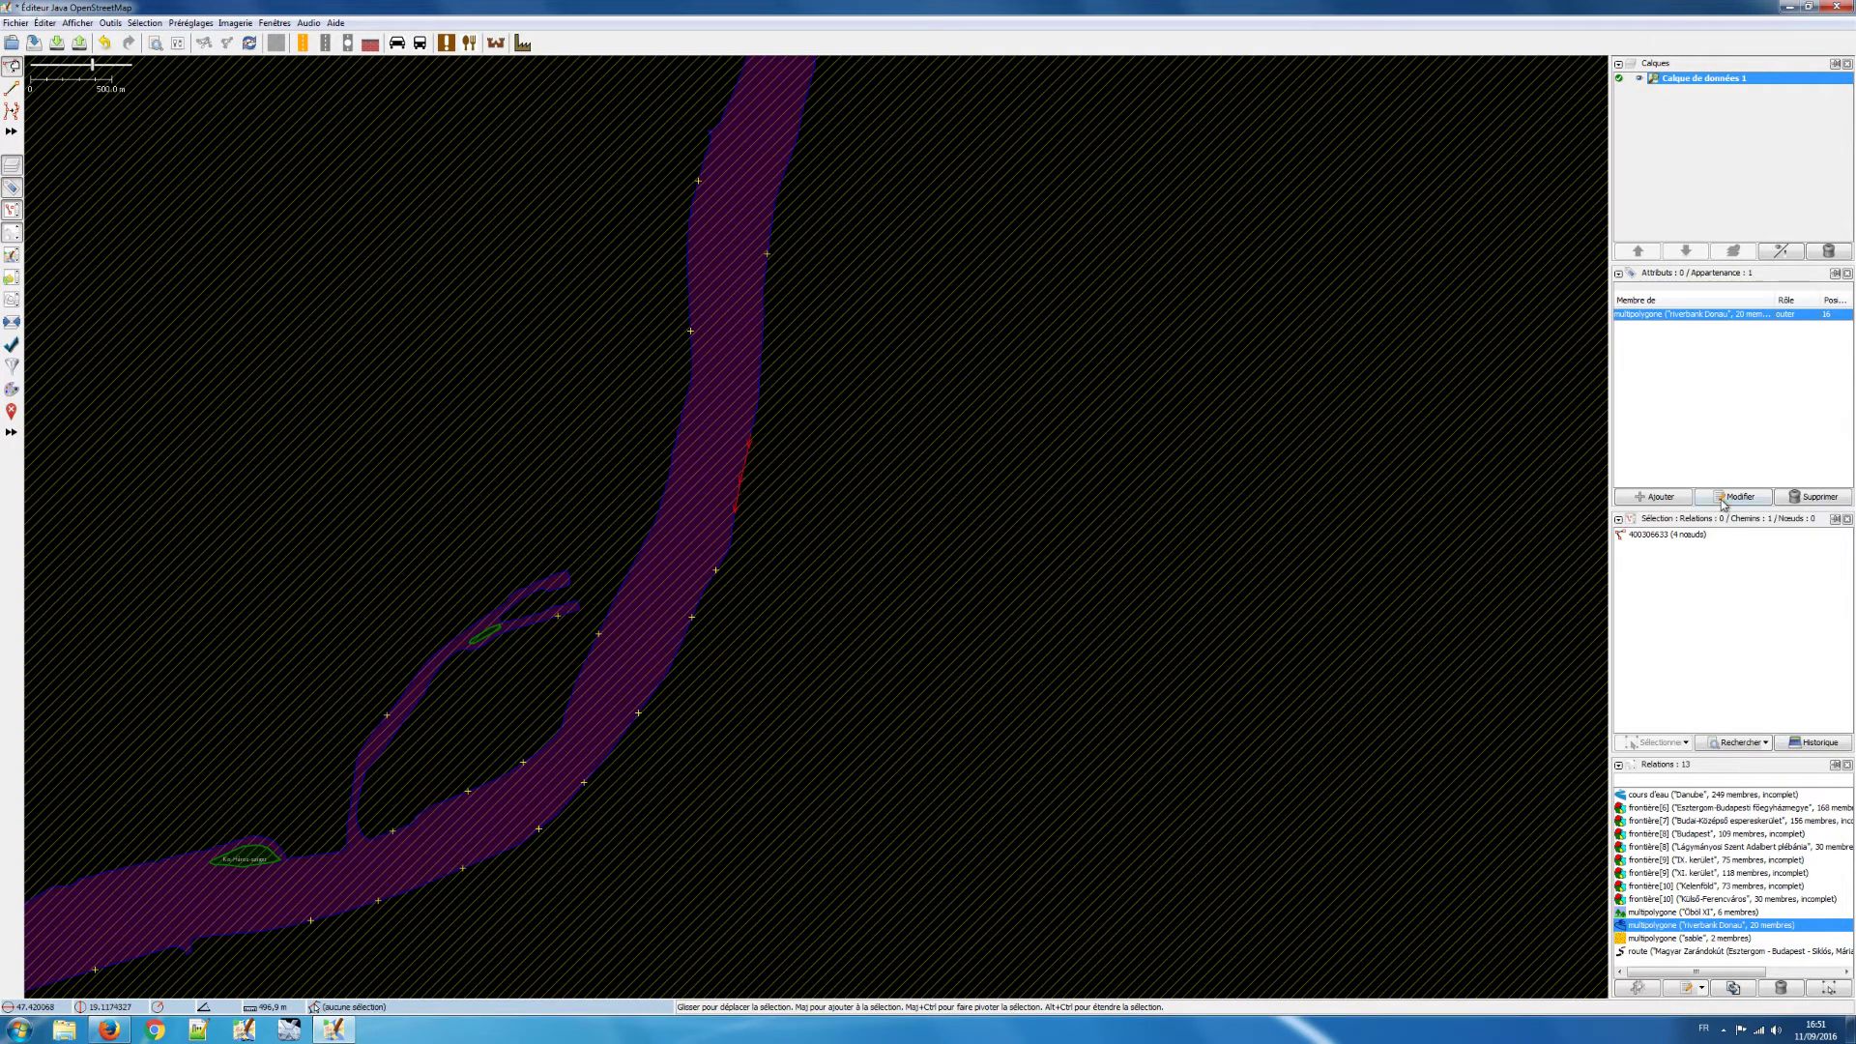
left_click(1736, 497)
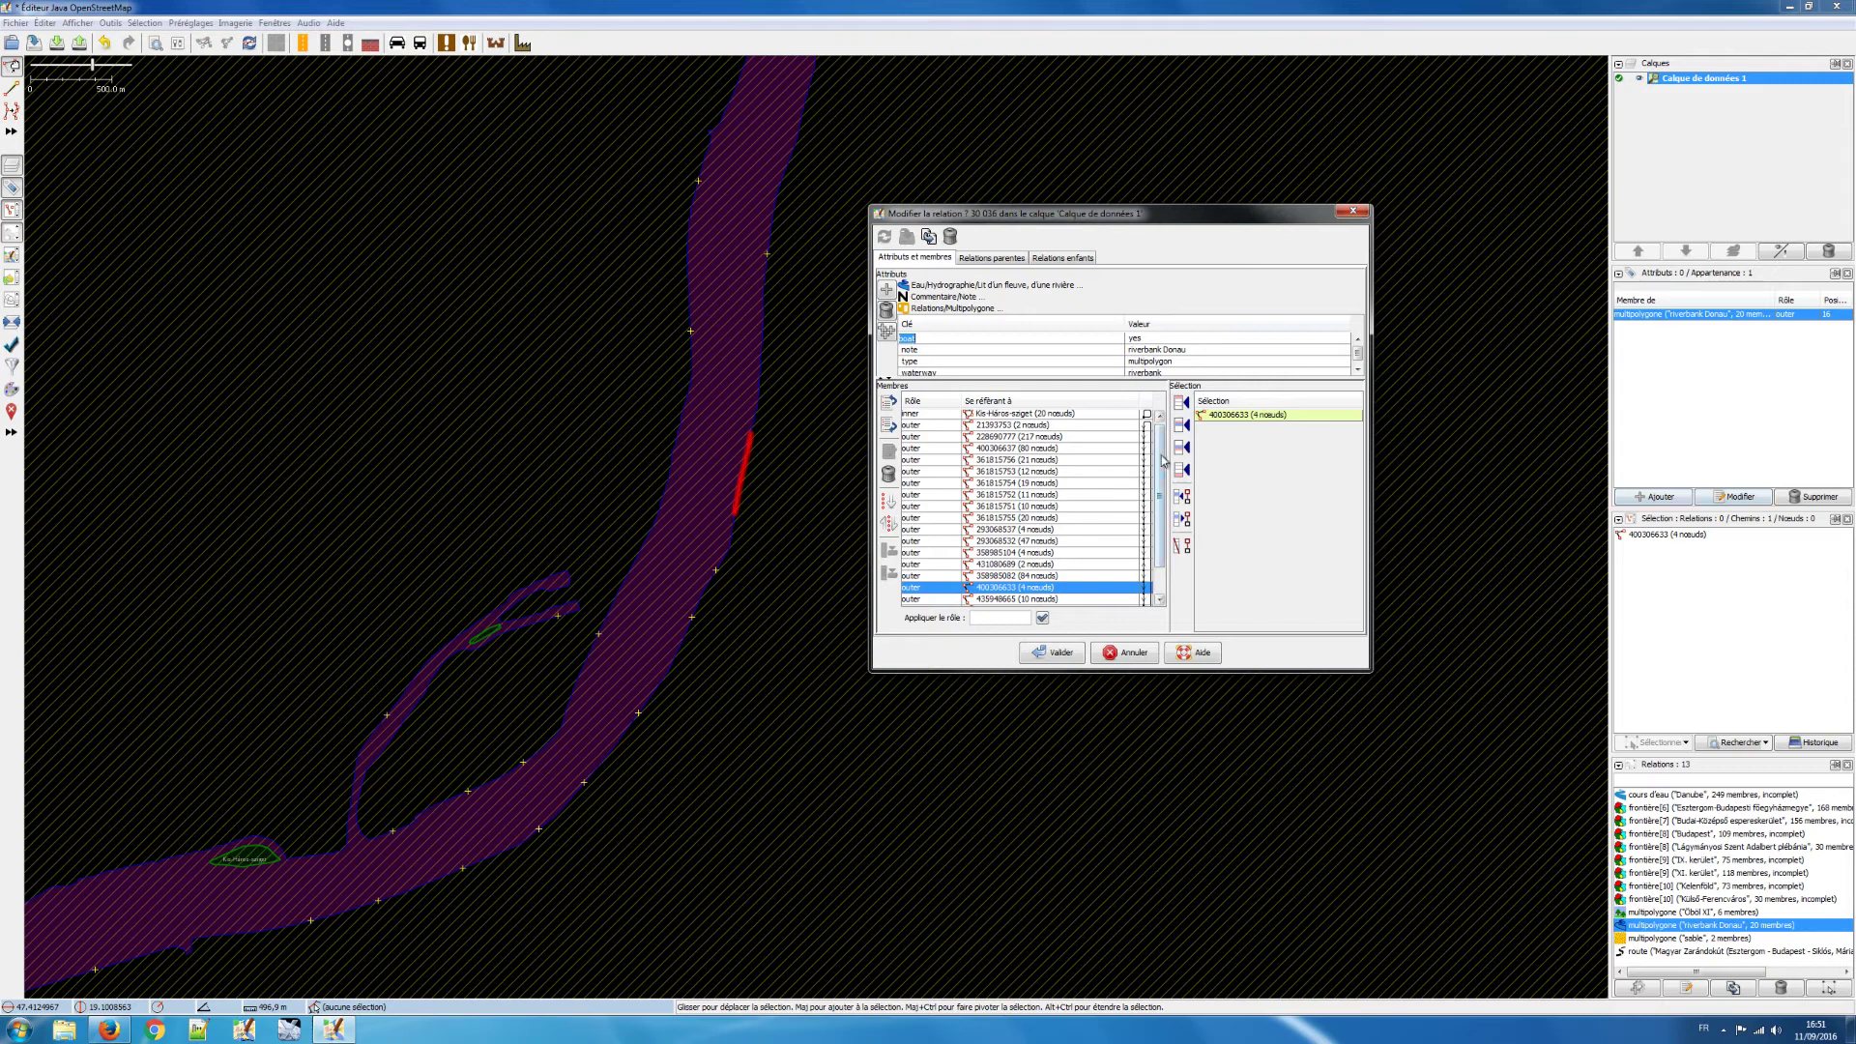
scroll(1164, 461, "down", 1)
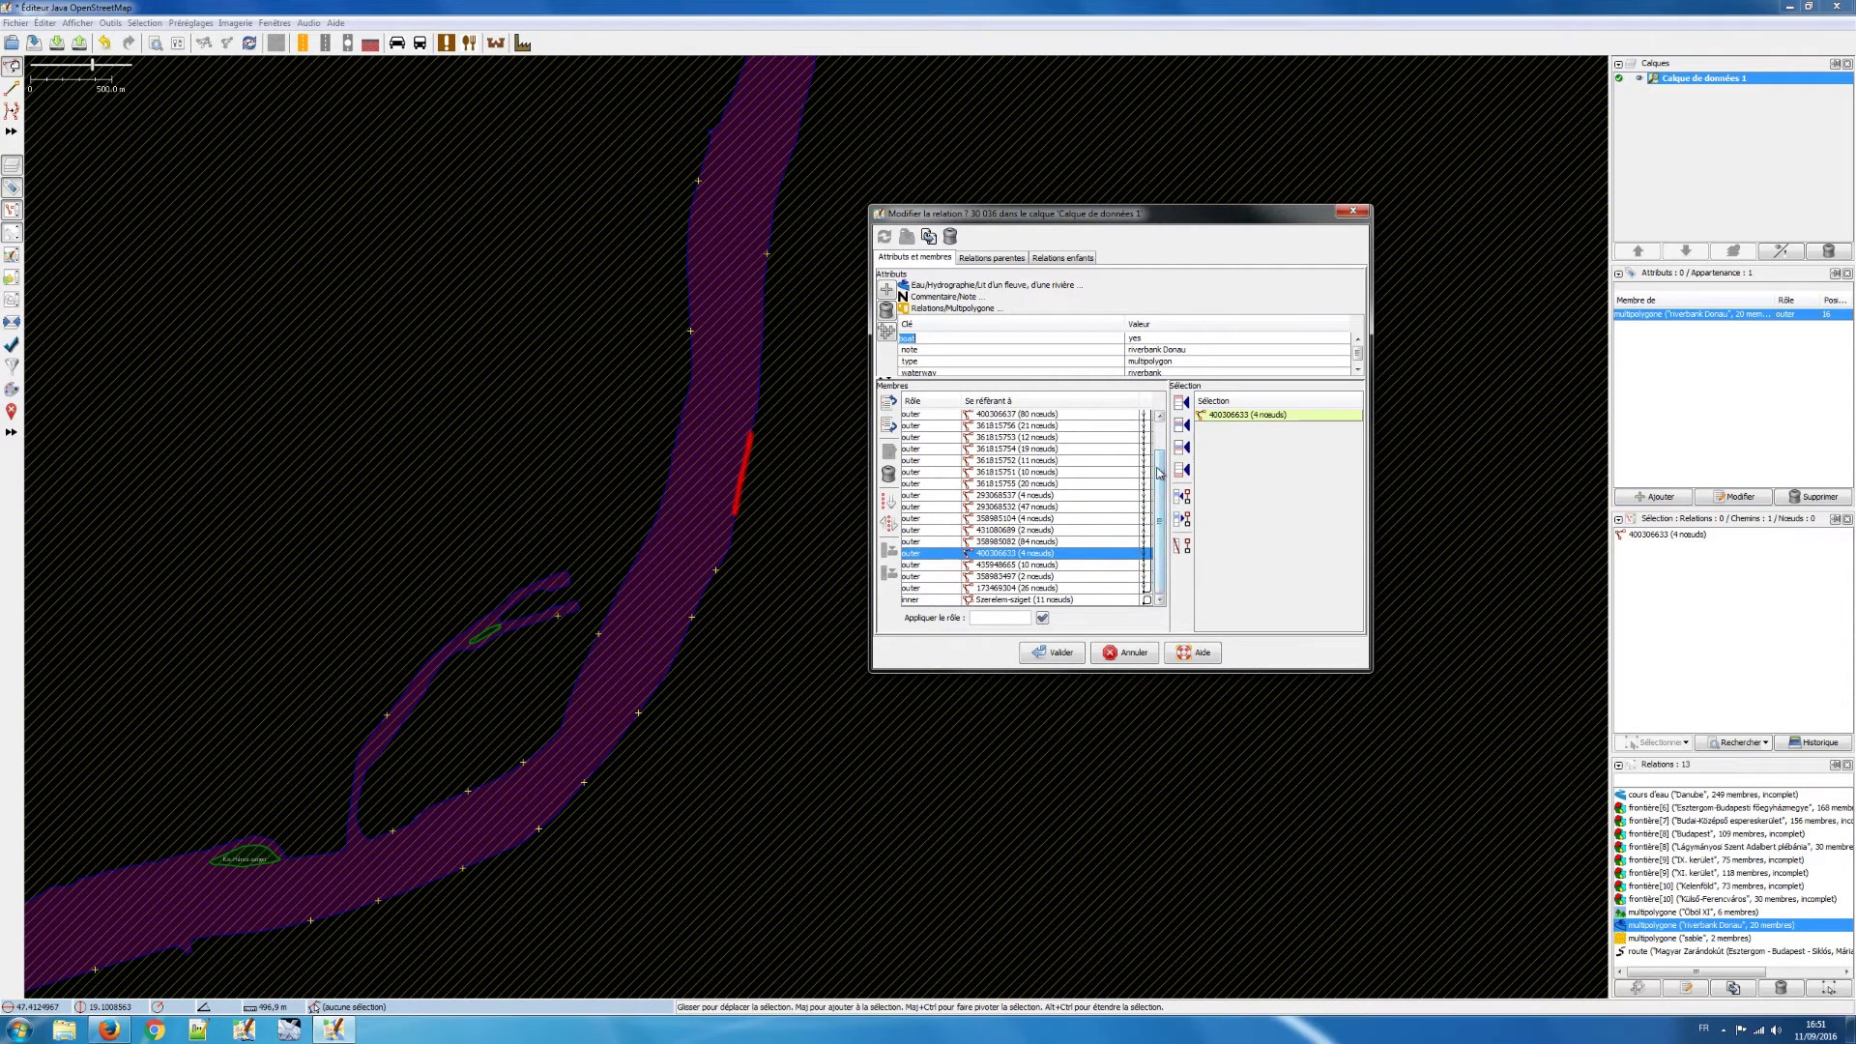
scroll(1160, 472, "up", 1)
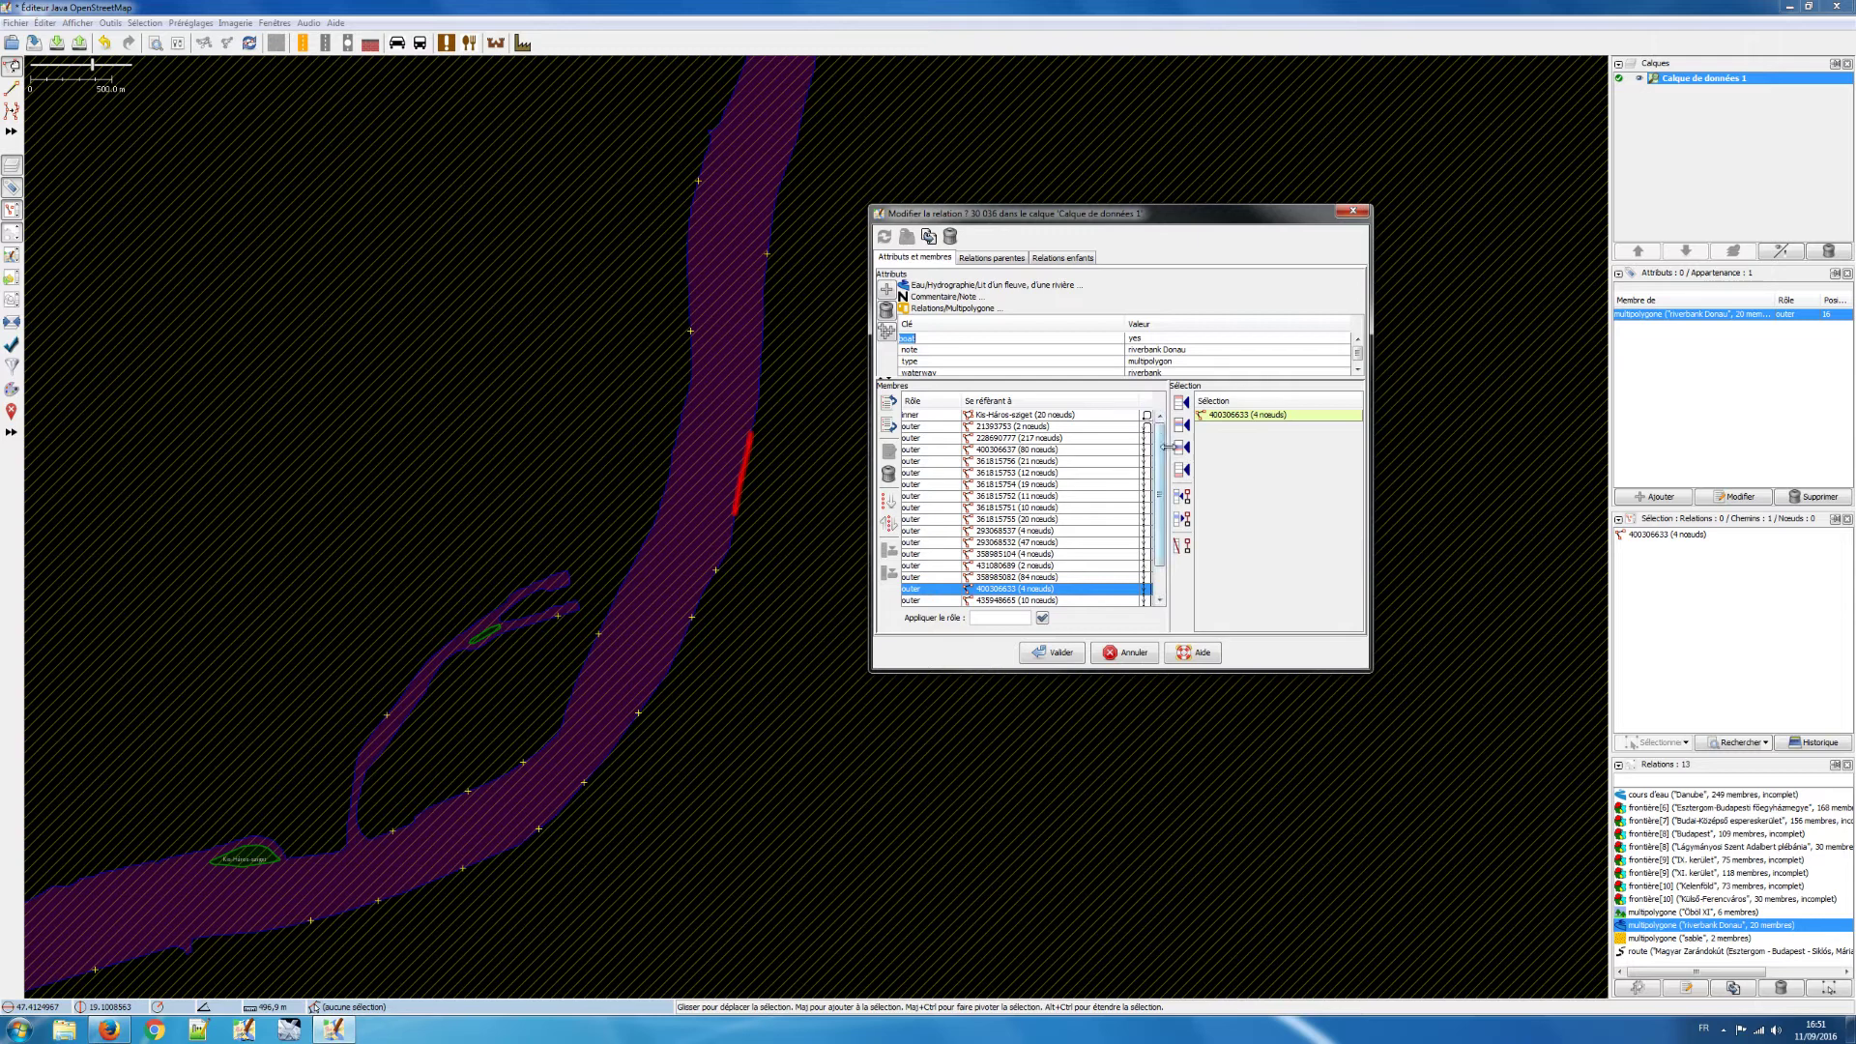
scroll(1166, 459, "down", 1)
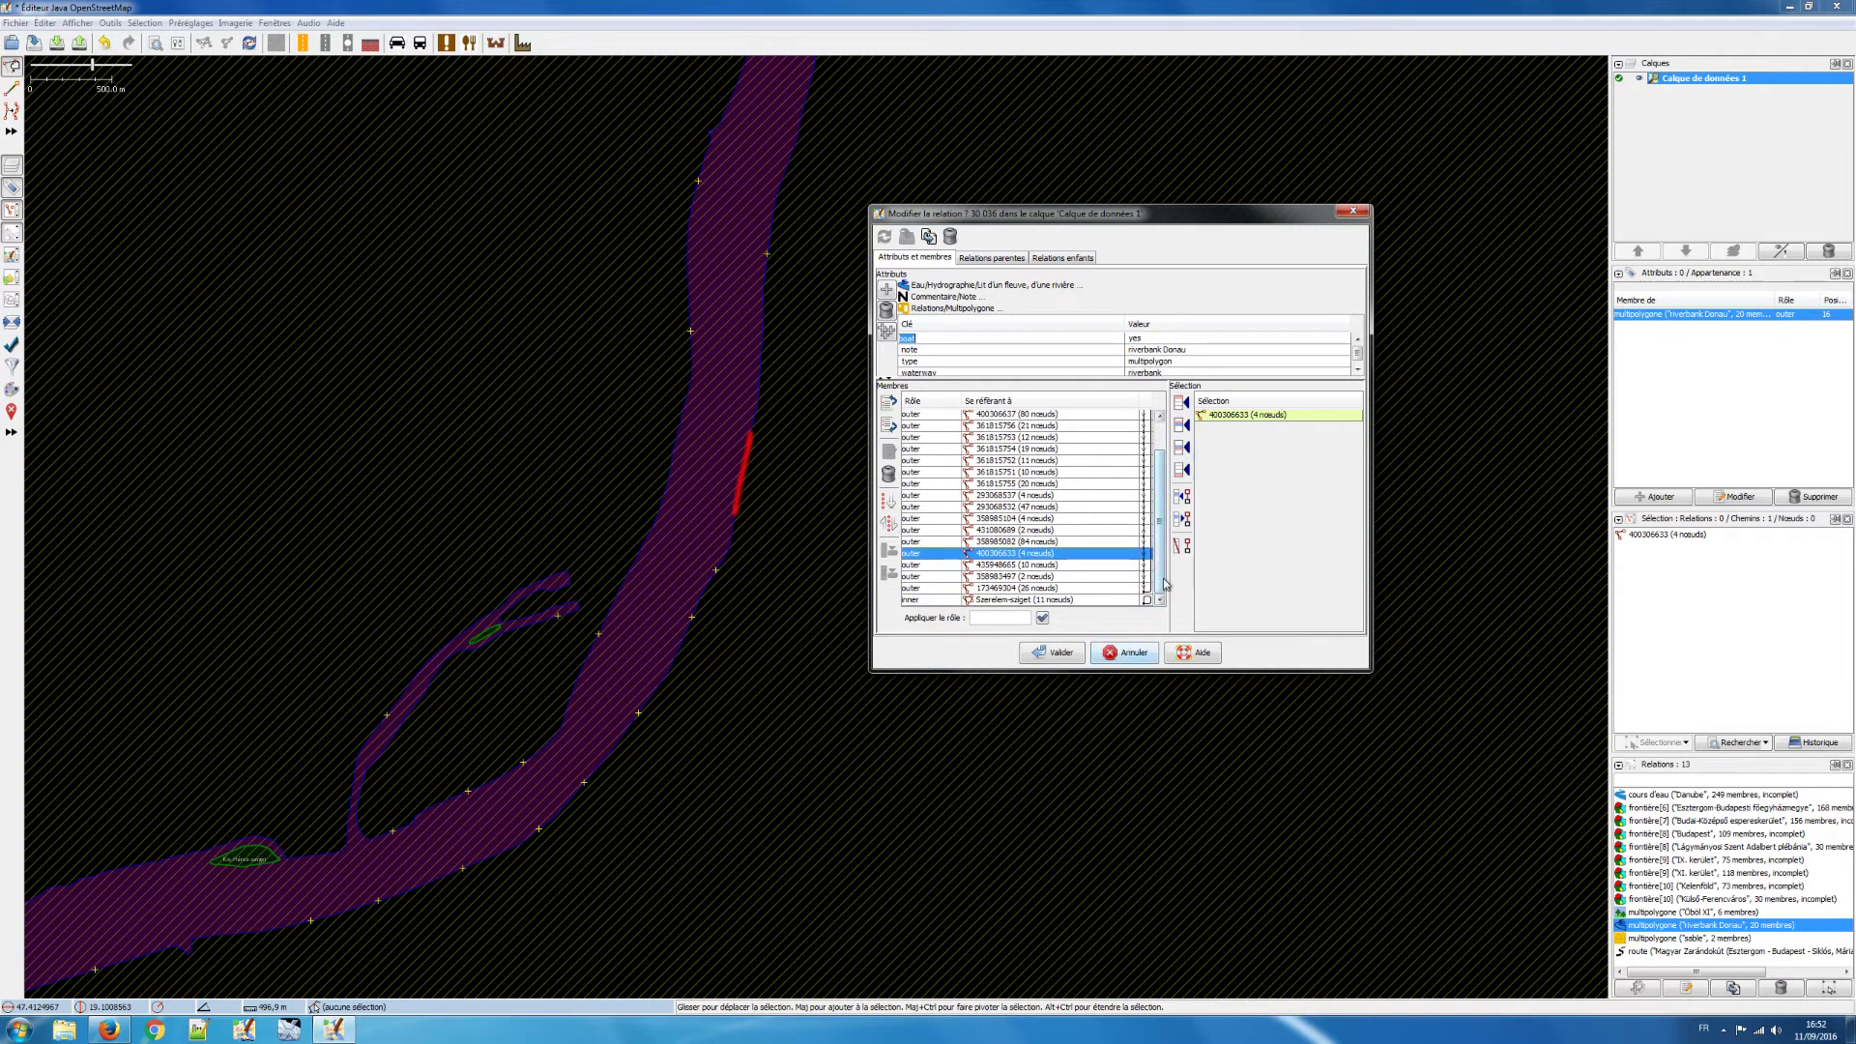
left_click(1060, 653)
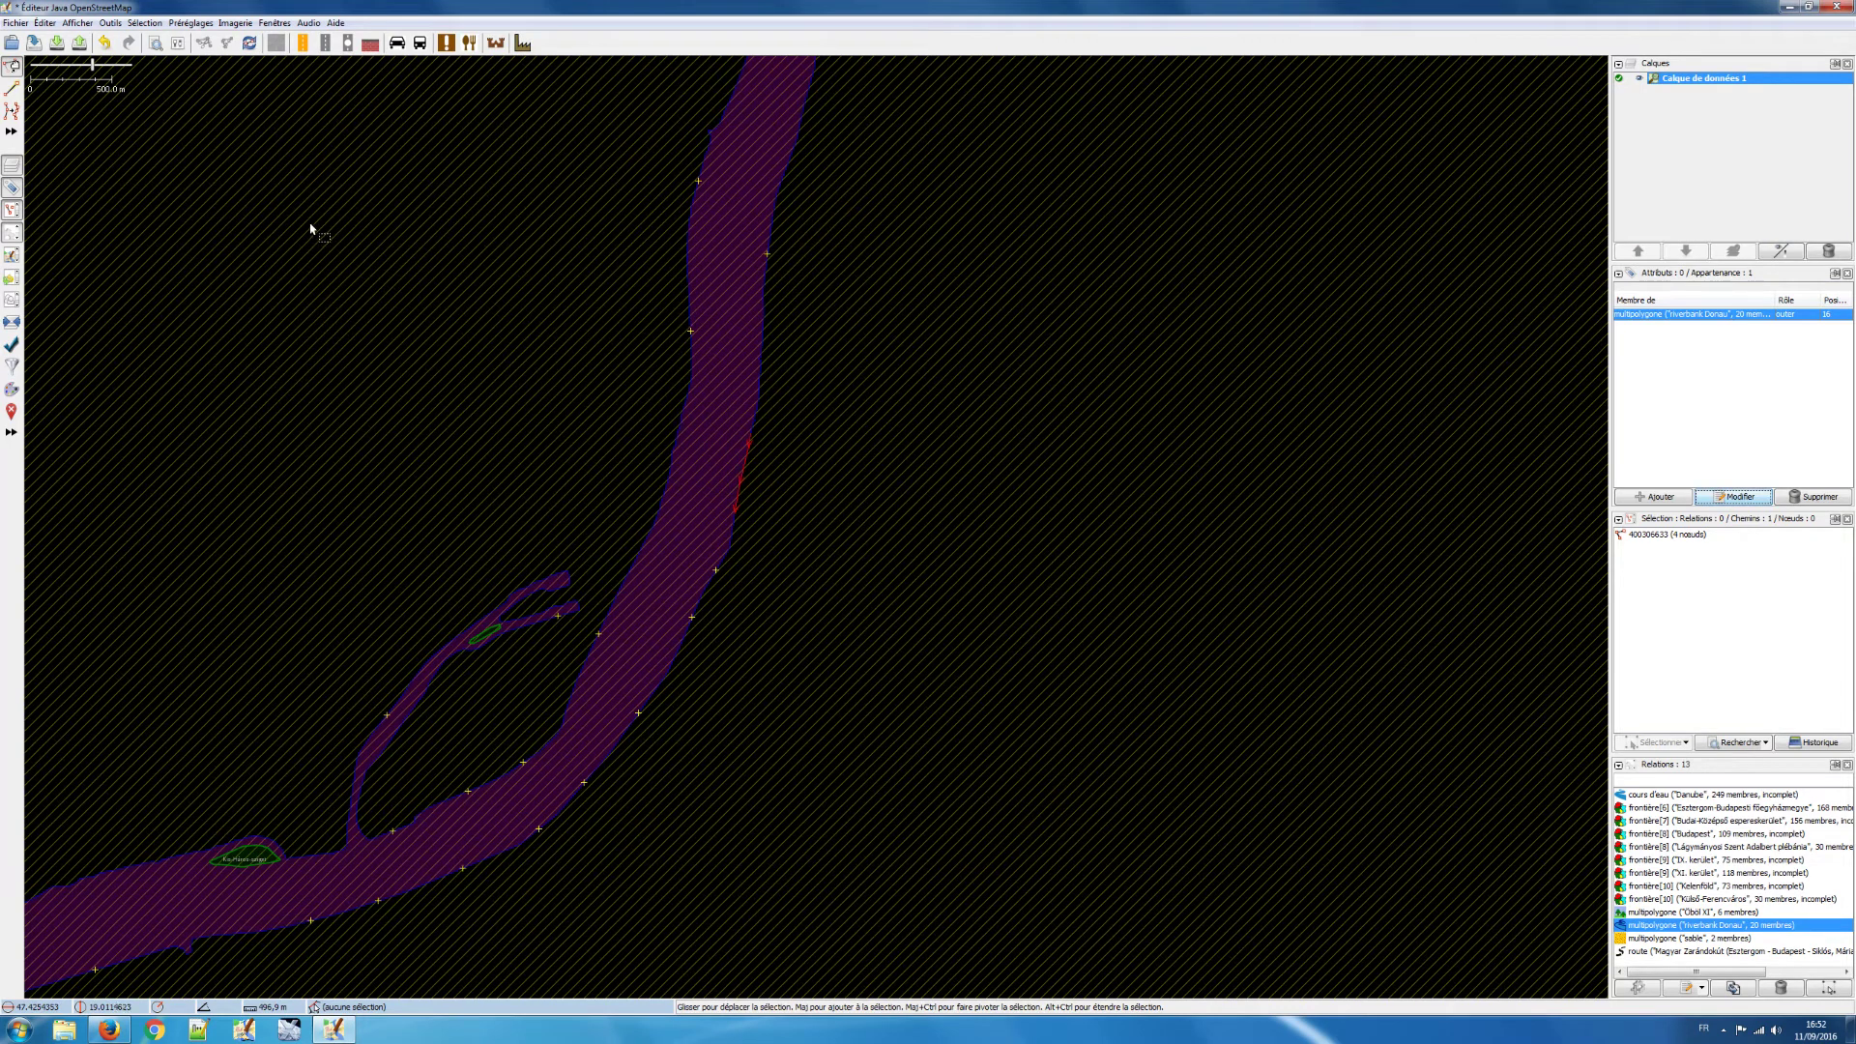
Step: Upload the changes with the changeset comment 'corrected an error on a multipolygon'
left_click(14, 24)
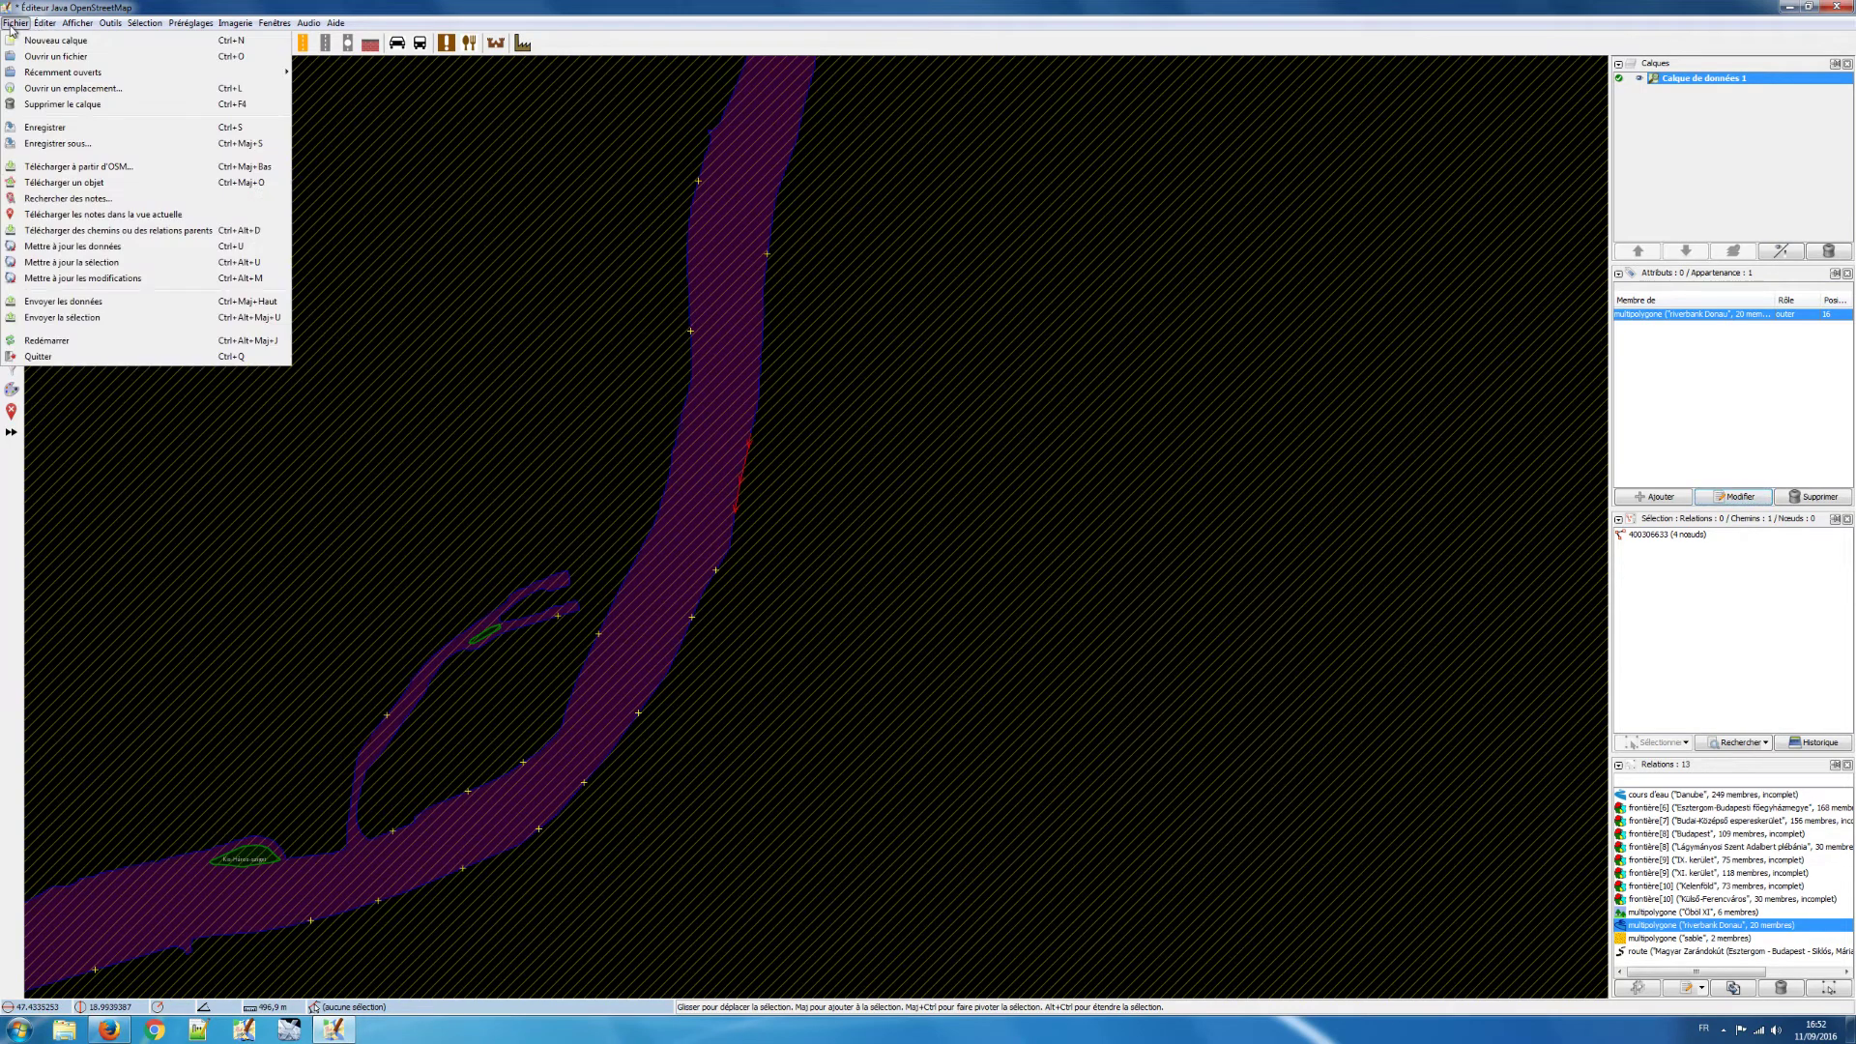
left_click(91, 302)
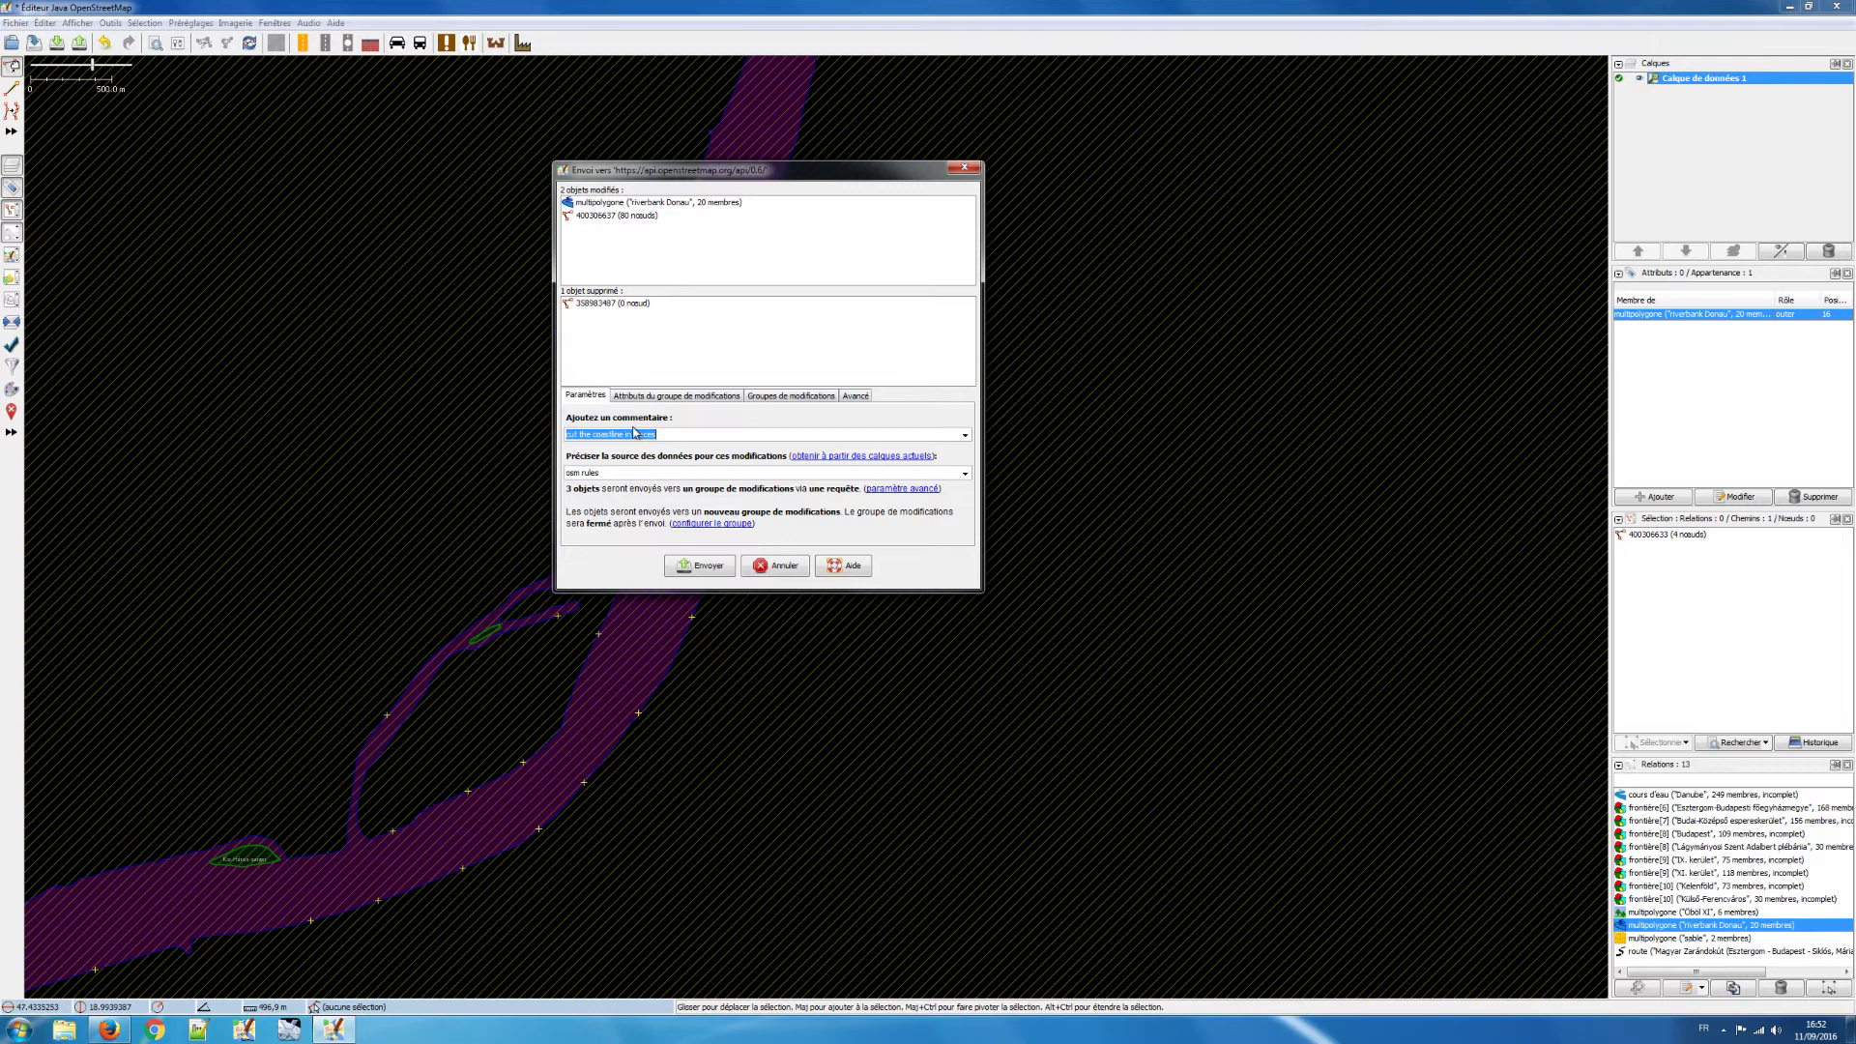
key("BackSpace")
type("corr")
left_click(709, 562)
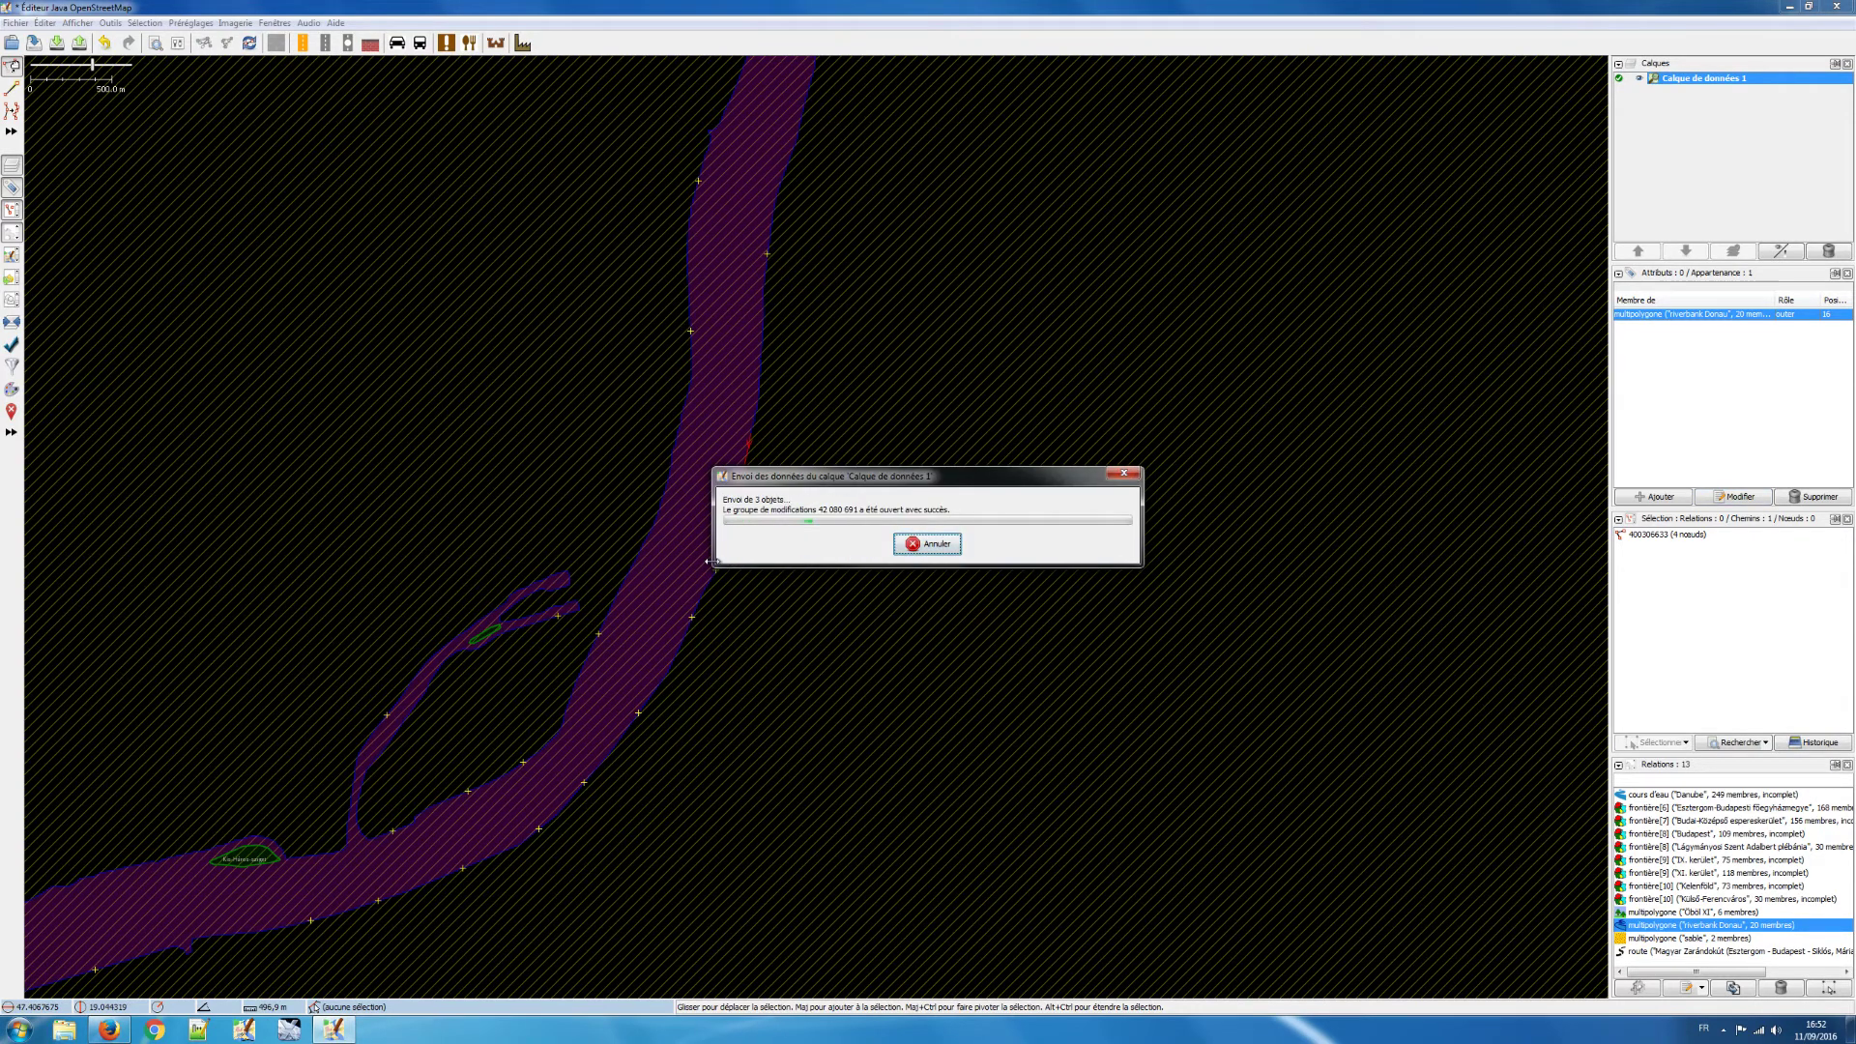